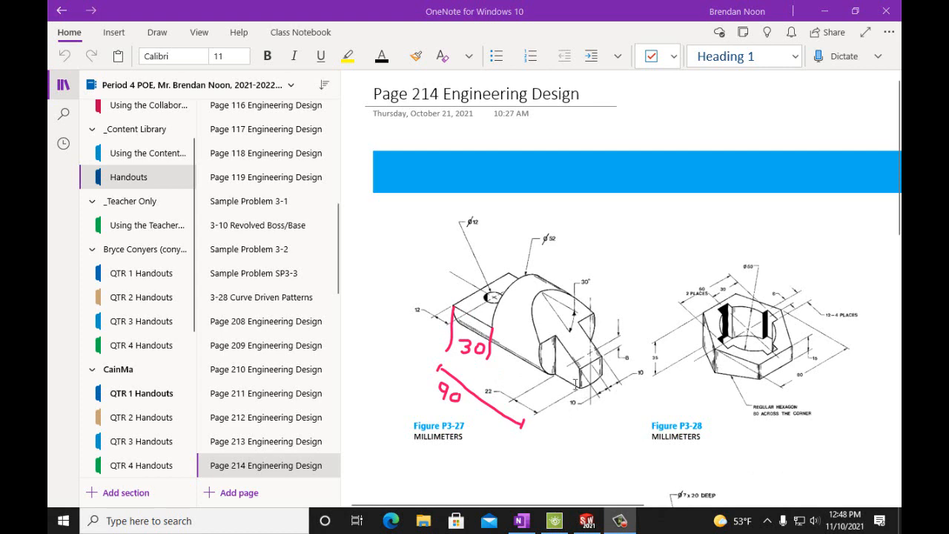
# - Examine the dimensioned drawings of Figures P3-27 to P3-30 on the Page 214 Engineering Design page
pyautogui.scroll(-5, 592, 401)
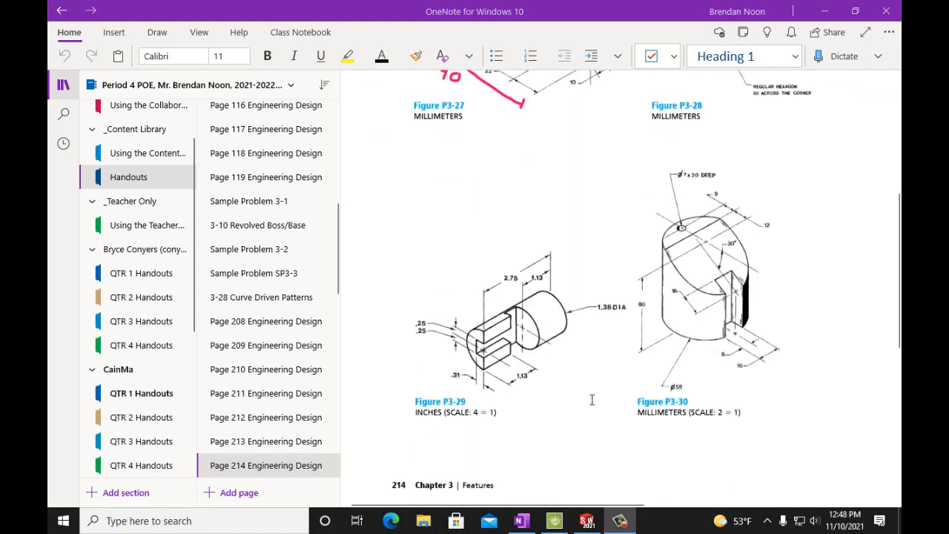
pyautogui.scroll(4, 599, 355)
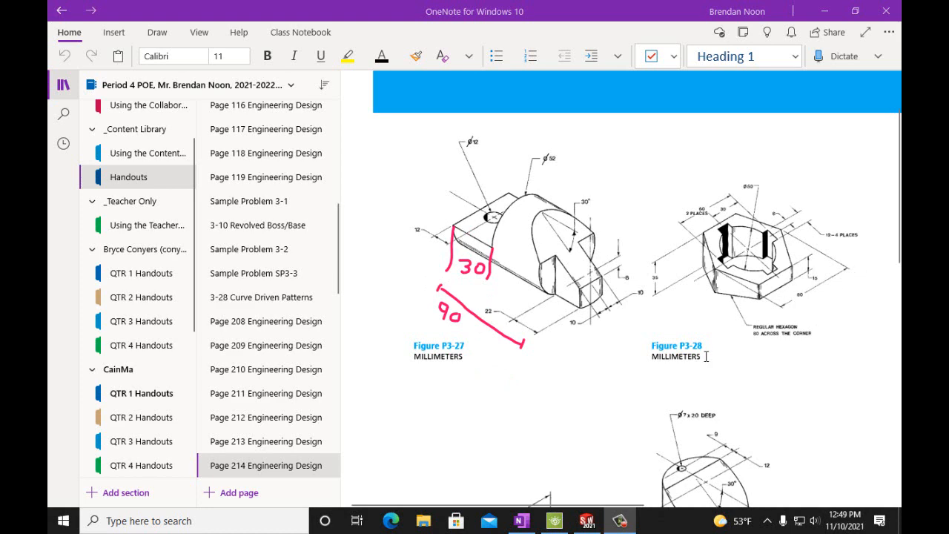
pyautogui.scroll(-3, 706, 356)
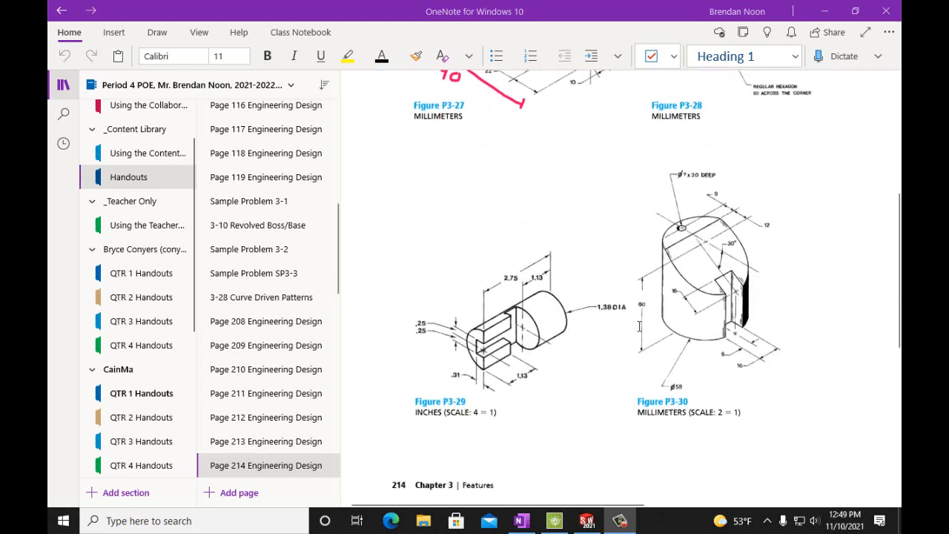
pyautogui.scroll(3, 641, 330)
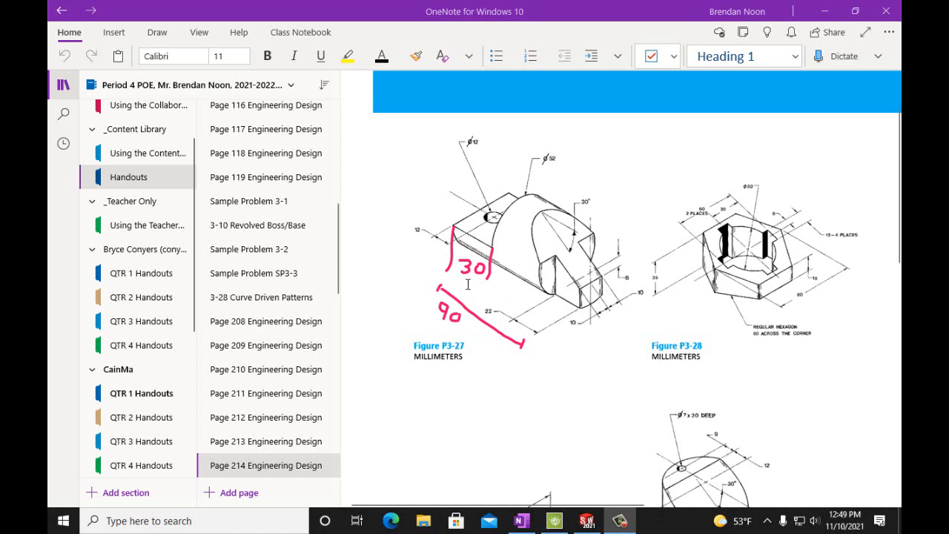
pyautogui.scroll(-3, 649, 408)
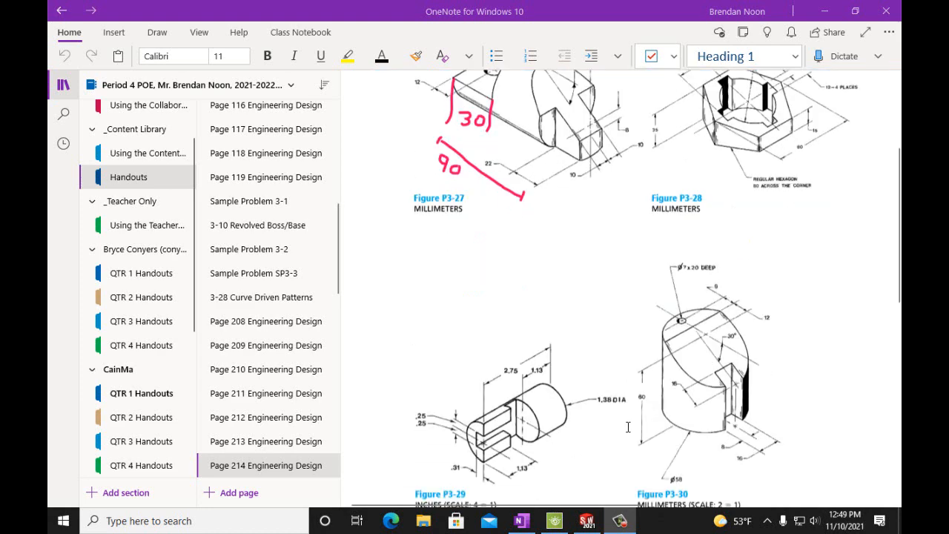
pyautogui.scroll(2, 654, 352)
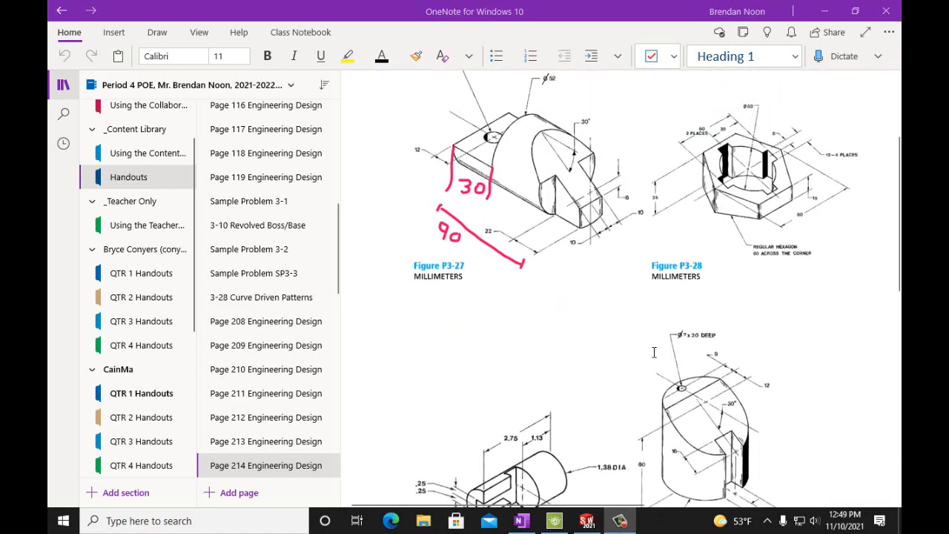
pyautogui.scroll(1, 654, 352)
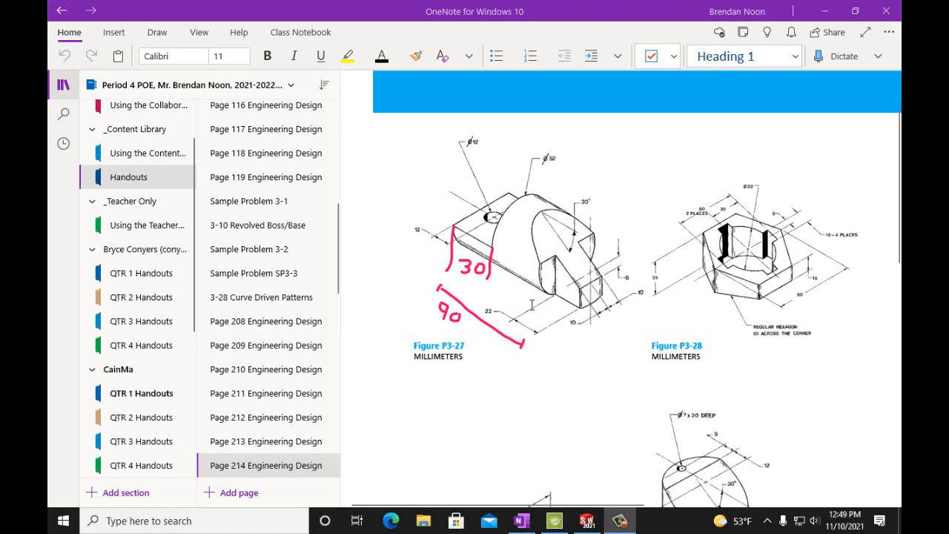
pyautogui.scroll(-3, 561, 311)
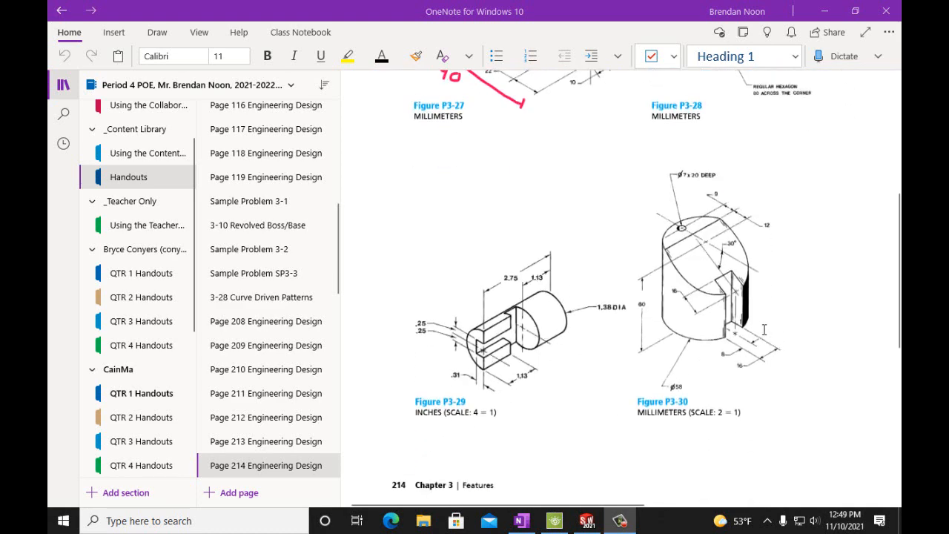
pyautogui.scroll(2, 685, 314)
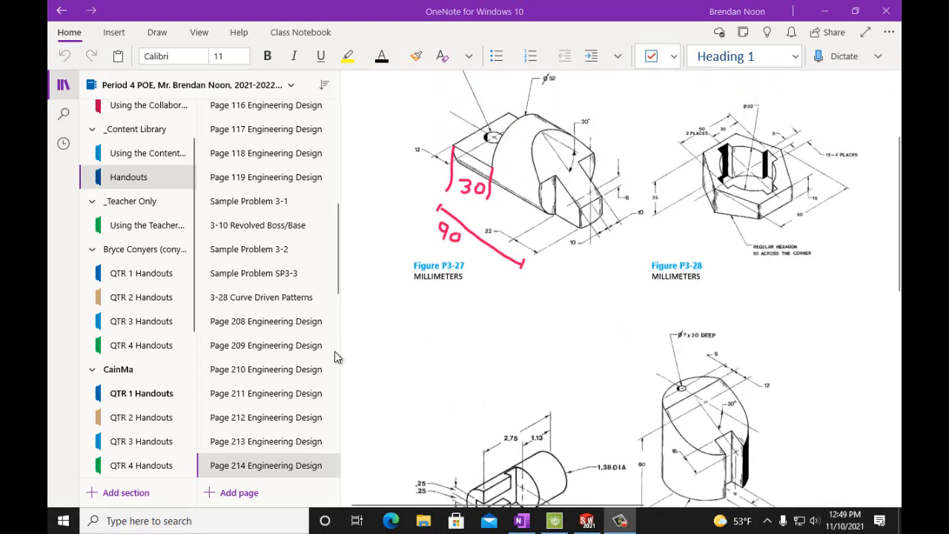
# - Compare the figures on Page 212 Engineering Design with those on Page 214, returning to Page 214
pyautogui.click(273, 418)
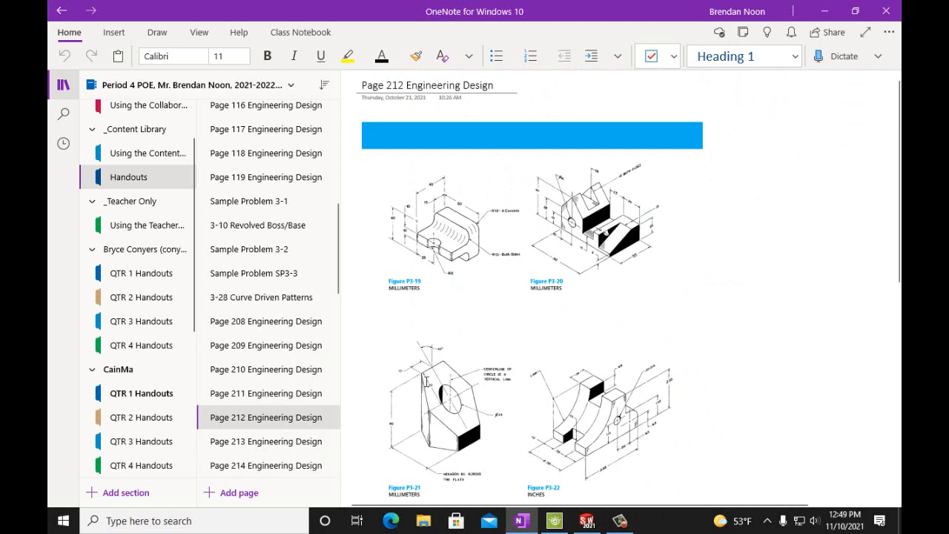
pyautogui.click(265, 465)
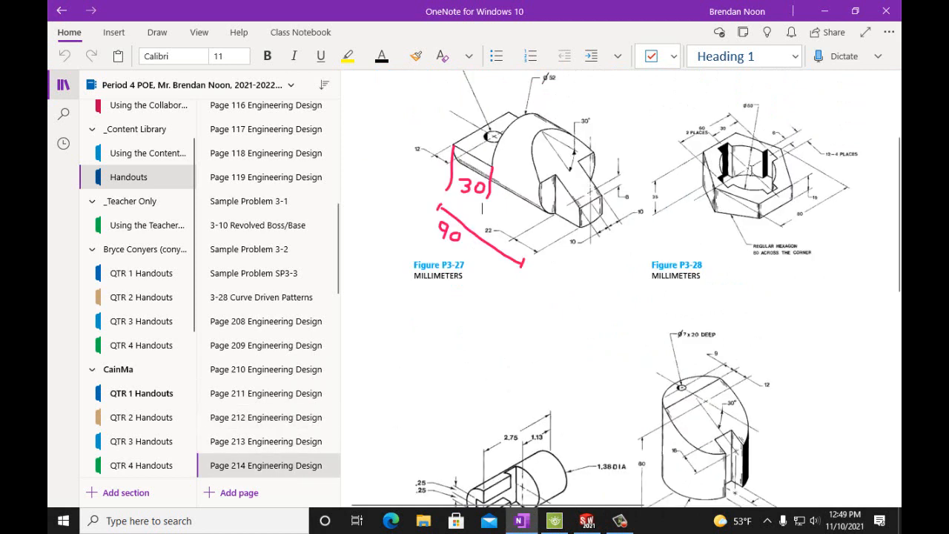
pyautogui.click(298, 418)
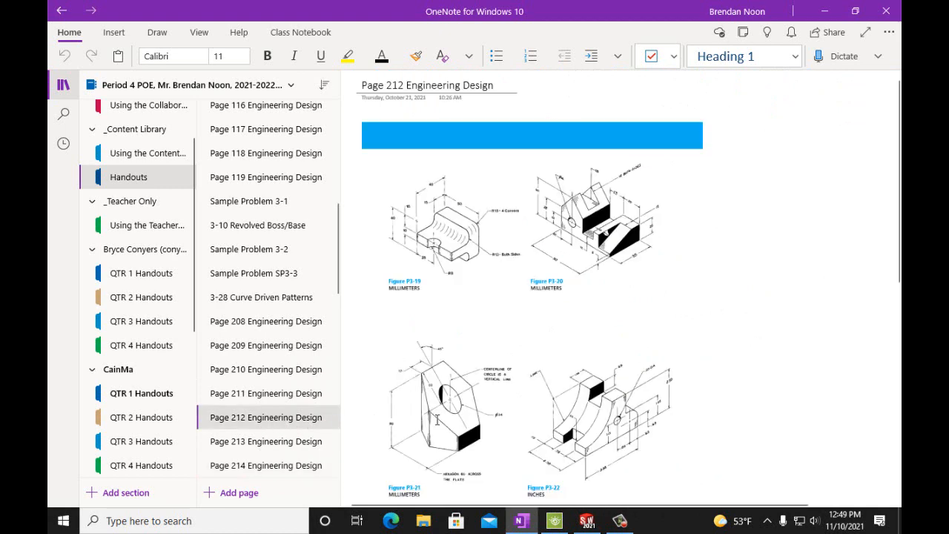
pyautogui.click(269, 467)
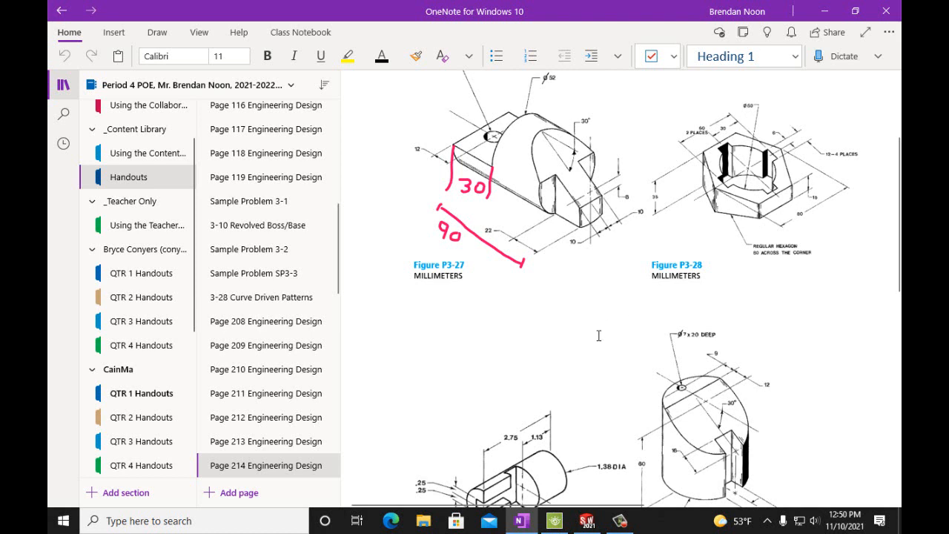
# - Review the Page 214 figures again, ending on the dimensions of Figure P3-27
pyautogui.scroll(-2, 598, 335)
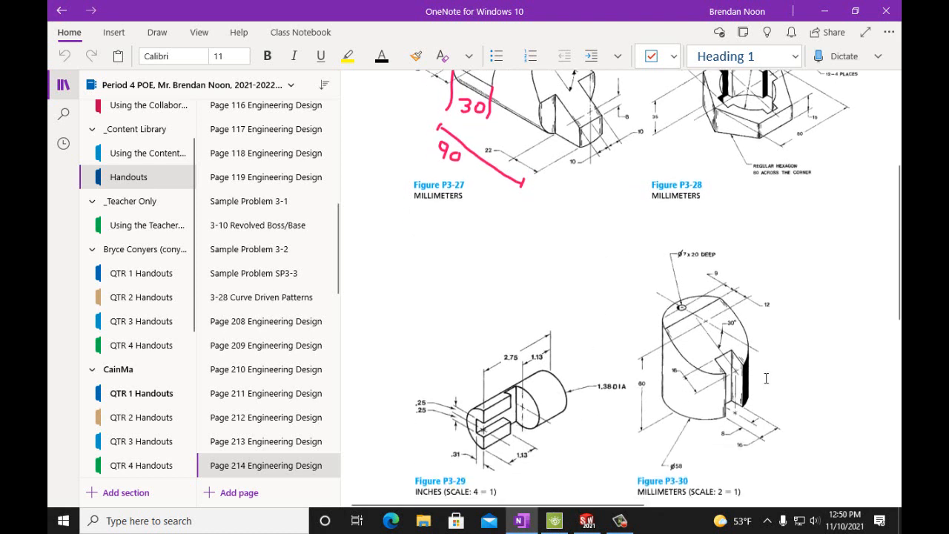
pyautogui.scroll(2, 677, 390)
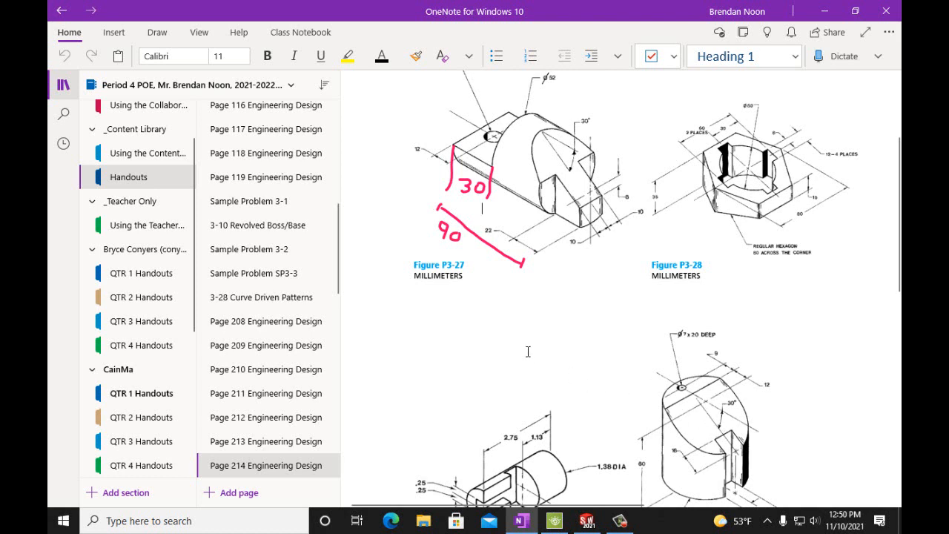
pyautogui.scroll(2, 504, 181)
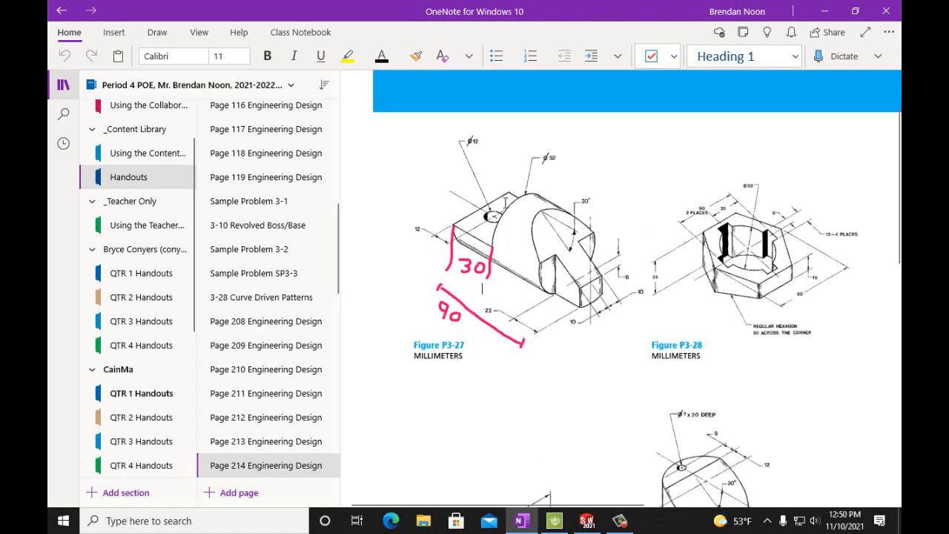
pyautogui.scroll(-3, 505, 202)
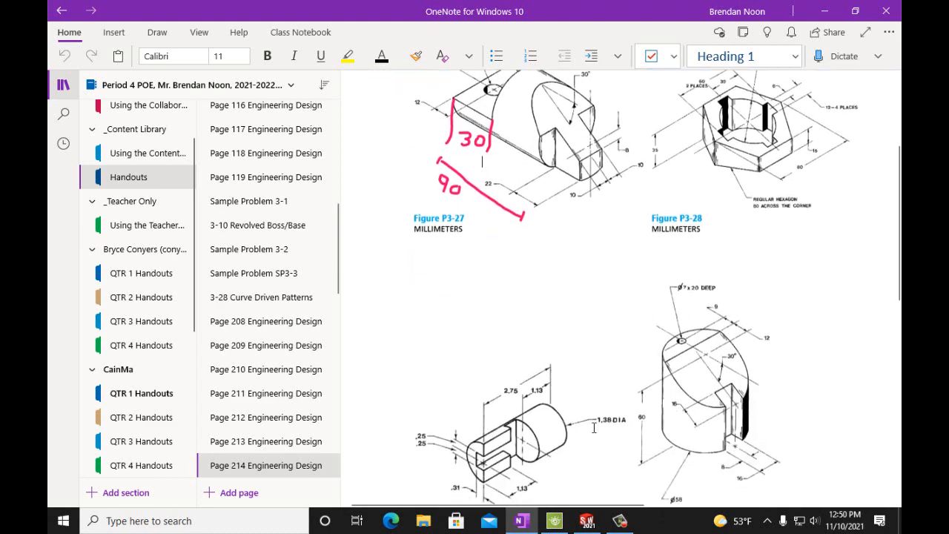
pyautogui.scroll(4, 555, 274)
pyautogui.scroll(1, 554, 274)
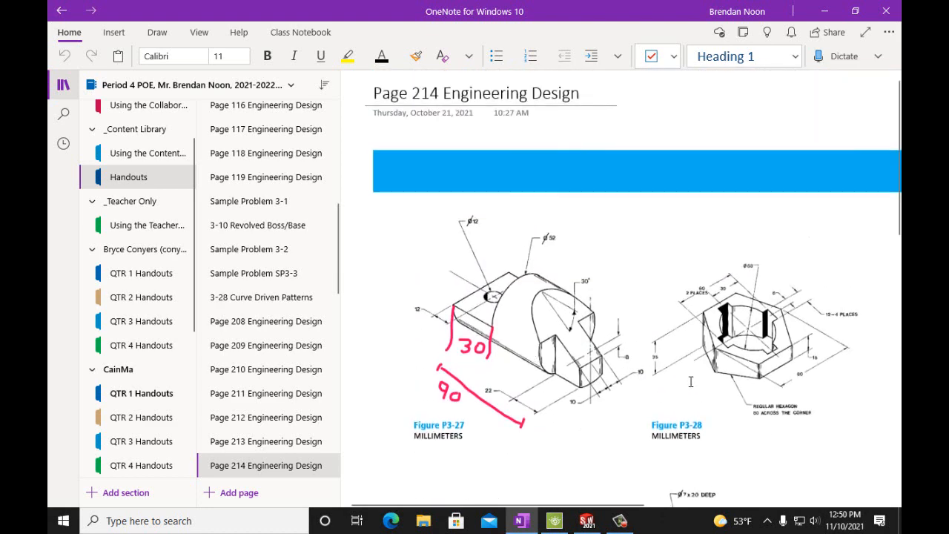
pyautogui.scroll(-2, 690, 381)
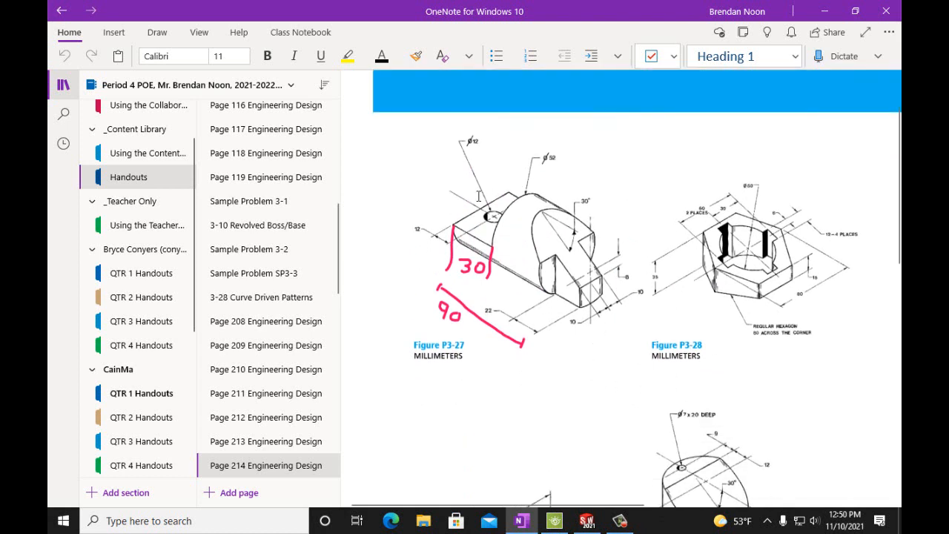
# - Enlarge Figure P3-27 in the notebook and arrange the SOLIDWORKS part window beside the drawing
pyautogui.click(198, 32)
pyautogui.click(275, 58)
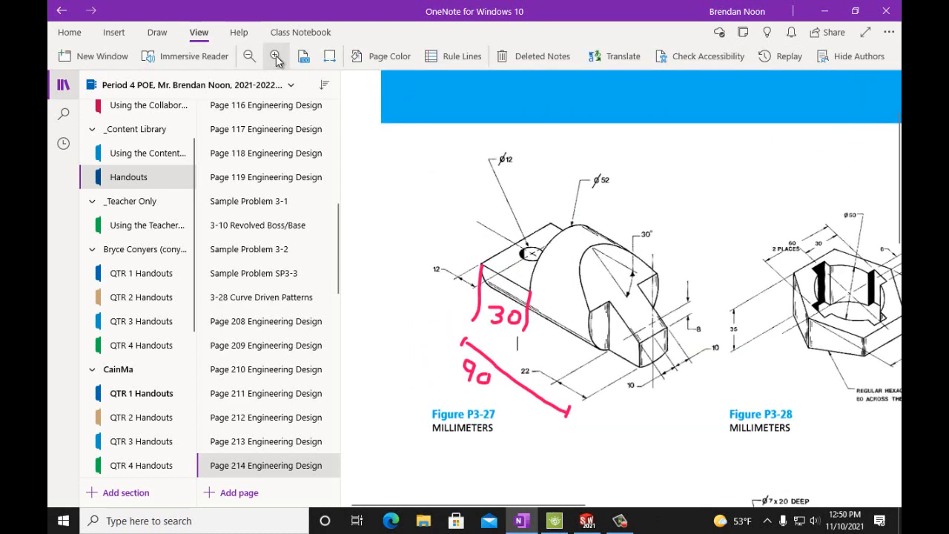
pyautogui.click(852, 16)
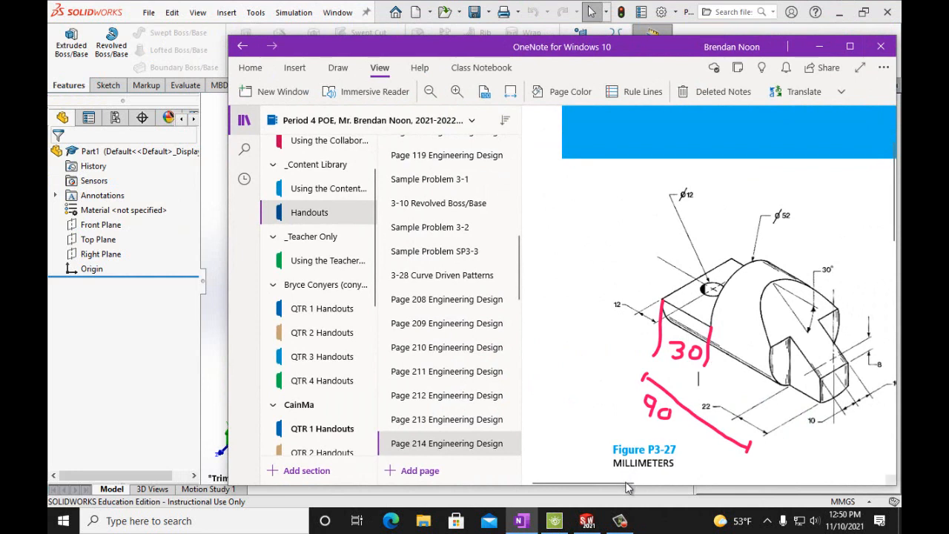
pyautogui.moveTo(626, 483); pyautogui.dragTo(628, 483)
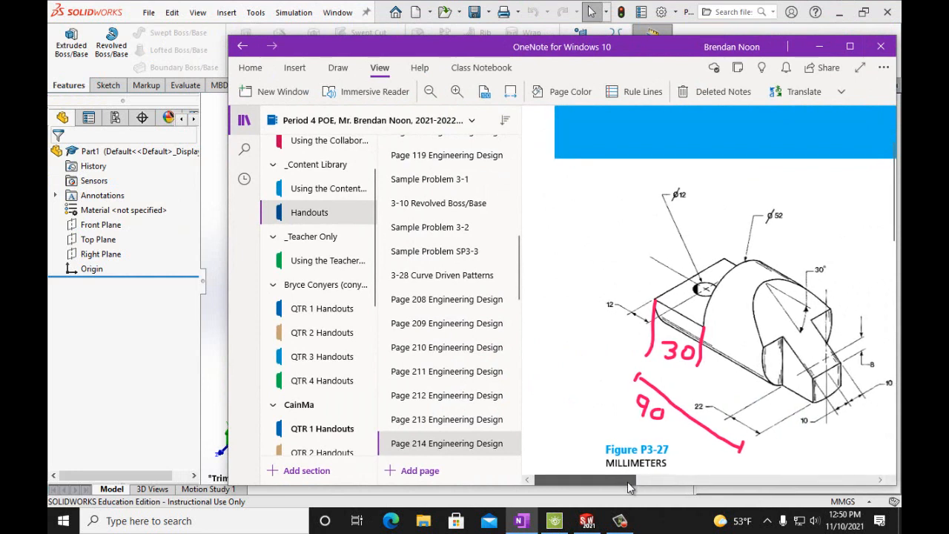
pyautogui.click(130, 10)
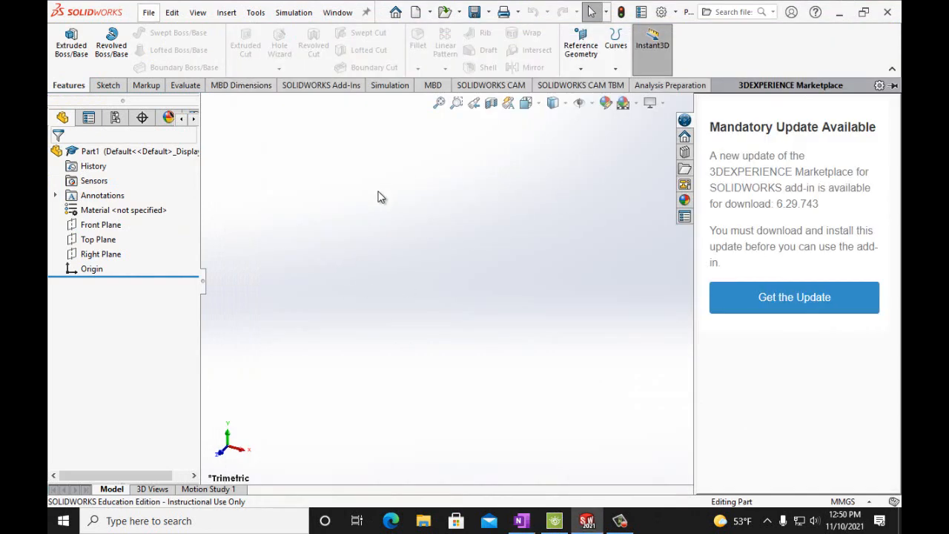
pyautogui.click(379, 196)
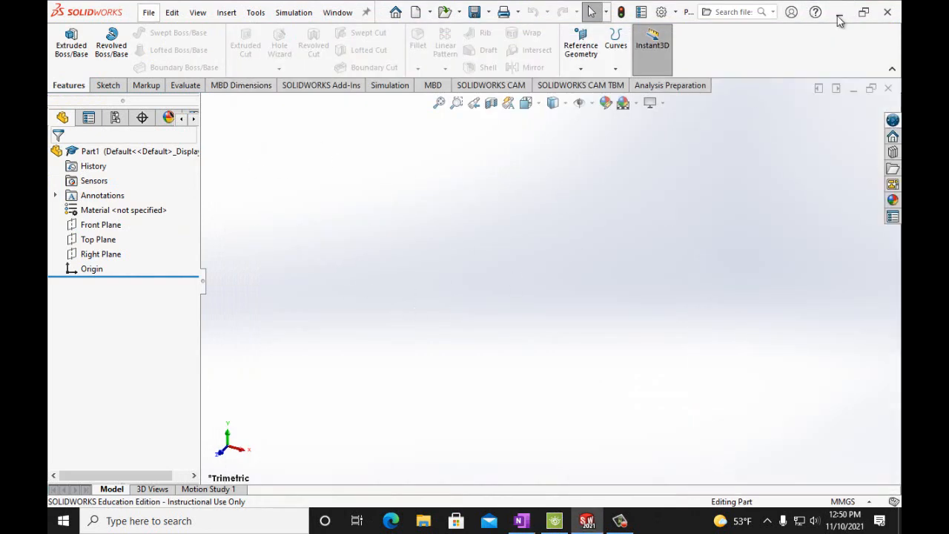
pyautogui.click(864, 12)
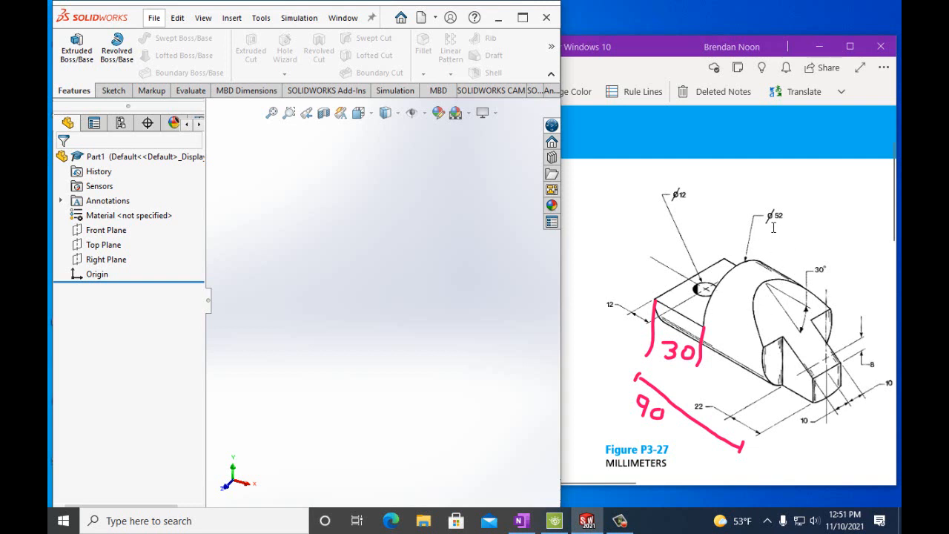
# - Sketch a circle with a radius of about 48 mm on the Right Plane, centred on the origin
pyautogui.click(107, 261)
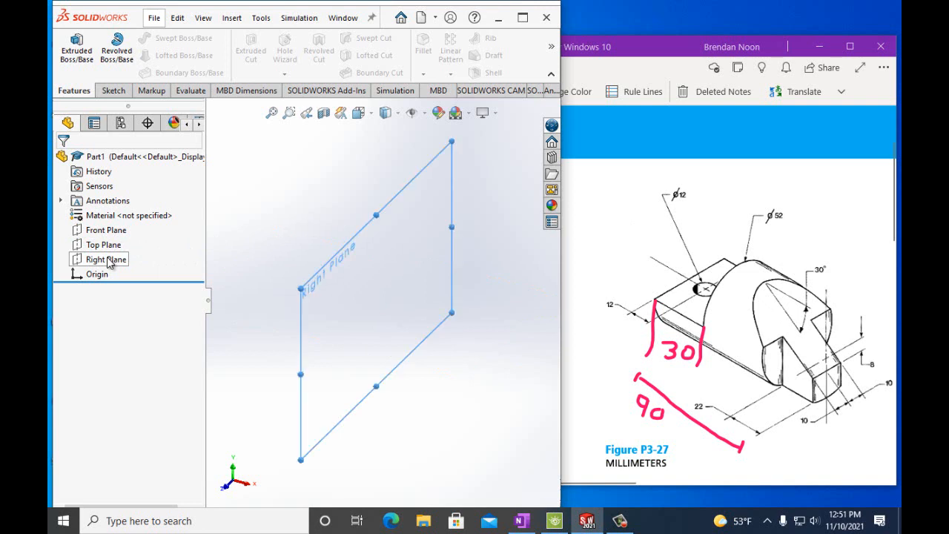
pyautogui.click(113, 91)
pyautogui.click(72, 50)
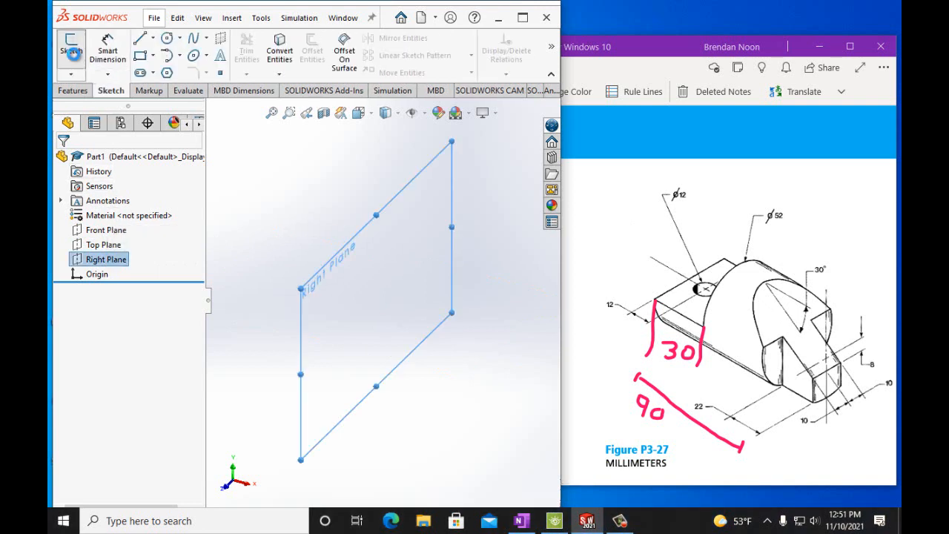
pyautogui.click(167, 38)
pyautogui.click(381, 300)
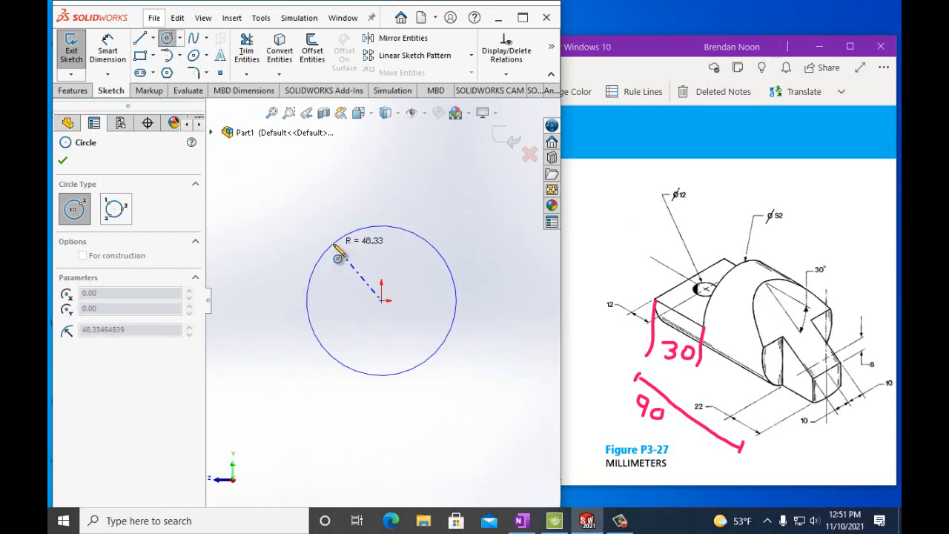
pyautogui.click(337, 252)
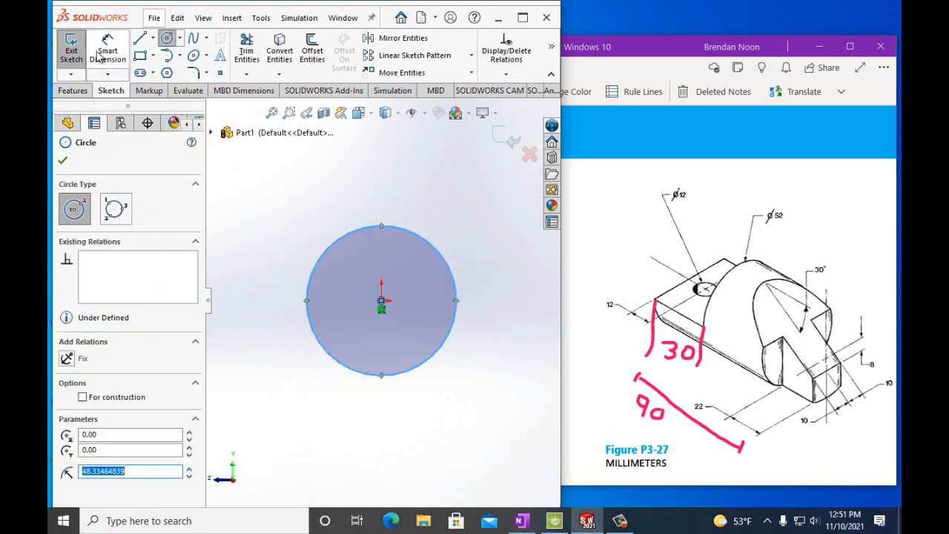
pyautogui.press('Escape')
# - Dimension the circle's diameter as 52 mm
pyautogui.click(312, 284)
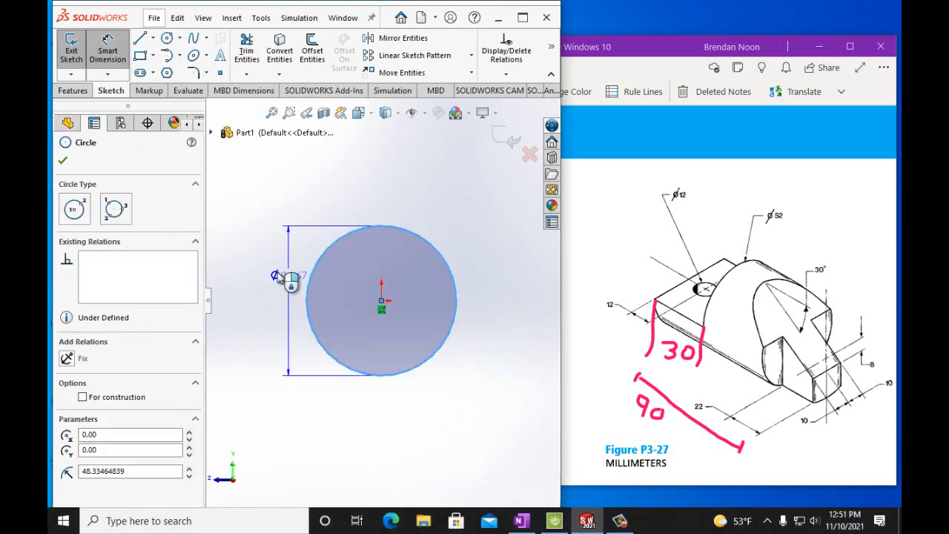
pyautogui.click(271, 269)
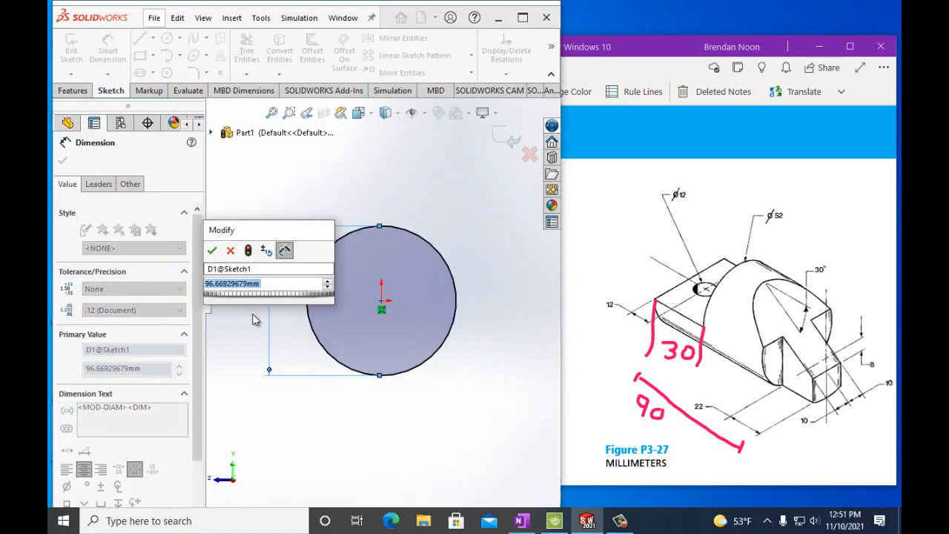
pyautogui.write('52')
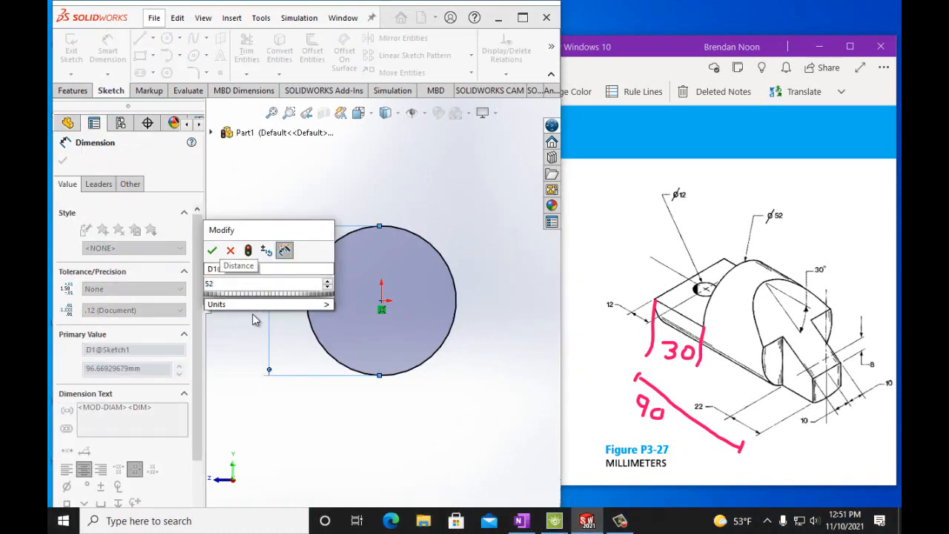
pyautogui.click(212, 250)
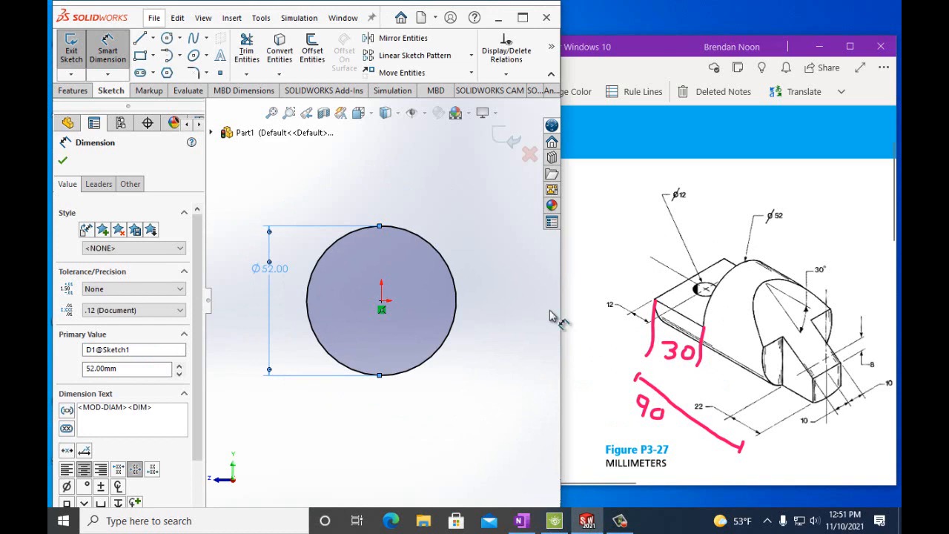
# - Extrude the 52 mm circle to a blind depth of 90 mm
pyautogui.click(73, 90)
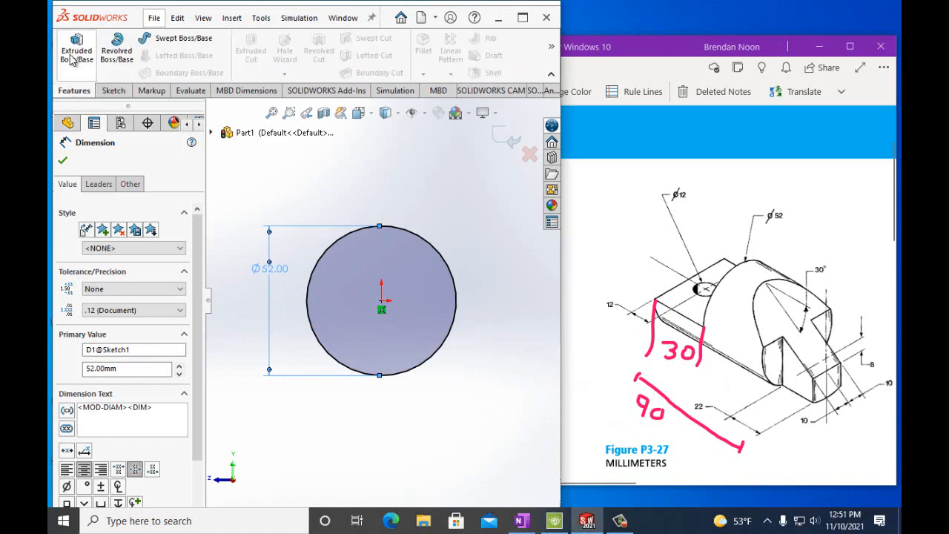
pyautogui.click(72, 59)
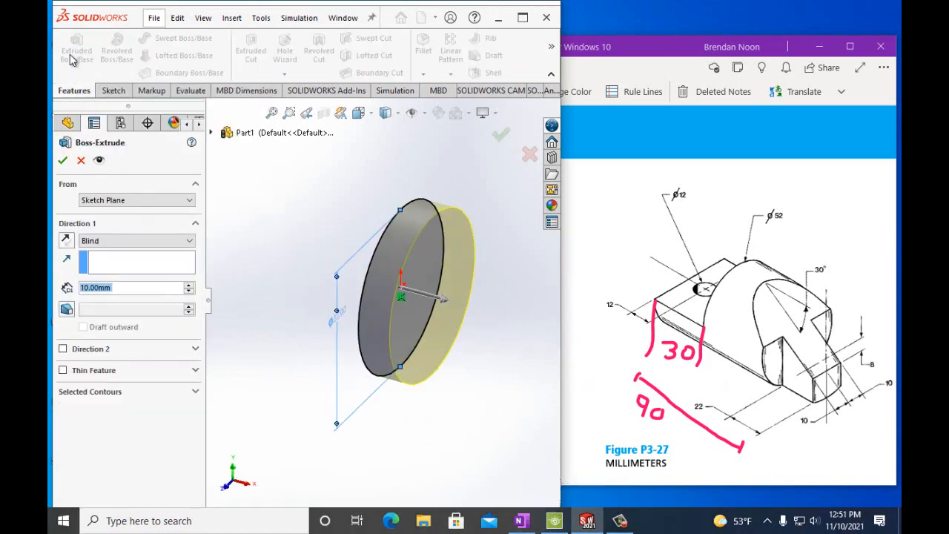
pyautogui.rightClick(84, 287)
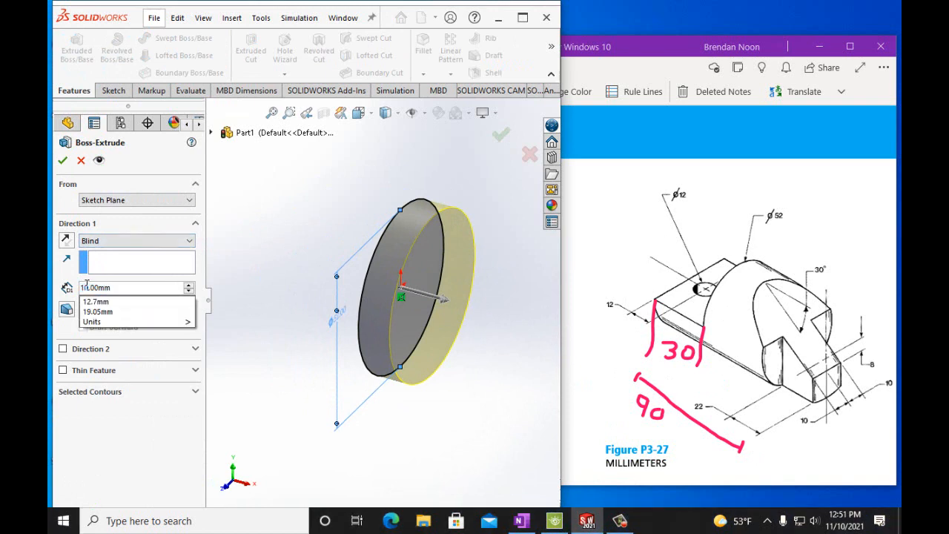
pyautogui.press('BackSpace')
pyautogui.write('9')
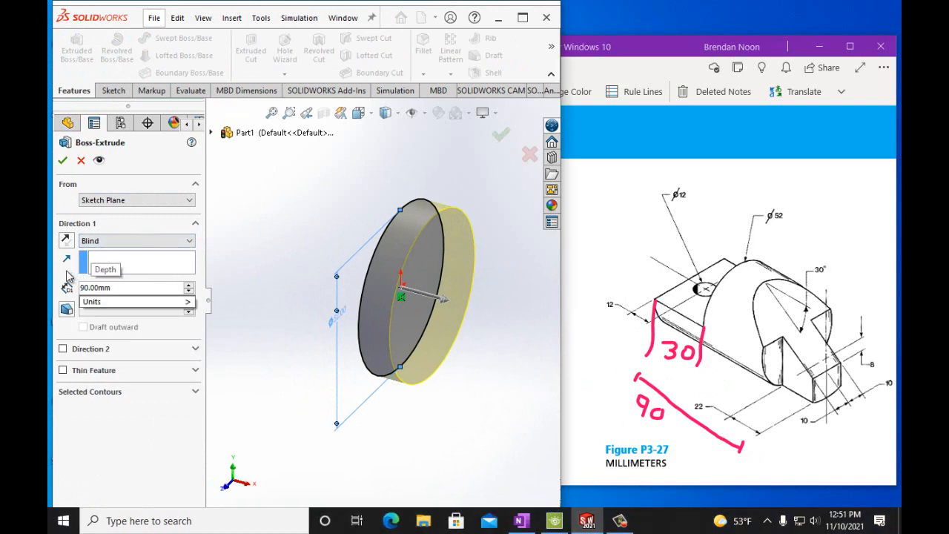
pyautogui.click(62, 160)
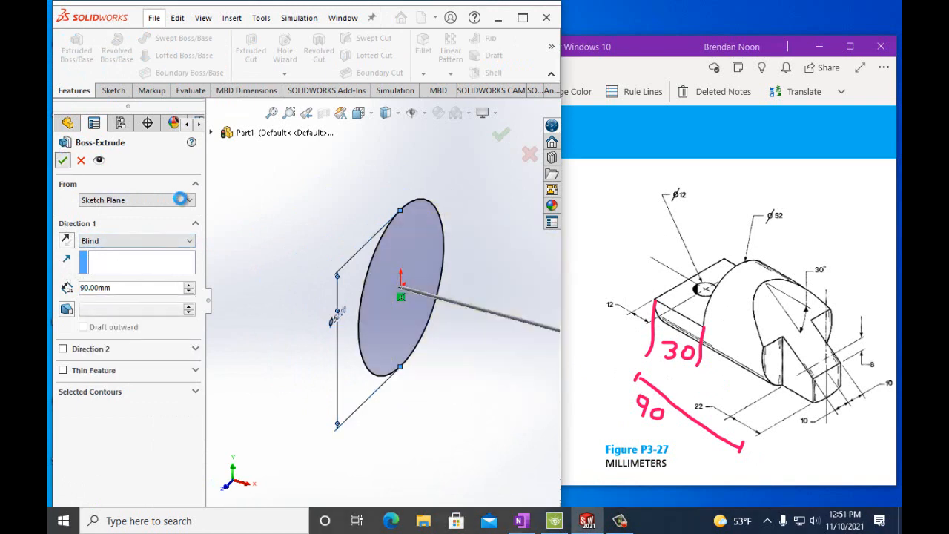
# - Start a sketch on the cylinder's circular end face at the origin, viewed from the left
pyautogui.scroll(4, 401, 332)
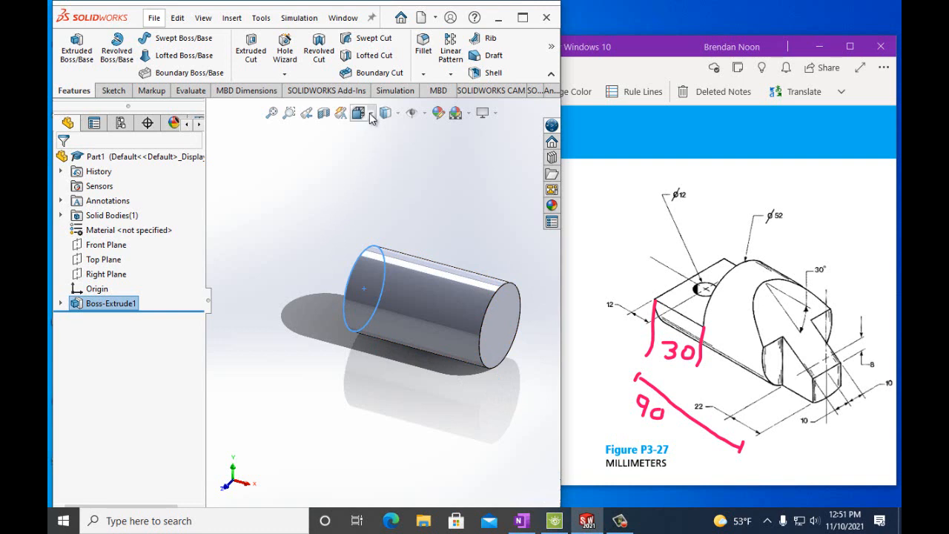
pyautogui.press('Right')
pyautogui.press('Right')
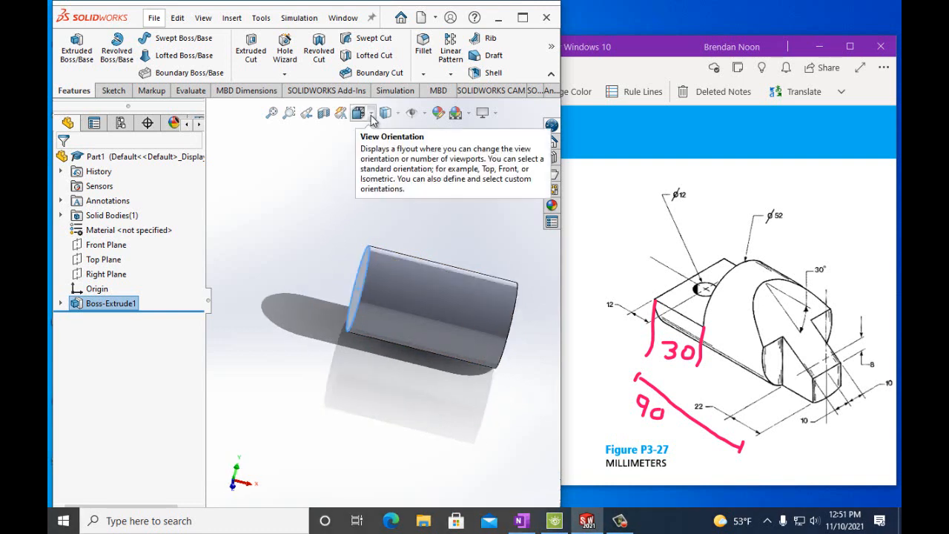
pyautogui.click(370, 117)
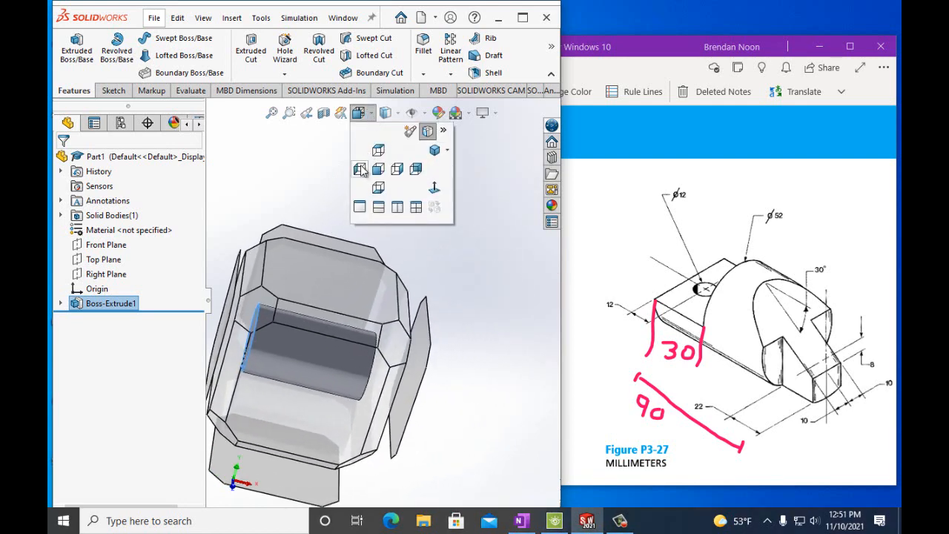
pyautogui.click(360, 169)
pyautogui.click(373, 260)
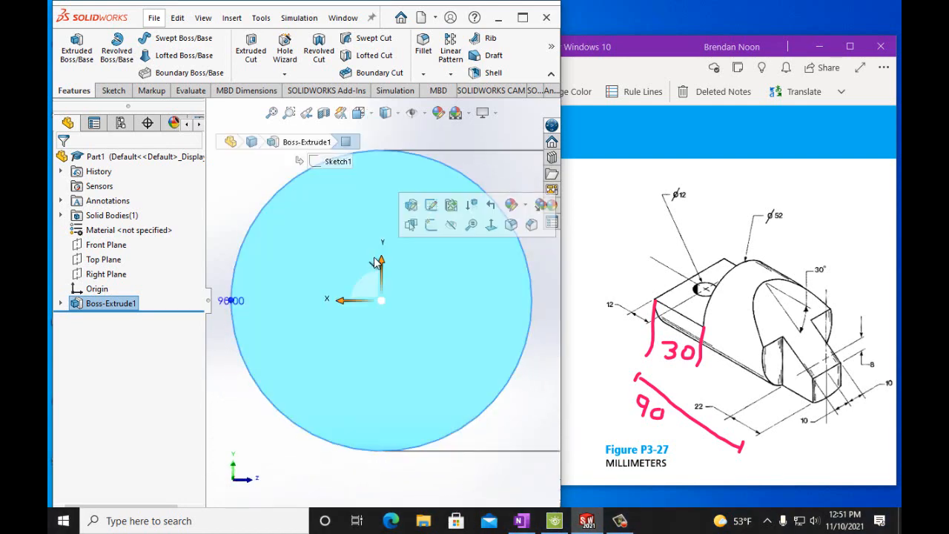
pyautogui.press('Left')
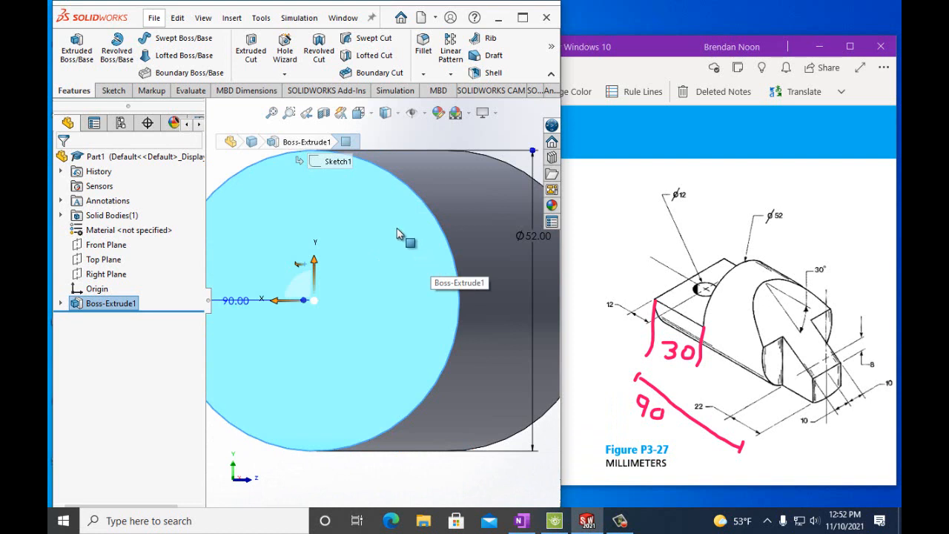
pyautogui.press('Right')
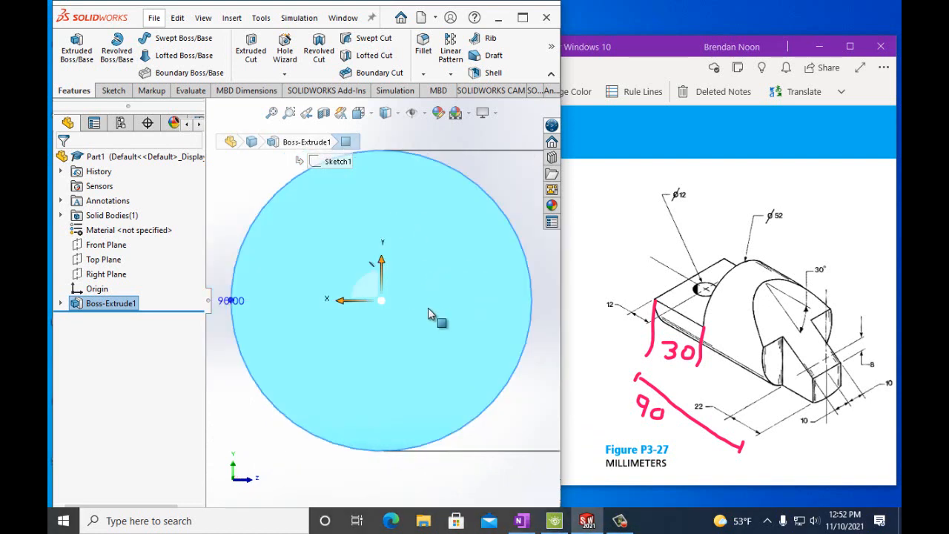
pyautogui.click(111, 91)
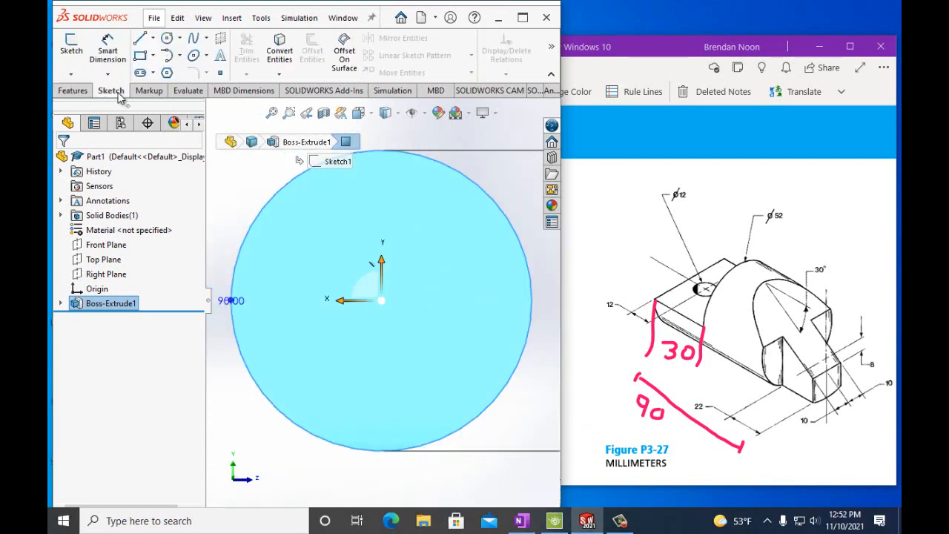
pyautogui.click(70, 49)
pyautogui.click(235, 295)
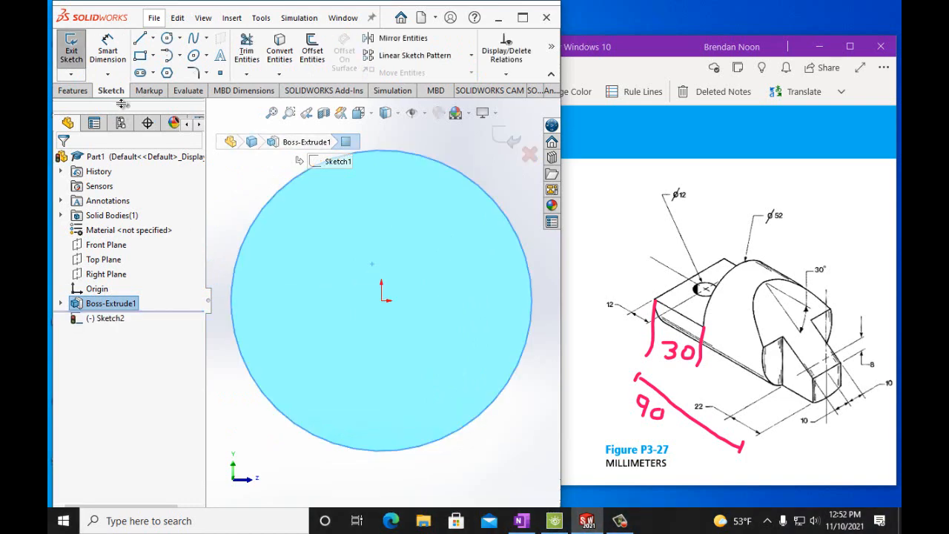
# - Sketch two horizontal 26 mm lines from the origin to opposite sides of the circular face, forming its diameter
pyautogui.click(140, 40)
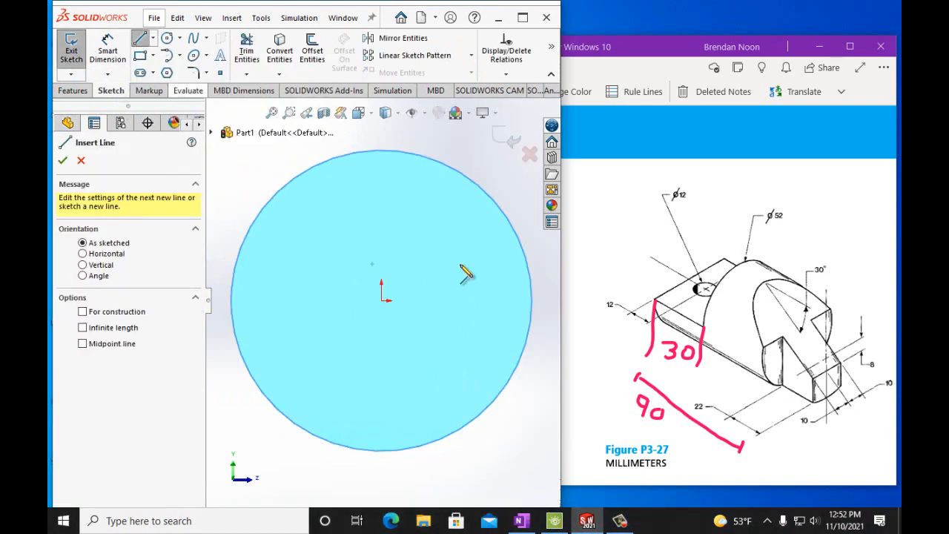
pyautogui.click(381, 300)
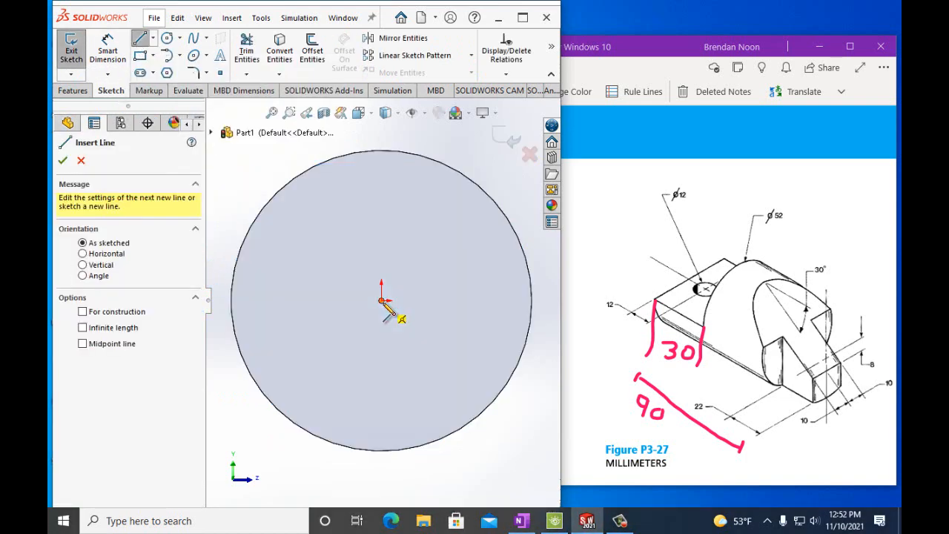
pyautogui.click(532, 300)
pyautogui.click(381, 300)
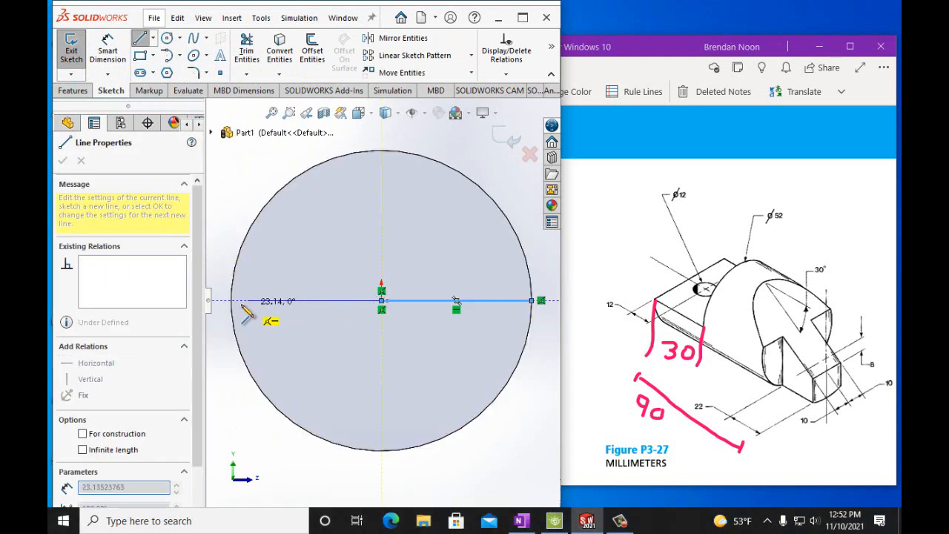
pyautogui.click(232, 300)
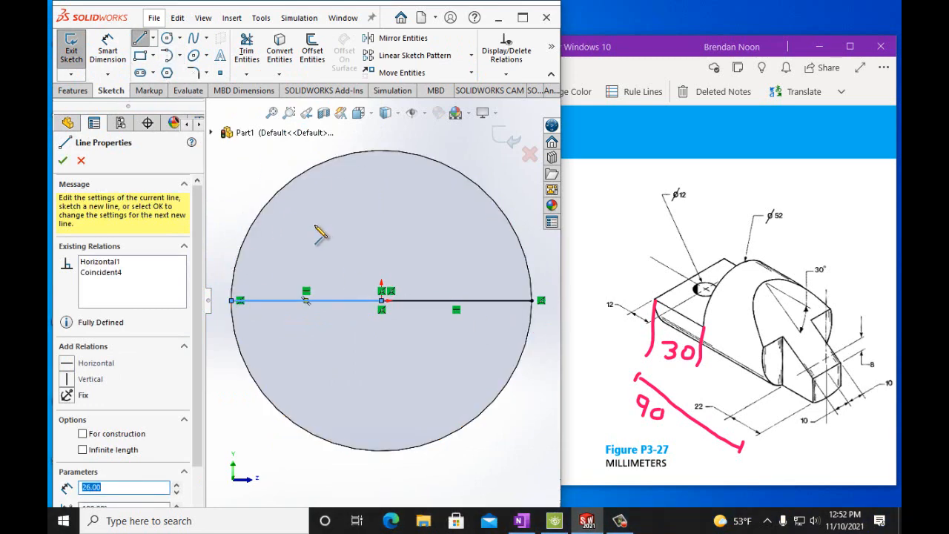
# - Close the upper half of the face with a tangent arc joining the two outer line ends
pyautogui.click(168, 55)
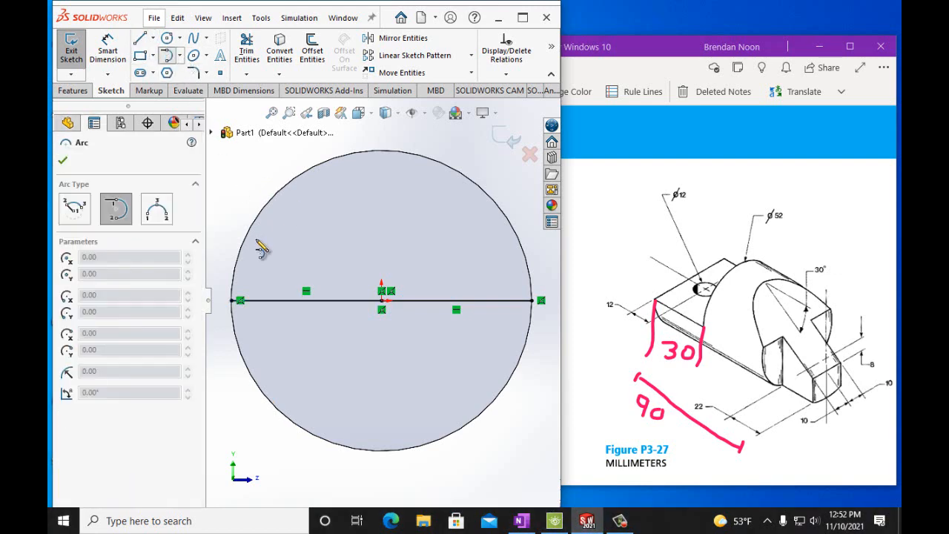
pyautogui.click(232, 300)
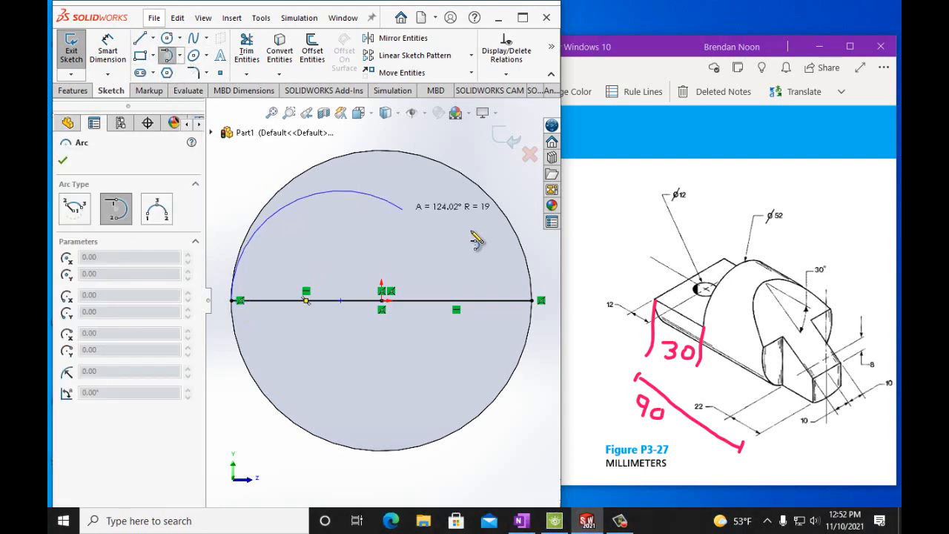
pyautogui.click(532, 300)
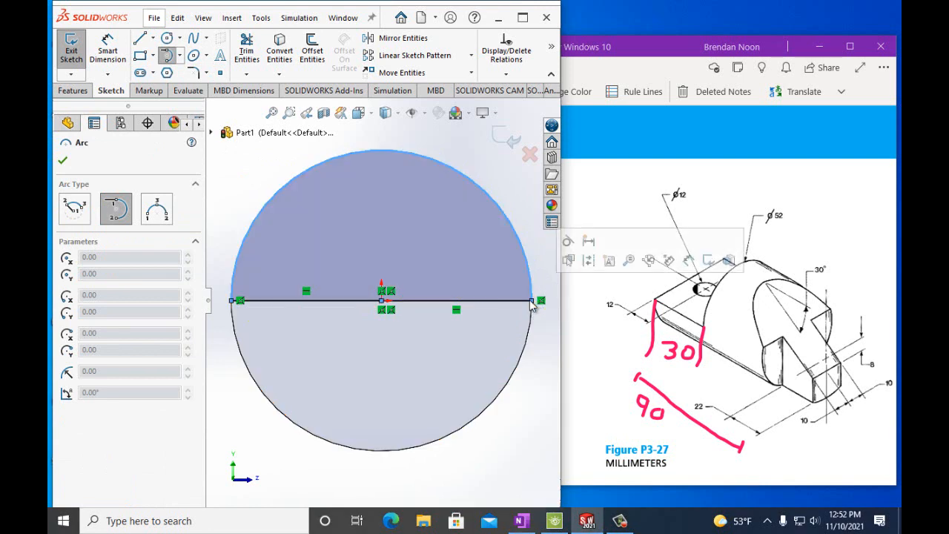
pyautogui.click(63, 162)
# - Cut the upper half-circle profile into the cylinder to a blind depth of 30 mm
pyautogui.click(73, 91)
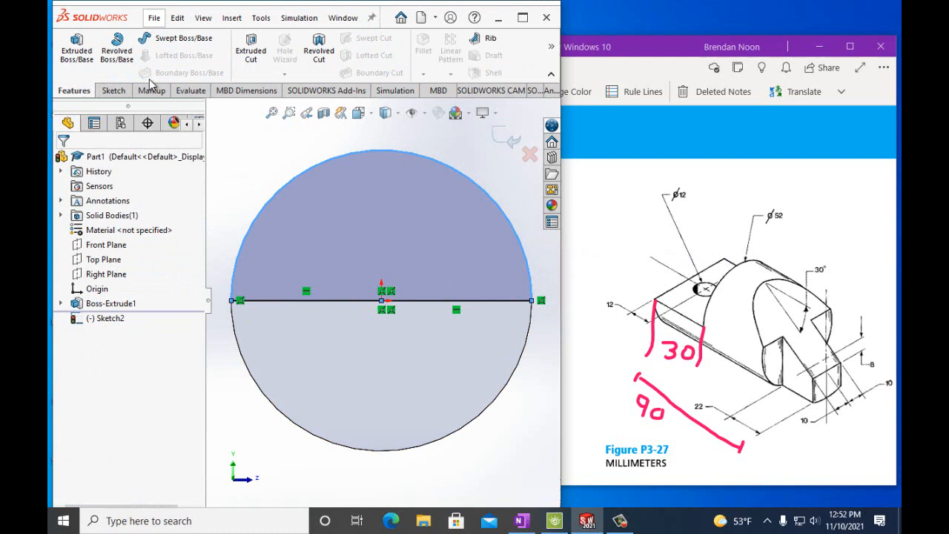
pyautogui.click(244, 65)
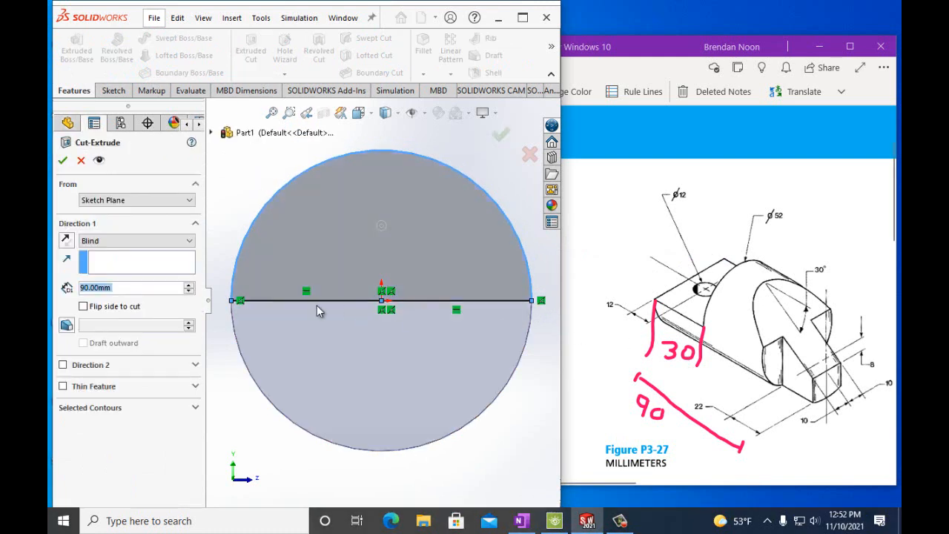
pyautogui.rightClick(87, 288)
pyautogui.press('BackSpace')
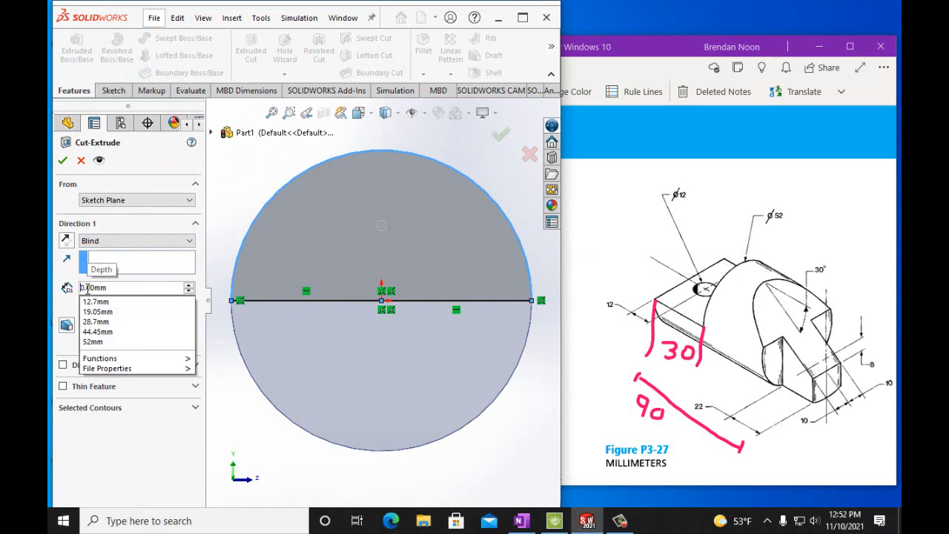
pyautogui.write('3')
pyautogui.press('Return')
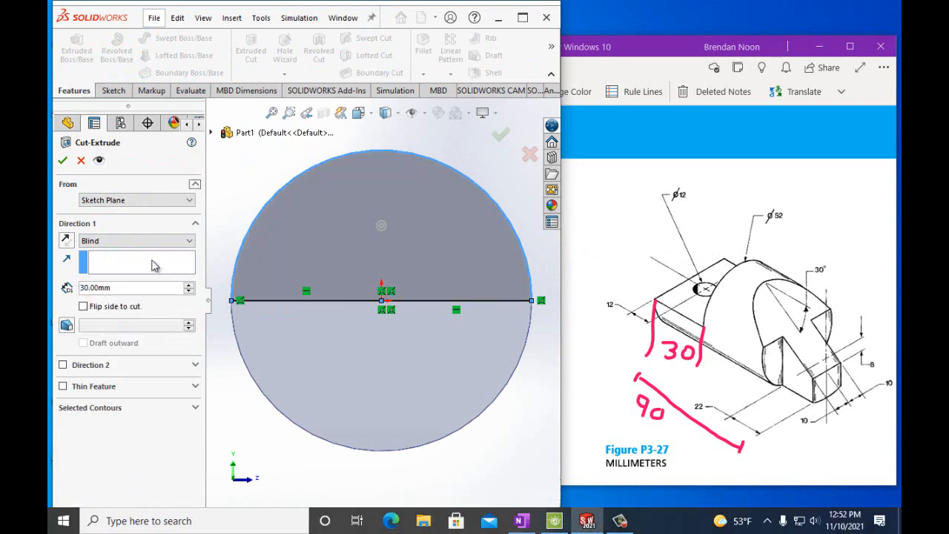
pyautogui.press('Left')
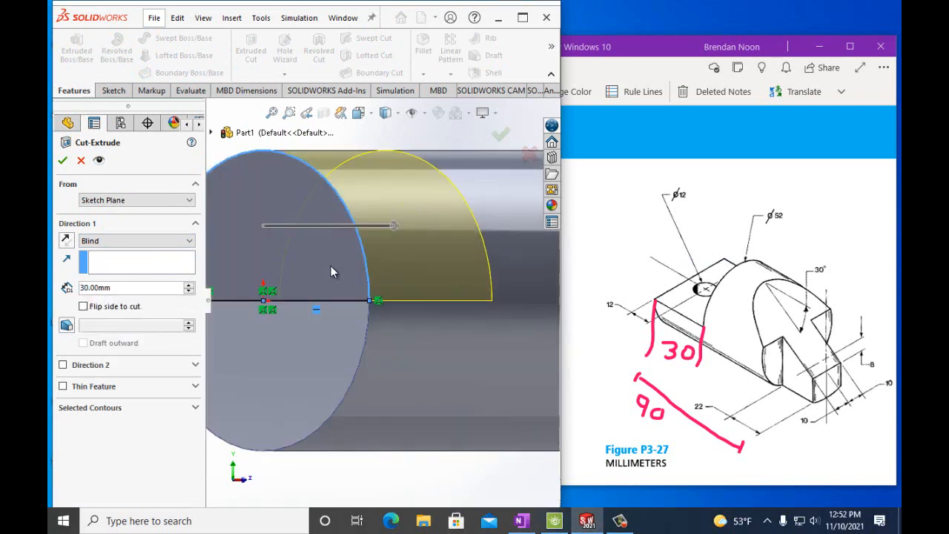
pyautogui.click(63, 160)
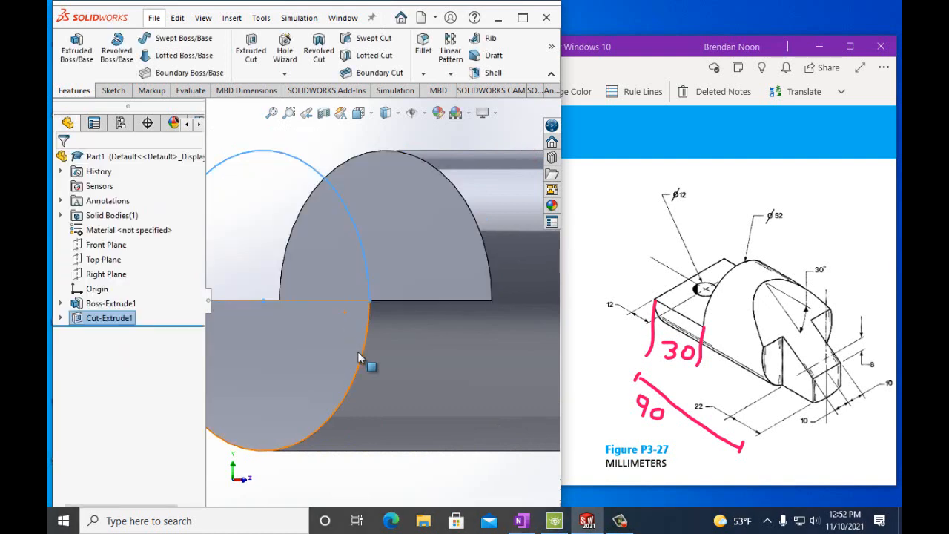
# - Start a sketch on the flat horizontal face of the half-round step left by the cut
pyautogui.press('Left')
pyautogui.press('Left')
pyautogui.press('Left')
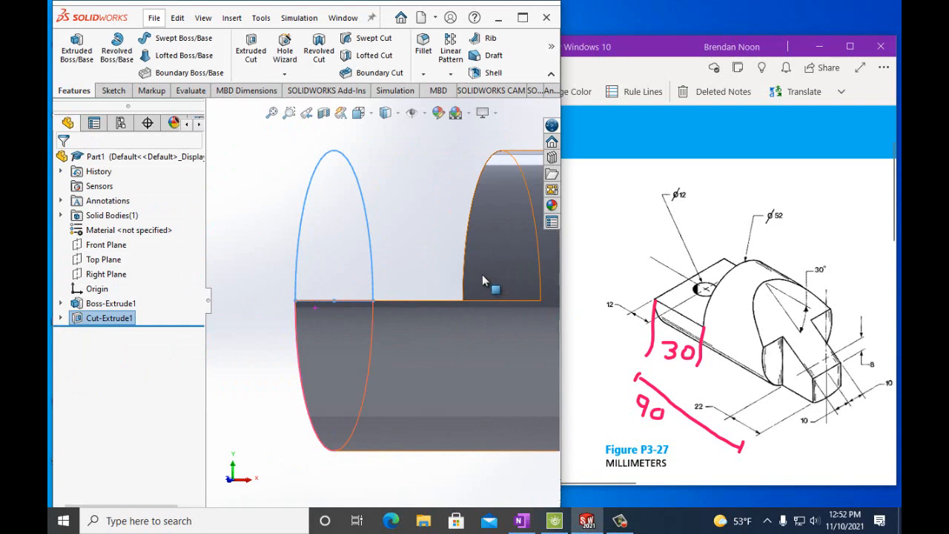
pyautogui.press('Down')
pyautogui.press('Down')
pyautogui.press('Down')
pyautogui.press('Down')
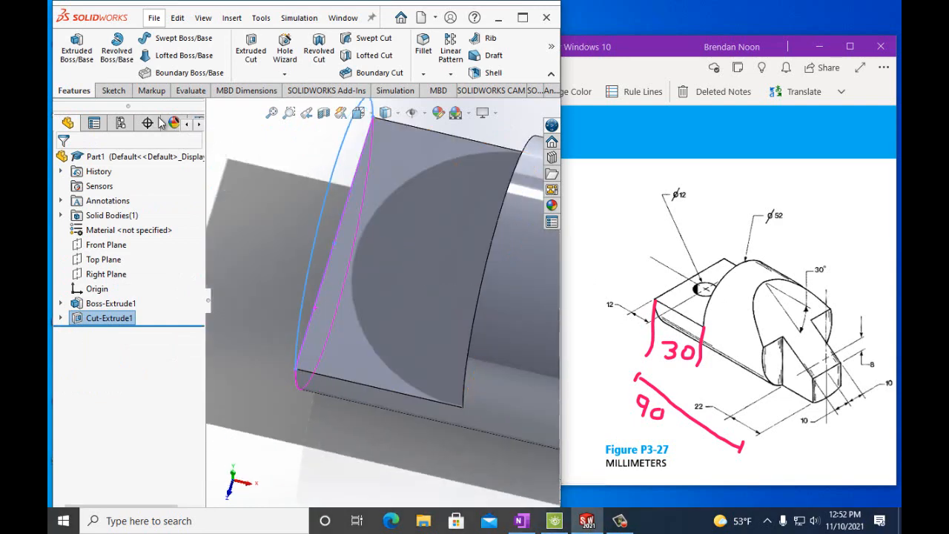
pyautogui.click(408, 241)
pyautogui.click(113, 91)
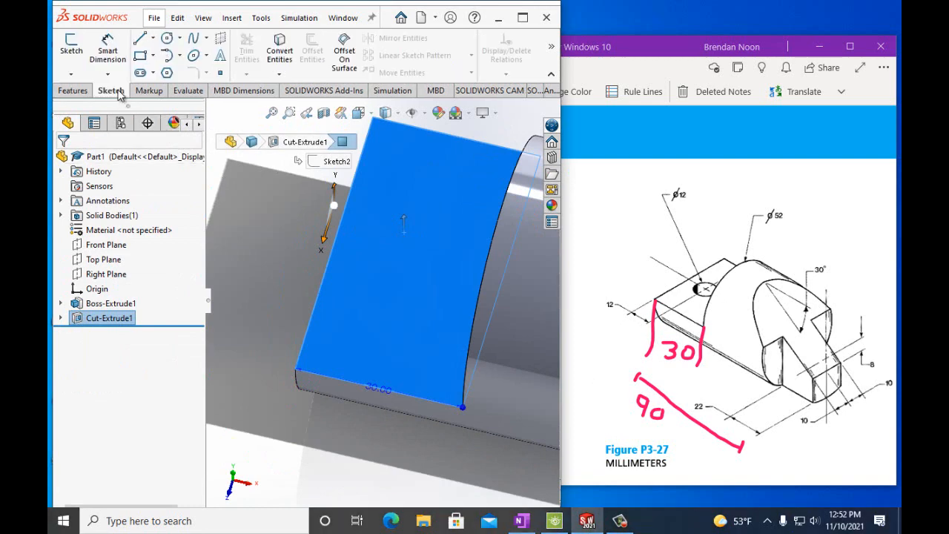
pyautogui.click(71, 50)
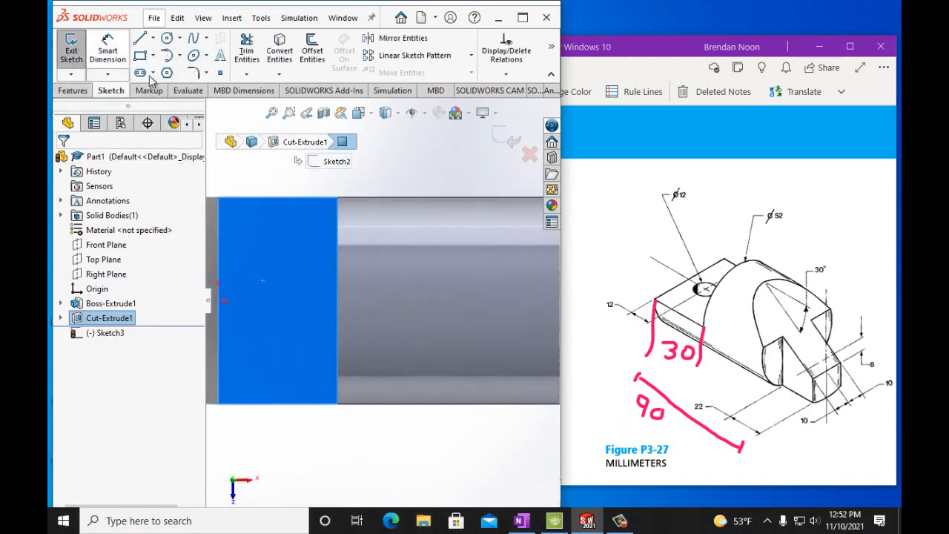
# - Sketch a circle with a radius of about 3.5 mm, centred level with the origin and about 13.6 mm from it
pyautogui.click(167, 38)
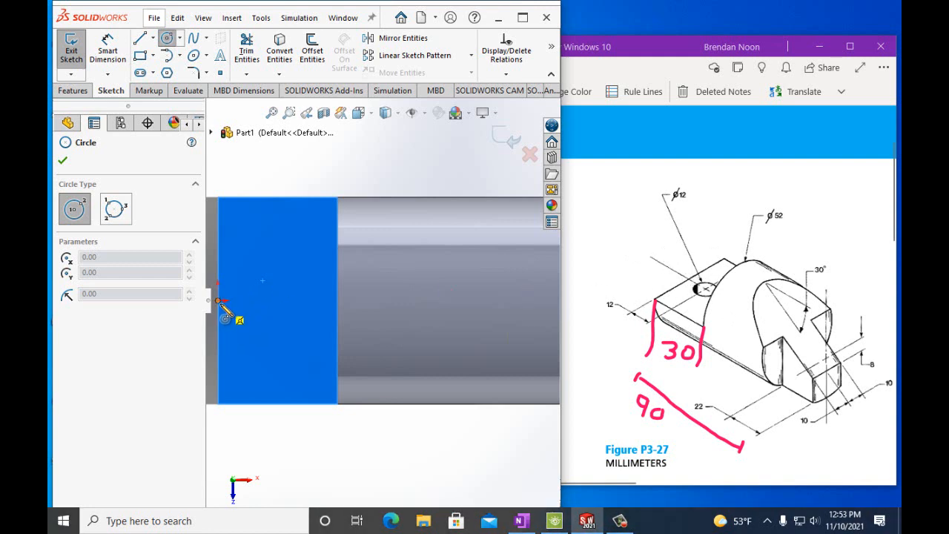
pyautogui.click(271, 300)
pyautogui.click(284, 297)
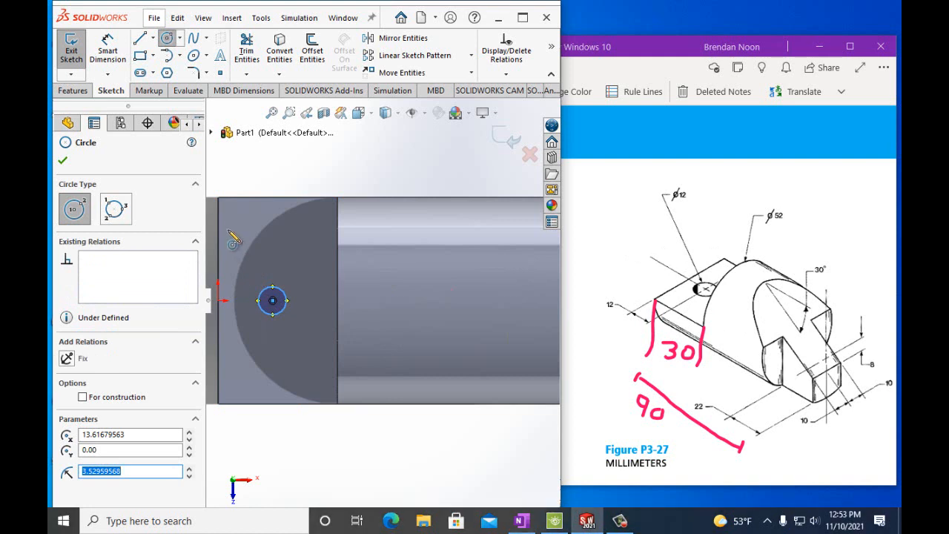
pyautogui.click(63, 162)
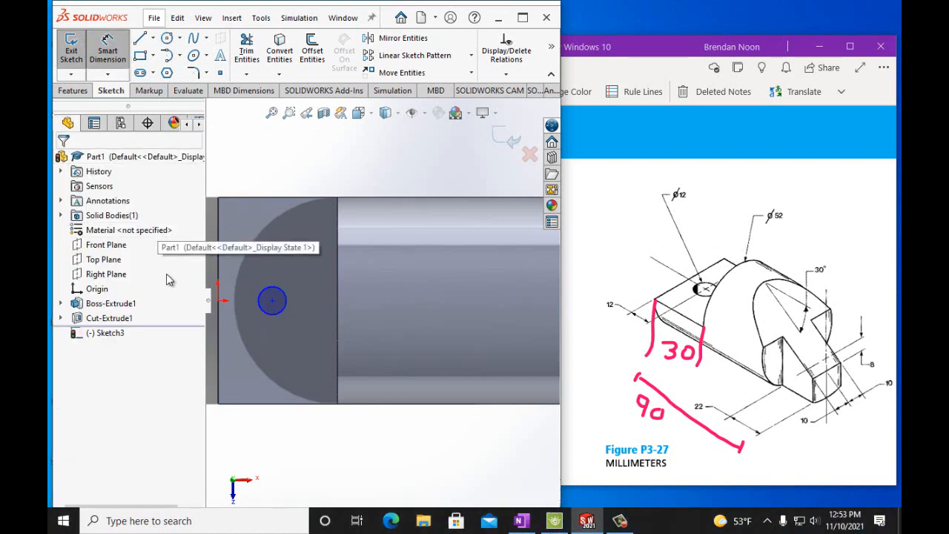
# - Dimension the circle's centre 12 mm from the step's outer end edge
pyautogui.click(272, 302)
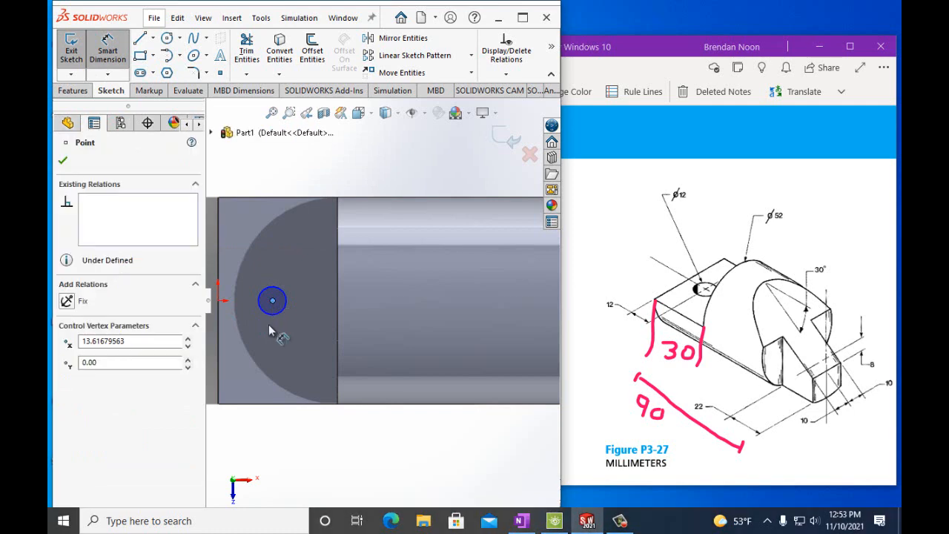
pyautogui.click(218, 362)
pyautogui.click(226, 445)
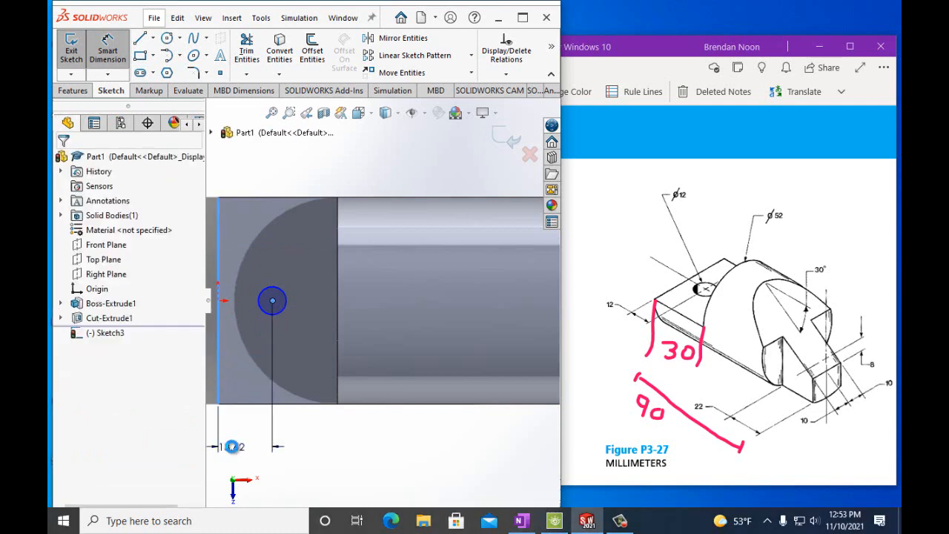
pyautogui.write('12')
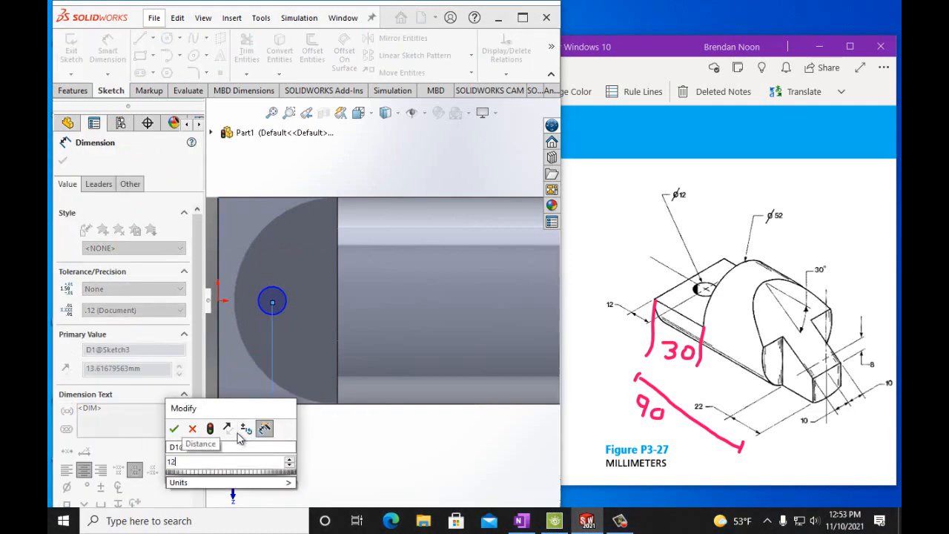
pyautogui.press('Return')
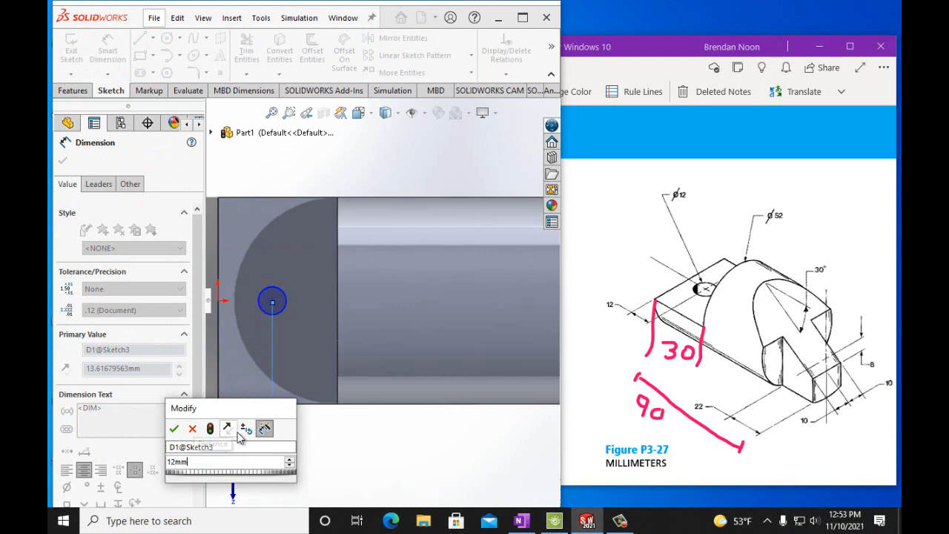
pyautogui.click(178, 430)
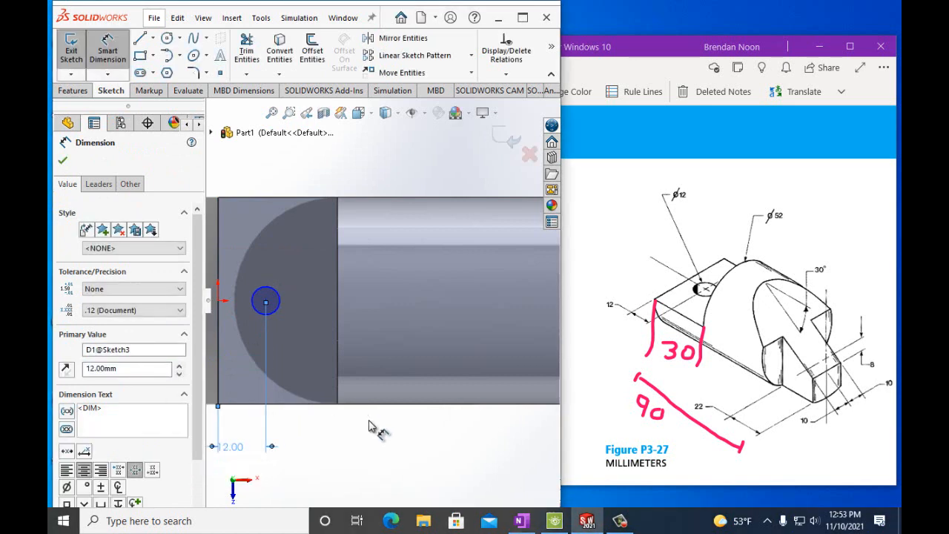
pyautogui.press('Escape')
# - Set the circle's diameter to 12 mm
pyautogui.click(250, 291)
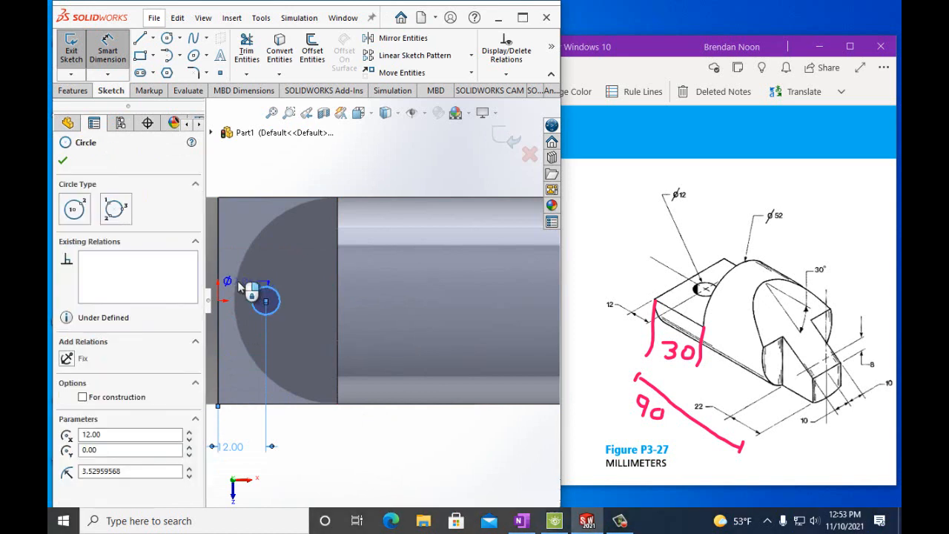
pyautogui.click(239, 282)
pyautogui.write('12mm')
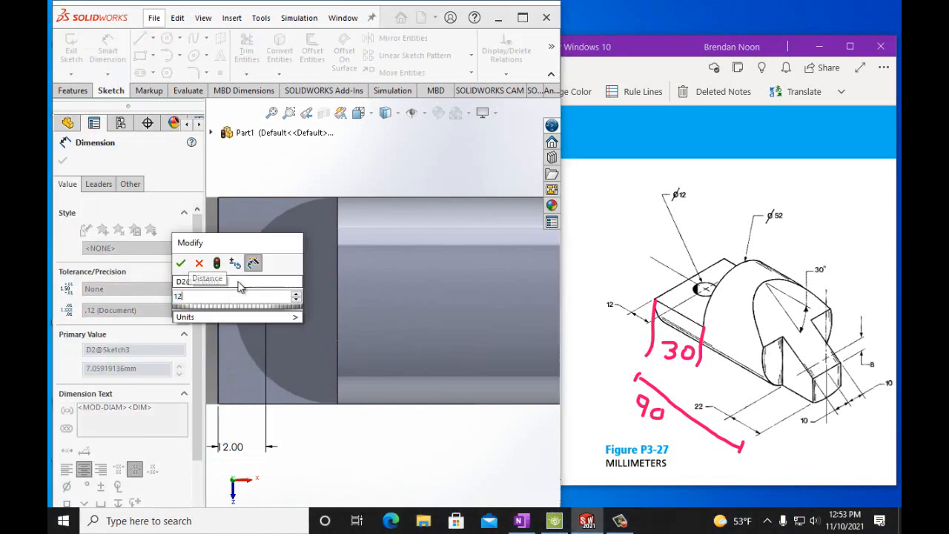
pyautogui.click(182, 263)
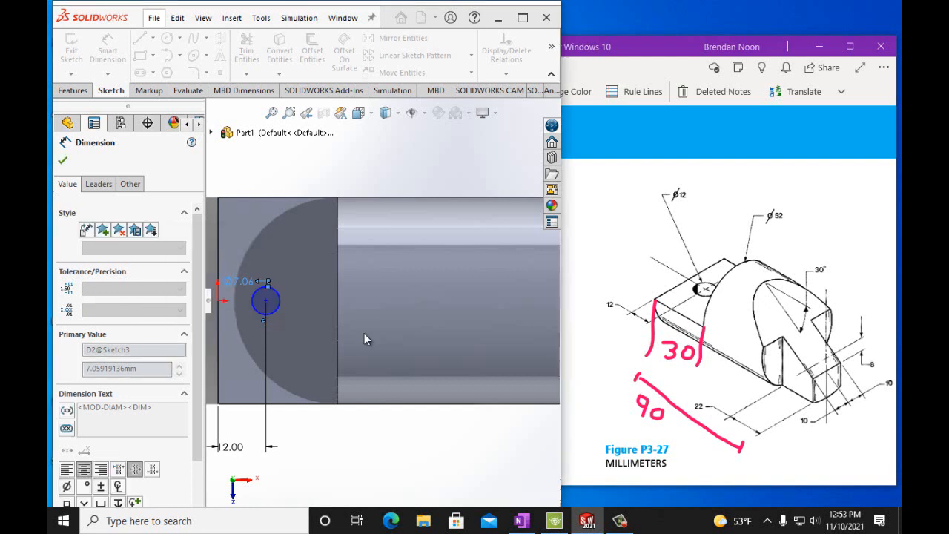
# - Cut the 12 mm circle down through the half-round step with a blind depth of 30 mm
pyautogui.click(73, 92)
pyautogui.click(250, 58)
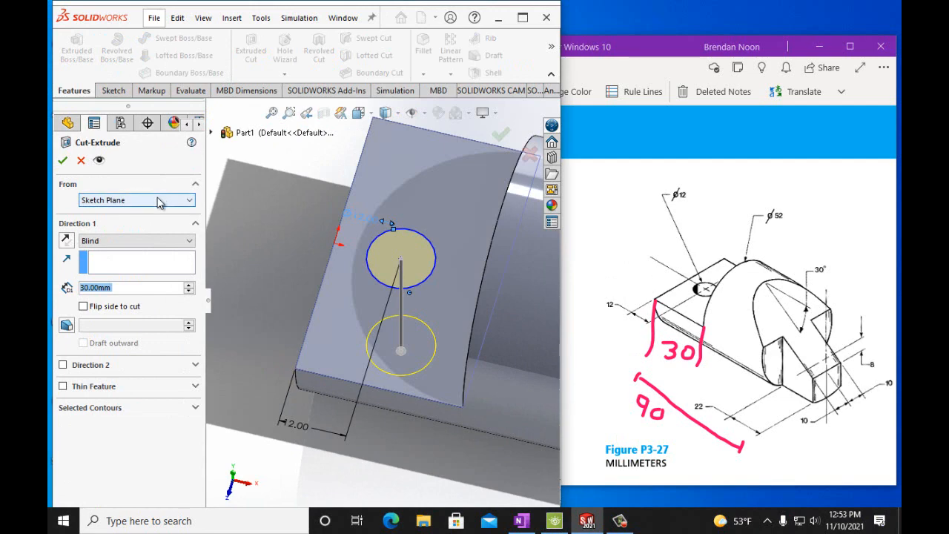
pyautogui.click(63, 162)
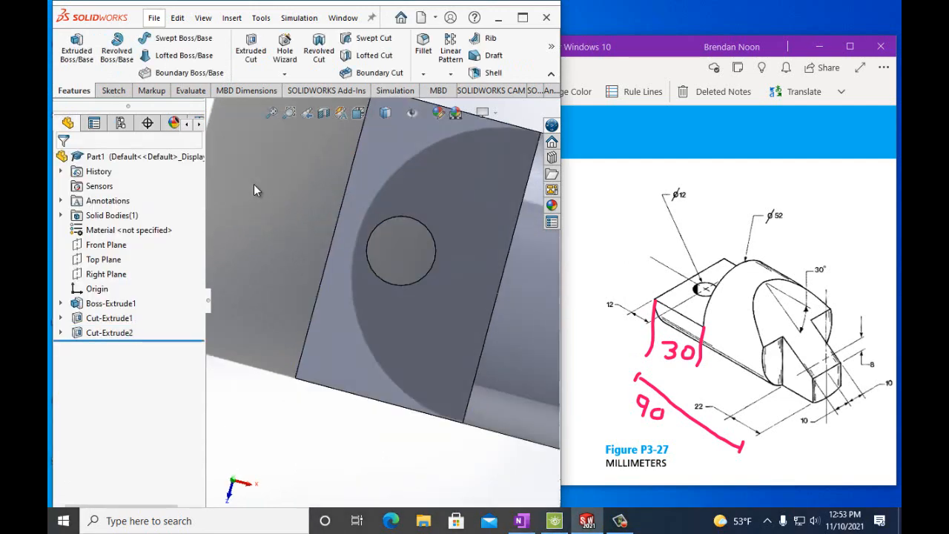
# - Examine the new hole from below and above to check that it passes through the half-round step
pyautogui.press('Up')
pyautogui.press('Up')
pyautogui.press('Up')
pyautogui.press('Up')
pyautogui.press('Up')
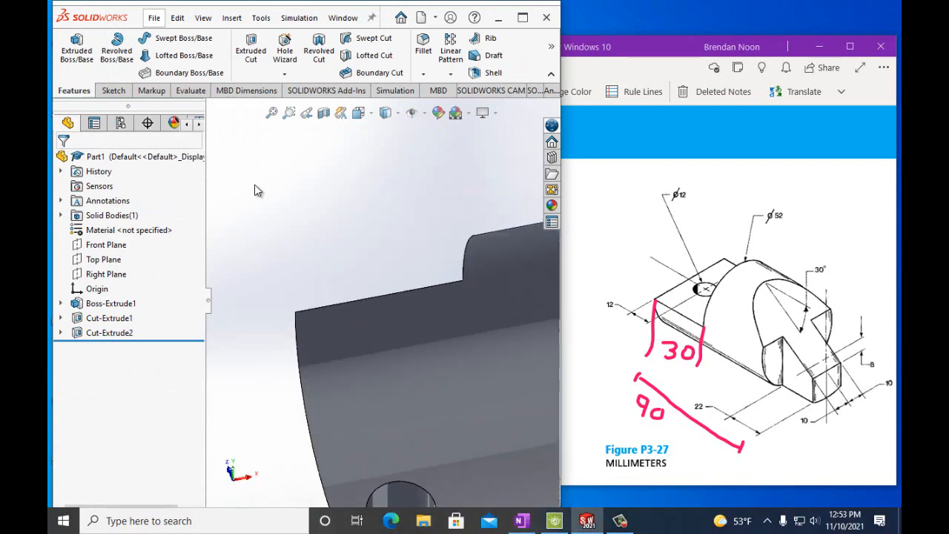
pyautogui.press('Down')
pyautogui.press('Down')
pyautogui.press('Down')
pyautogui.press('Down')
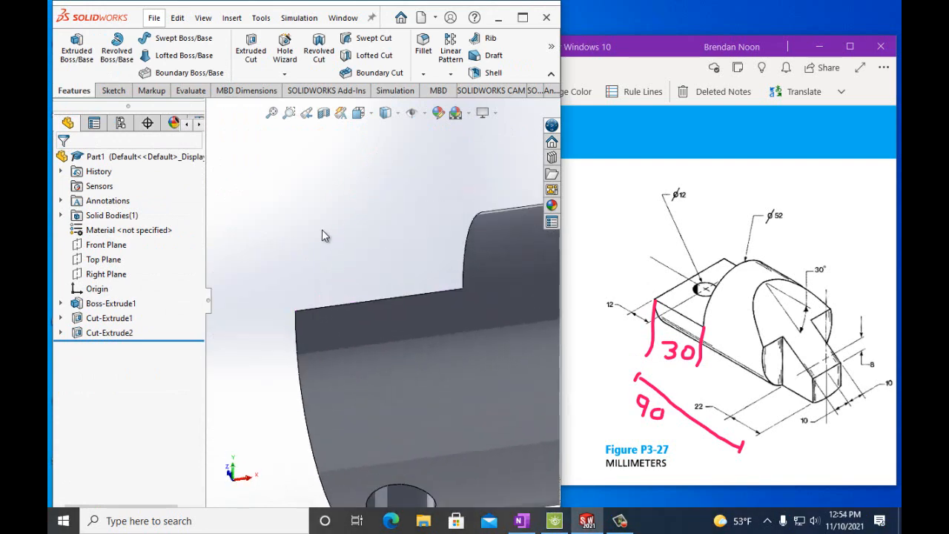
pyautogui.press('Down')
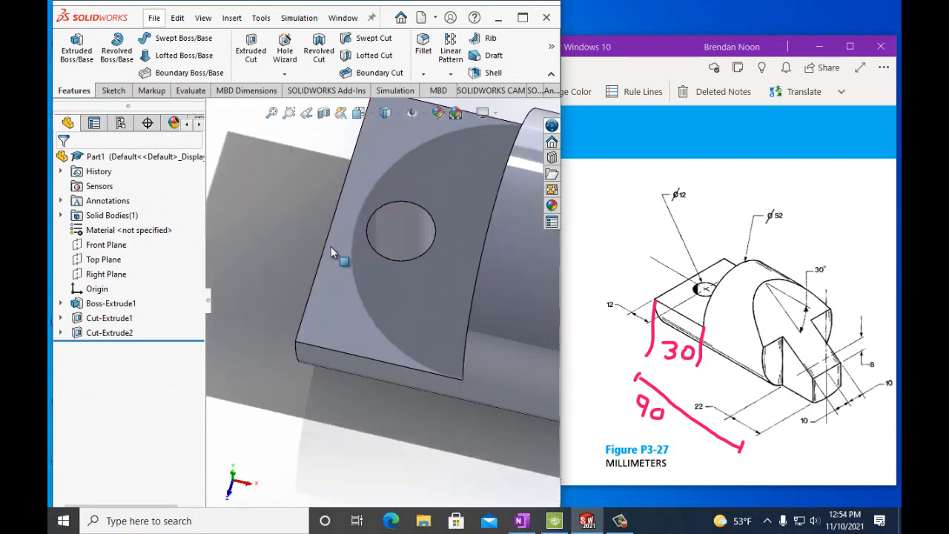
pyautogui.scroll(7, 428, 392)
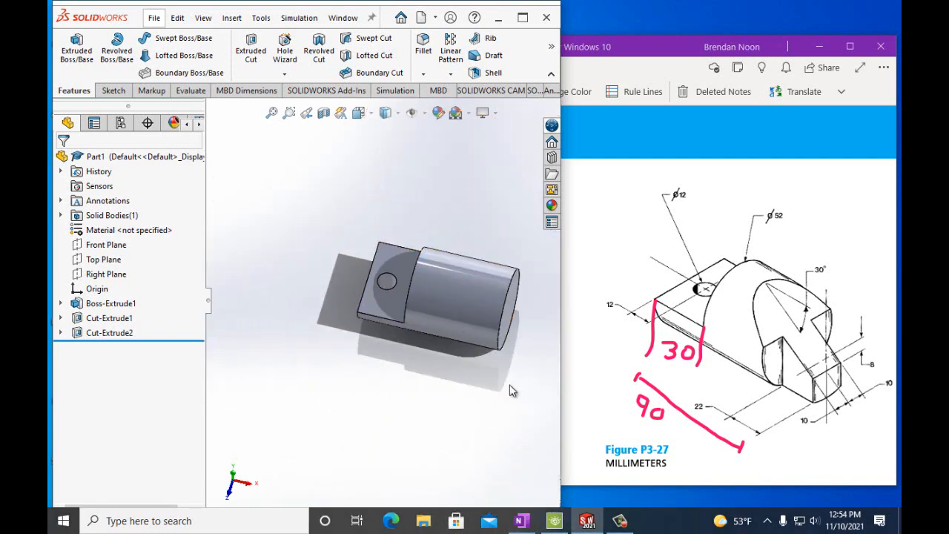
# - Start a sketch on the Top Plane with the part seen from above
pyautogui.click(369, 116)
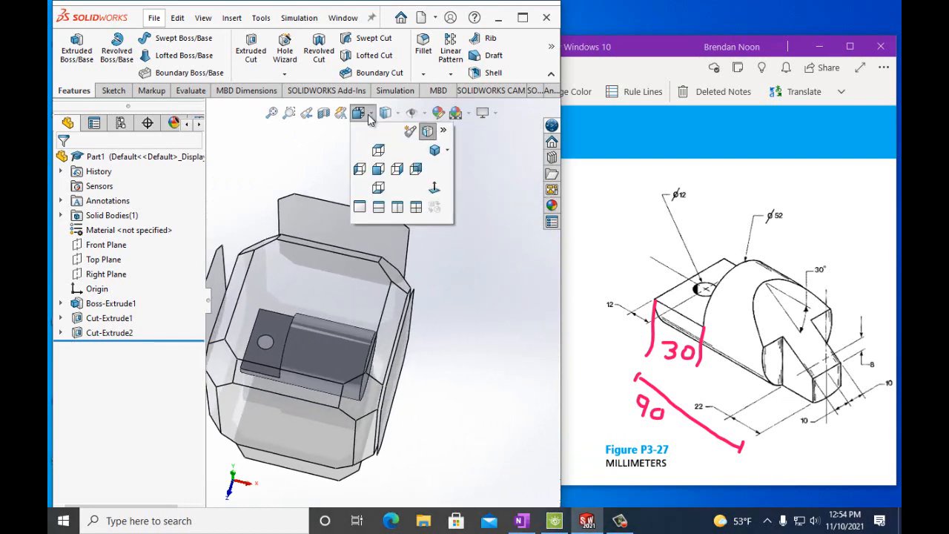
pyautogui.click(378, 152)
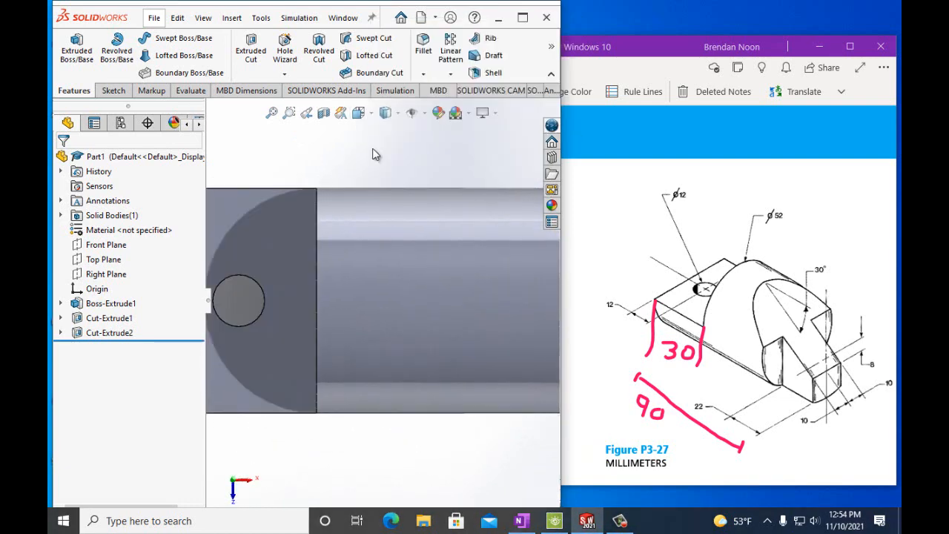
pyautogui.scroll(2, 399, 301)
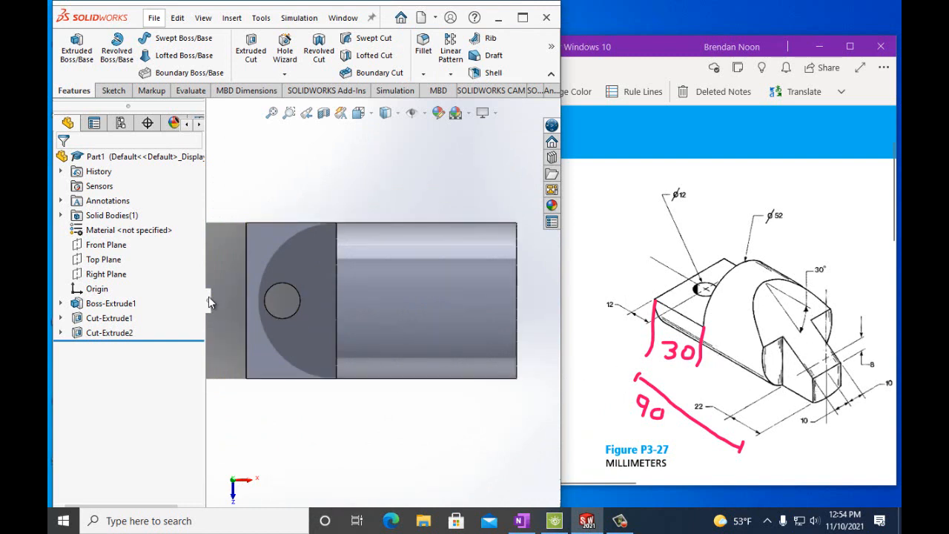
pyautogui.click(102, 259)
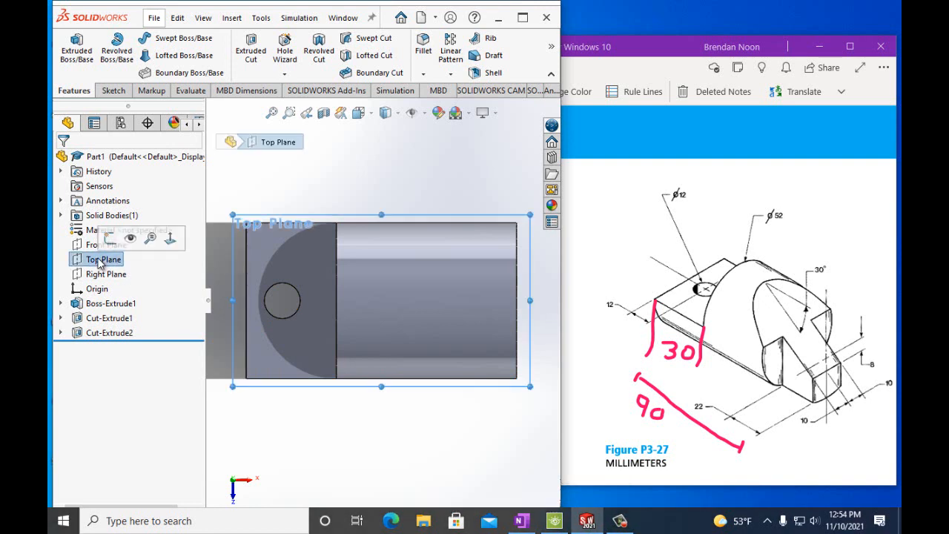
pyautogui.click(114, 91)
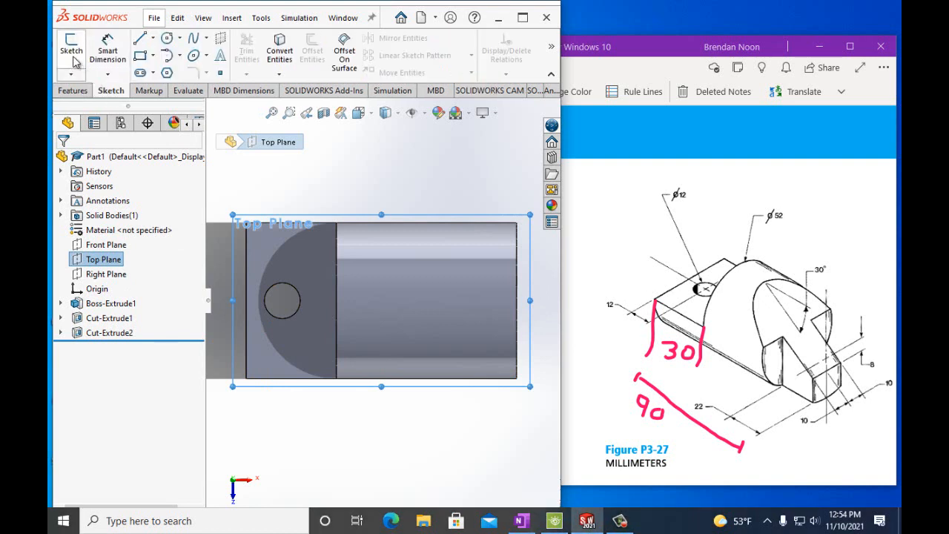
pyautogui.click(71, 46)
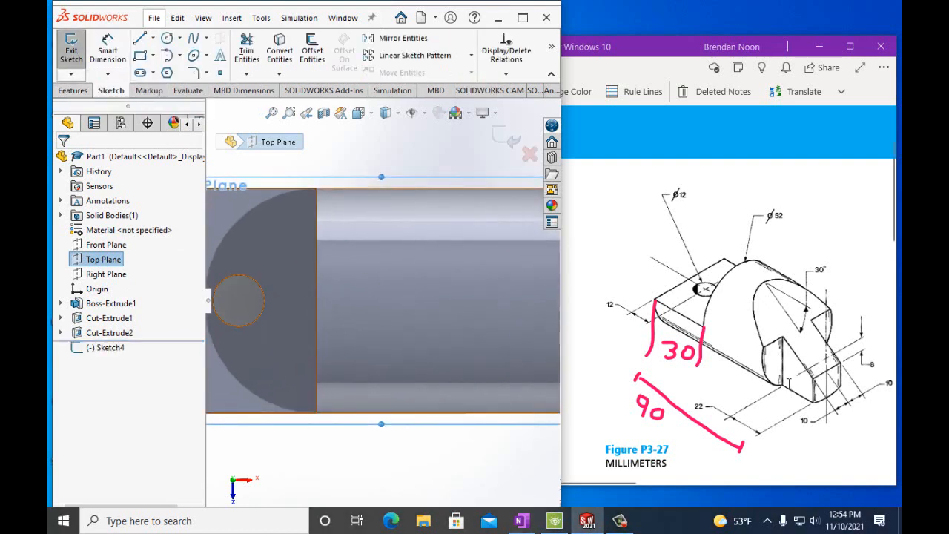
# - Sketch a corner rectangle about 26 mm long from the front corner of the cylinder's uncut end
pyautogui.scroll(3, 494, 355)
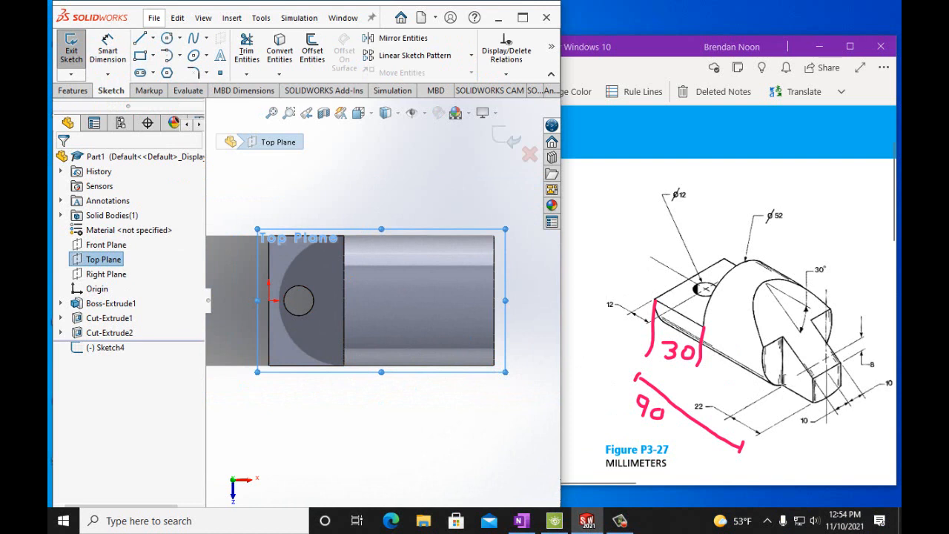
pyautogui.click(140, 58)
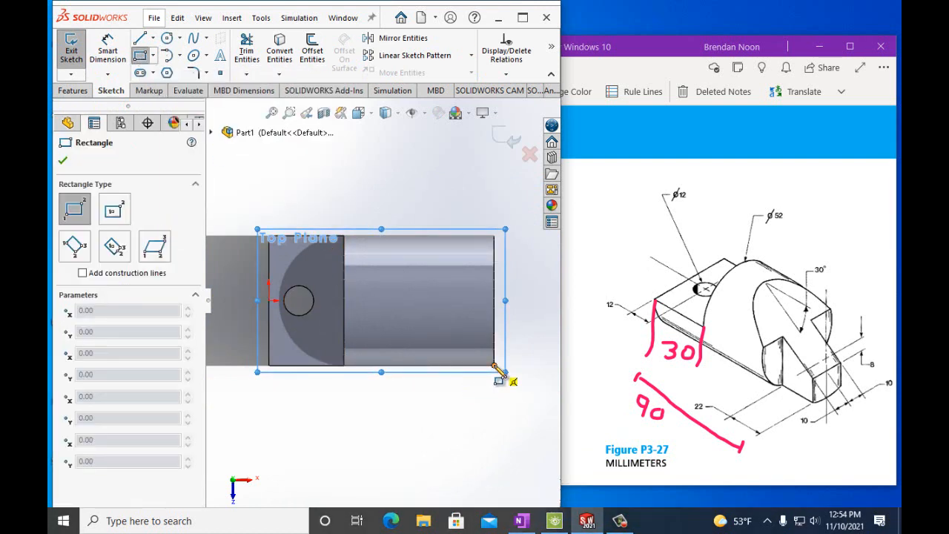
pyautogui.click(493, 364)
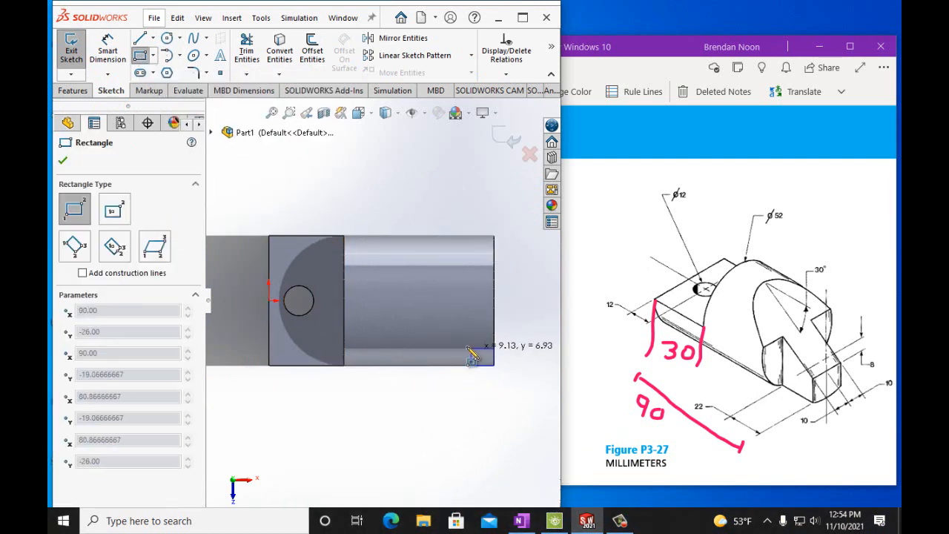
pyautogui.click(428, 332)
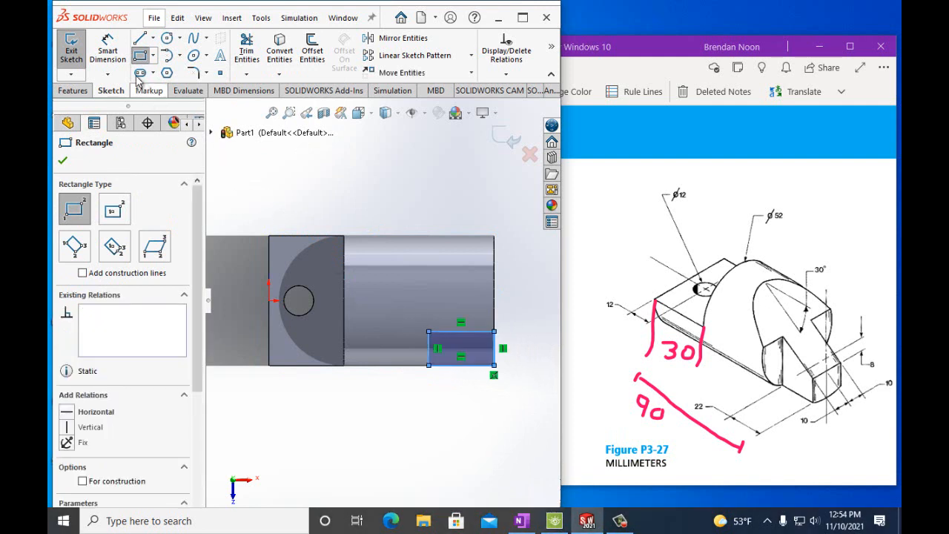
# - Set the rectangle's length along the cylinder to 22 mm
pyautogui.click(107, 52)
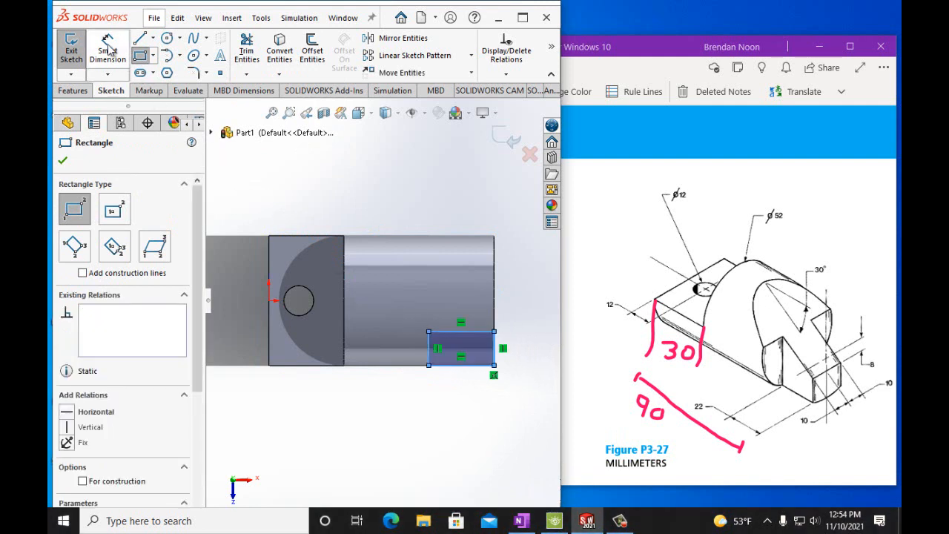
pyautogui.click(446, 367)
pyautogui.click(449, 412)
pyautogui.write('2')
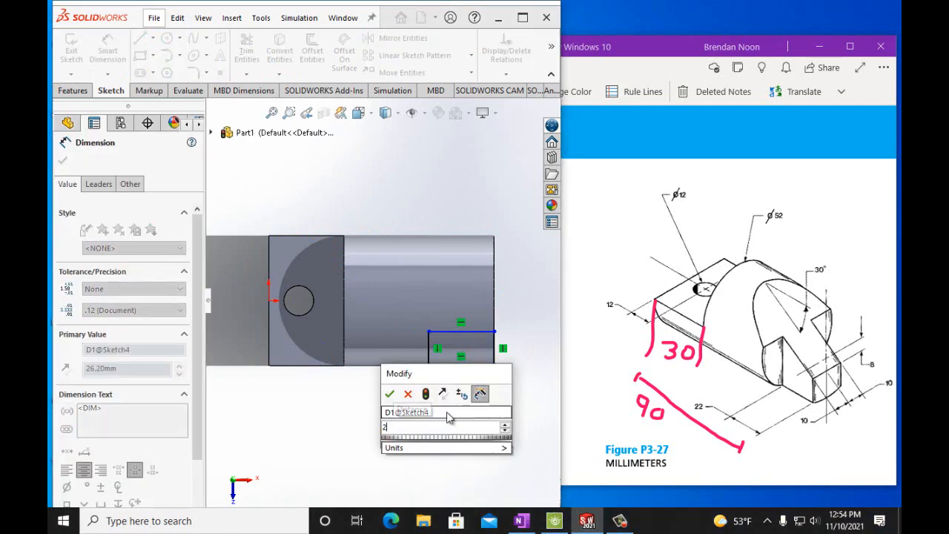
pyautogui.write('2mm')
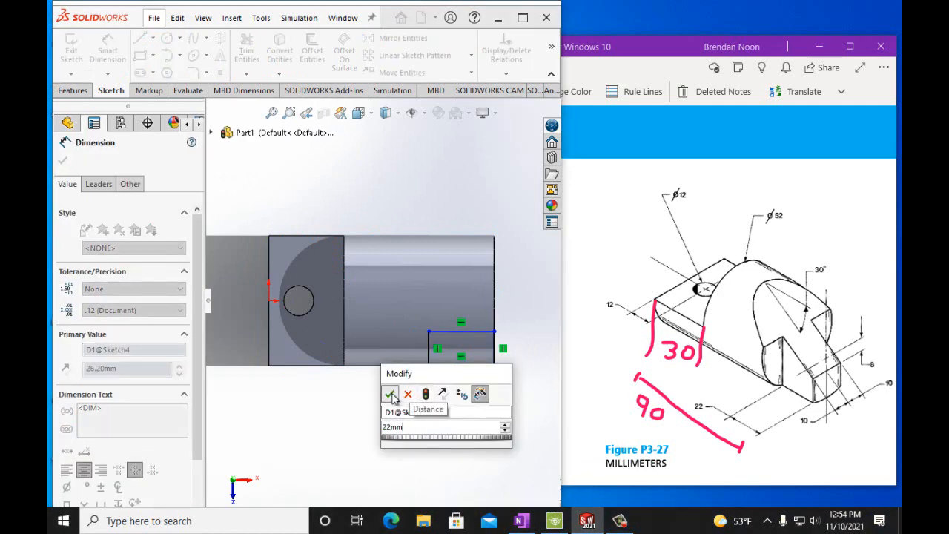
pyautogui.click(390, 394)
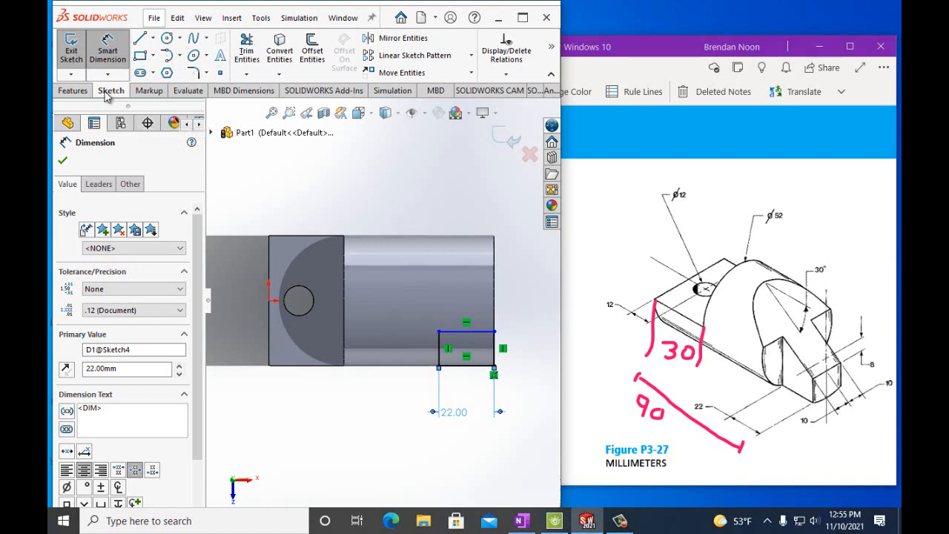
# - Sketch a second rectangle about 22 by 12 mm from the uncut end's opposite corner, level with the first rectangle's inner end
pyautogui.click(141, 57)
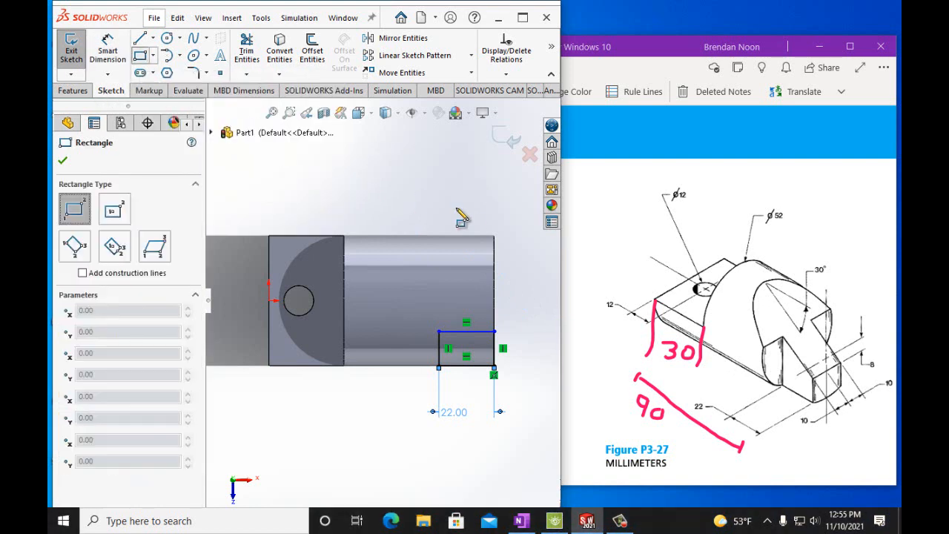
pyautogui.click(494, 236)
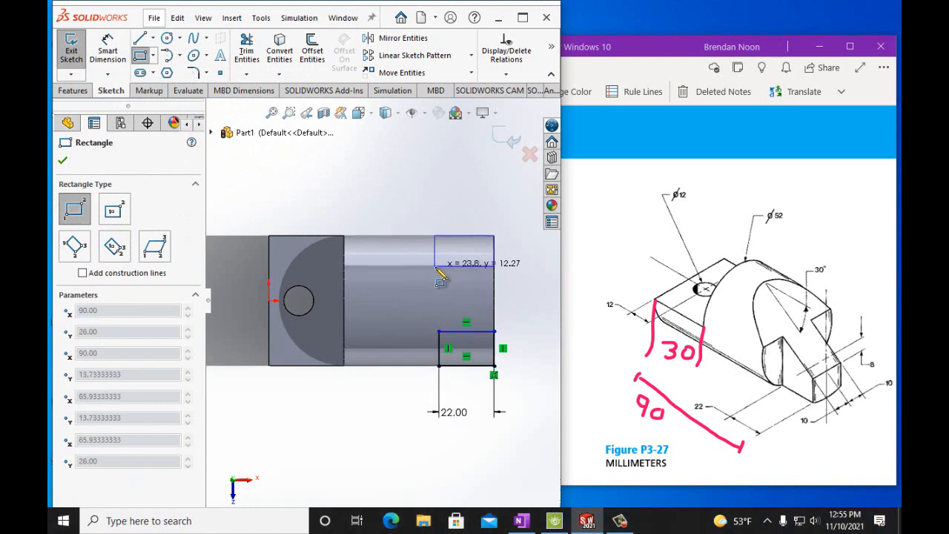
pyautogui.click(438, 266)
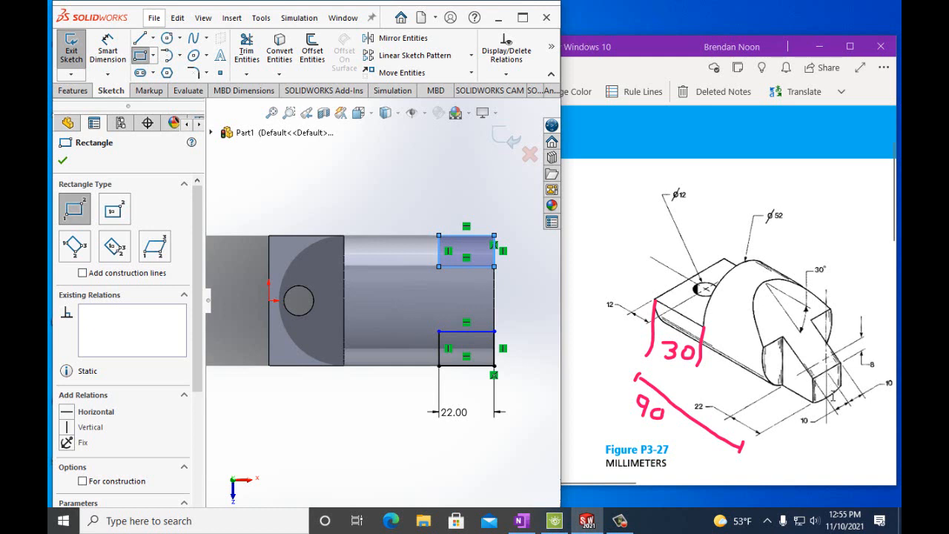
# - Set the distance between the two rectangles' facing inner edges to 20 mm
pyautogui.click(108, 52)
pyautogui.click(455, 265)
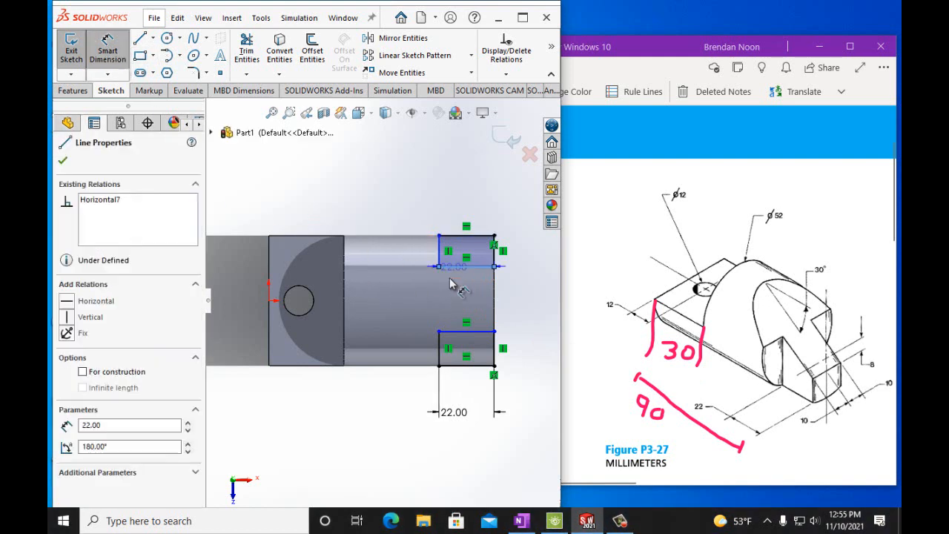
pyautogui.click(452, 331)
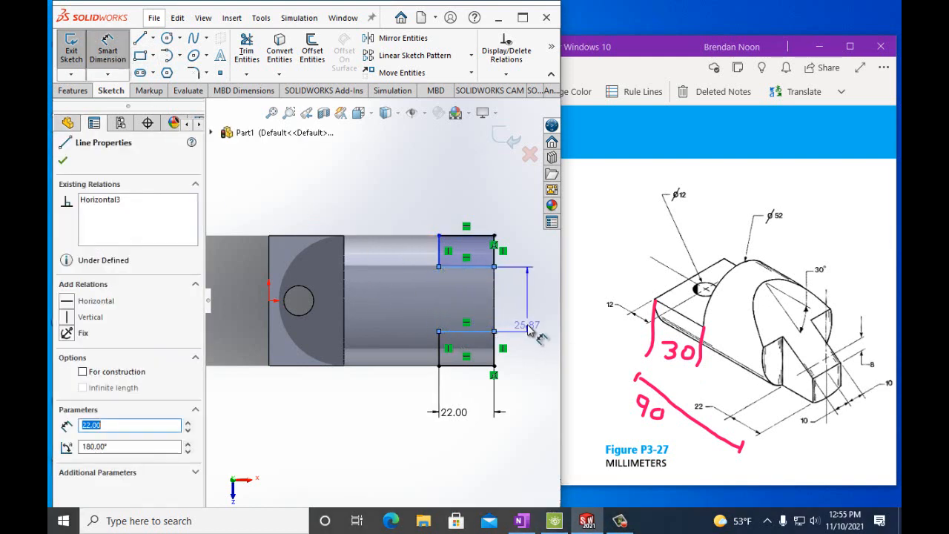
pyautogui.click(529, 328)
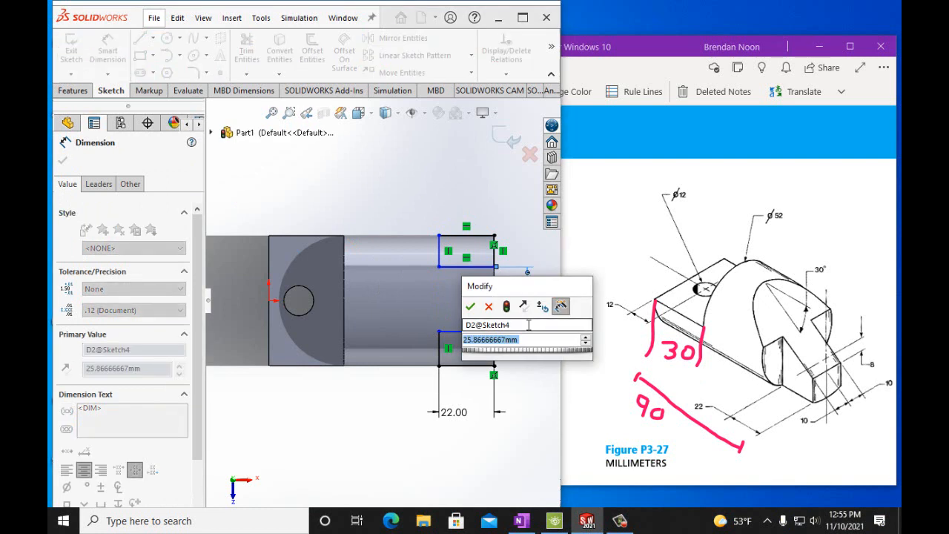
pyautogui.write('20mm')
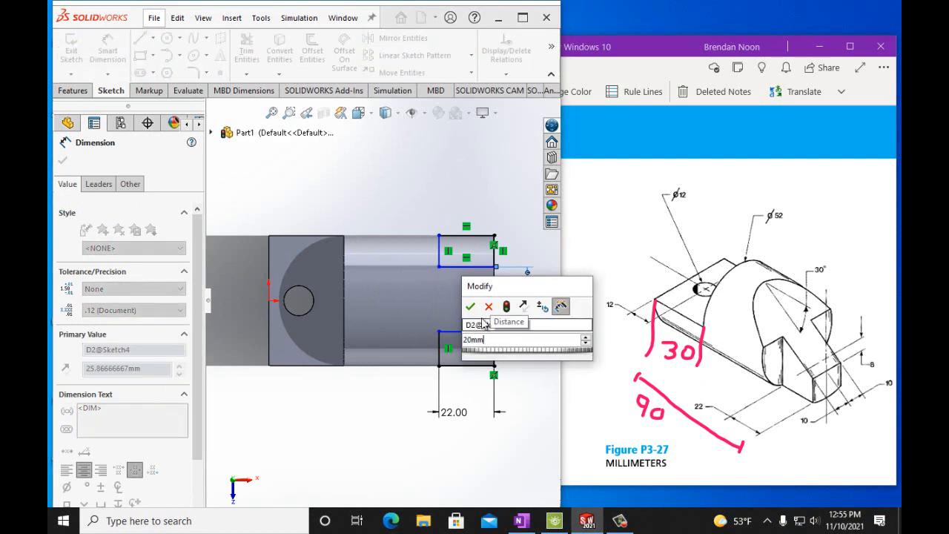
pyautogui.click(470, 306)
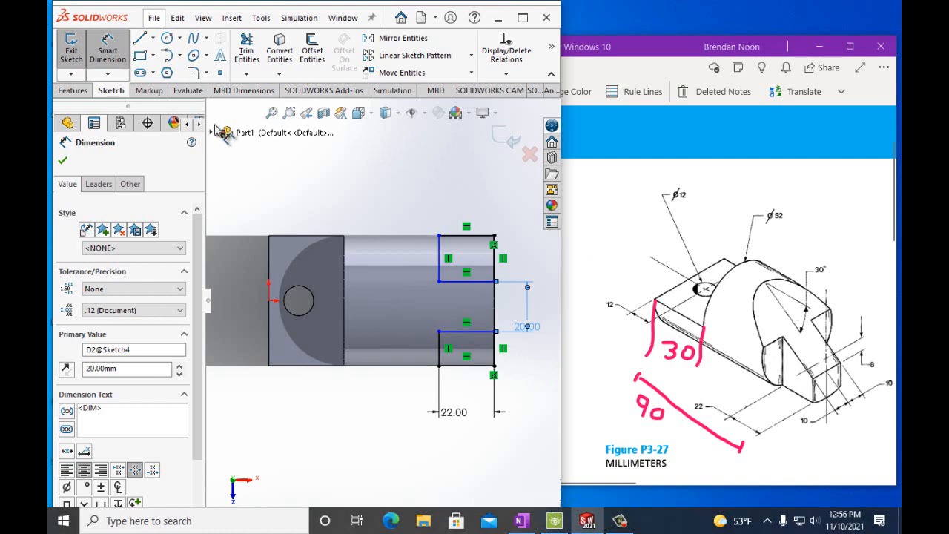
pyautogui.click(63, 160)
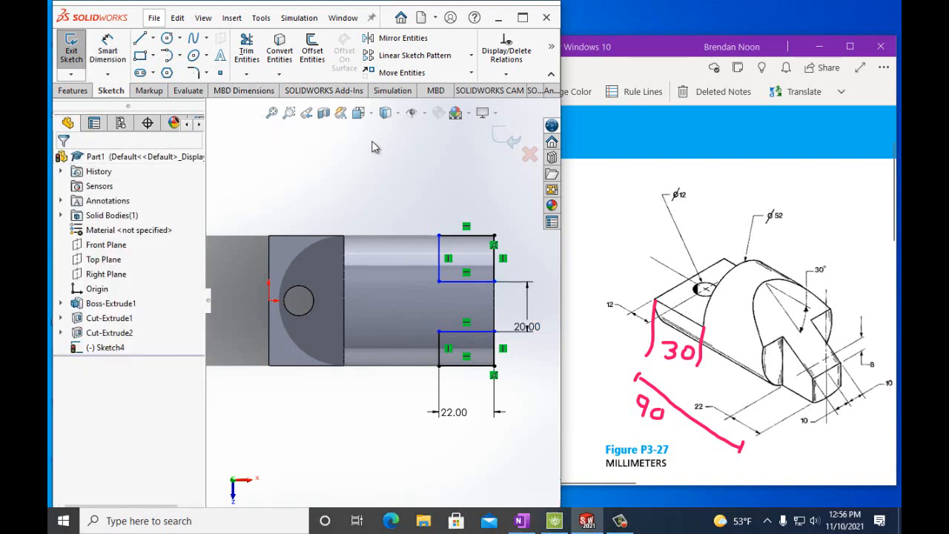
# - Draw a 52 mm construction centerline straight across the cylinder, just inward of the two rectangles
pyautogui.click(507, 77)
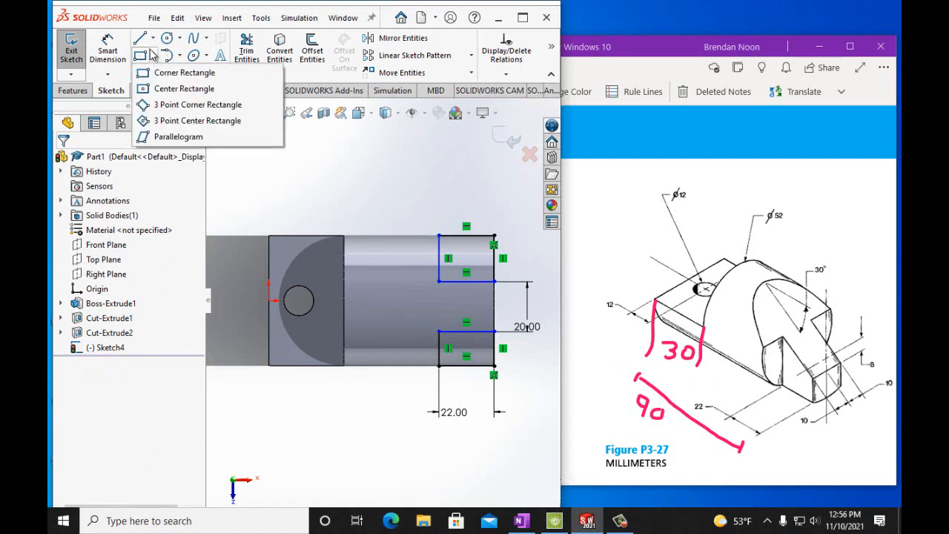
pyautogui.moveTo(153, 40)
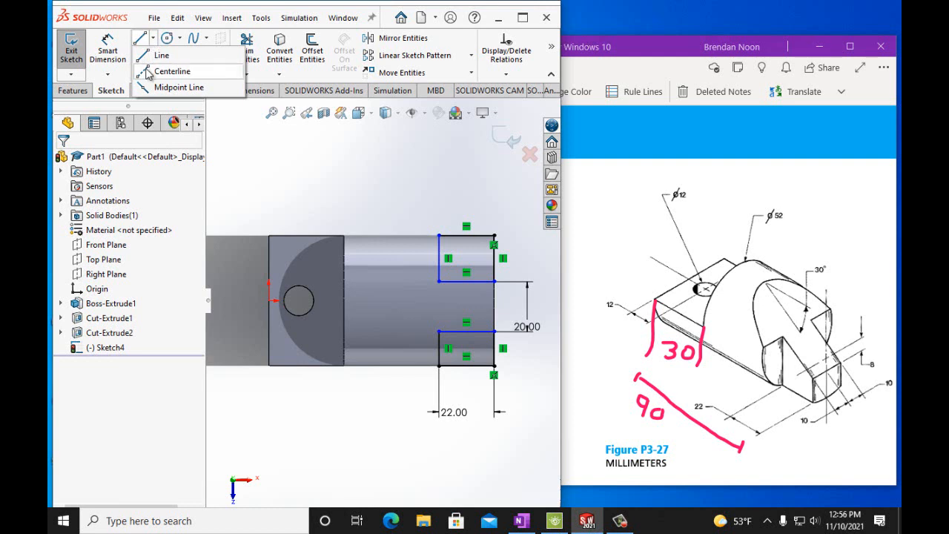
pyautogui.click(157, 71)
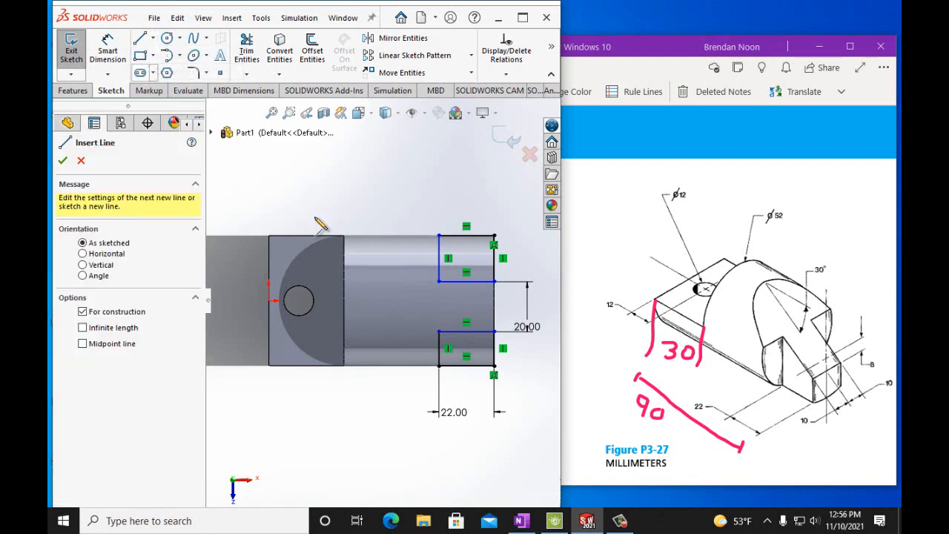
pyautogui.click(418, 236)
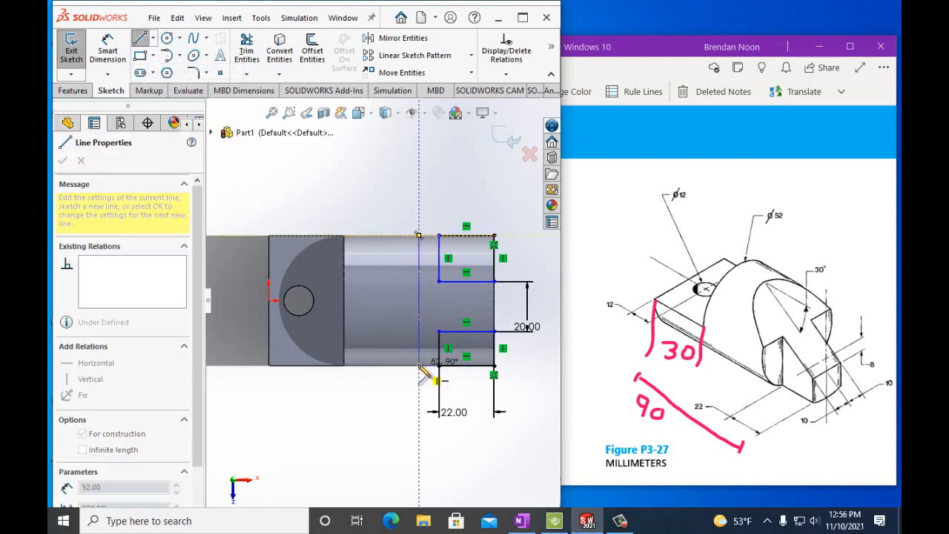
pyautogui.doubleClick(418, 365)
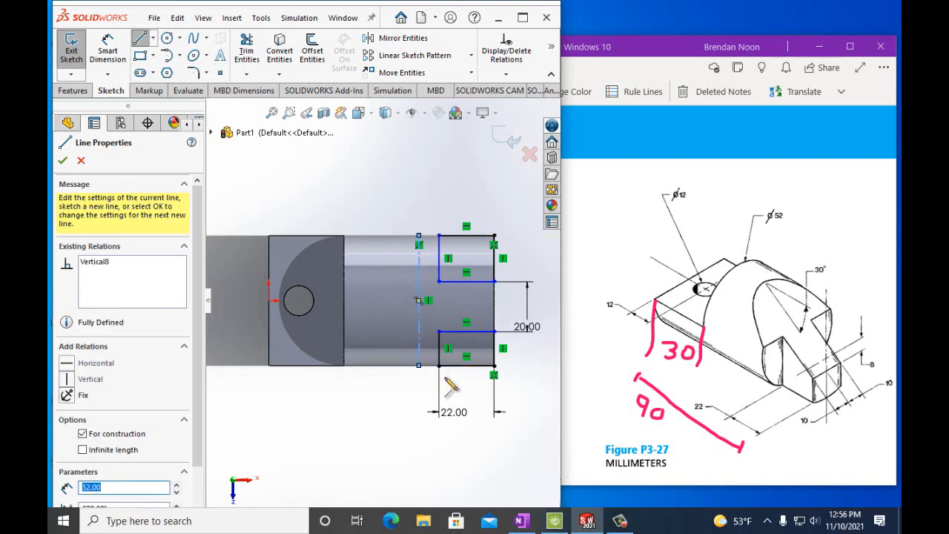
# - Dimension the length of the centerline that crosses the cylinder, keeping its value
pyautogui.click(100, 52)
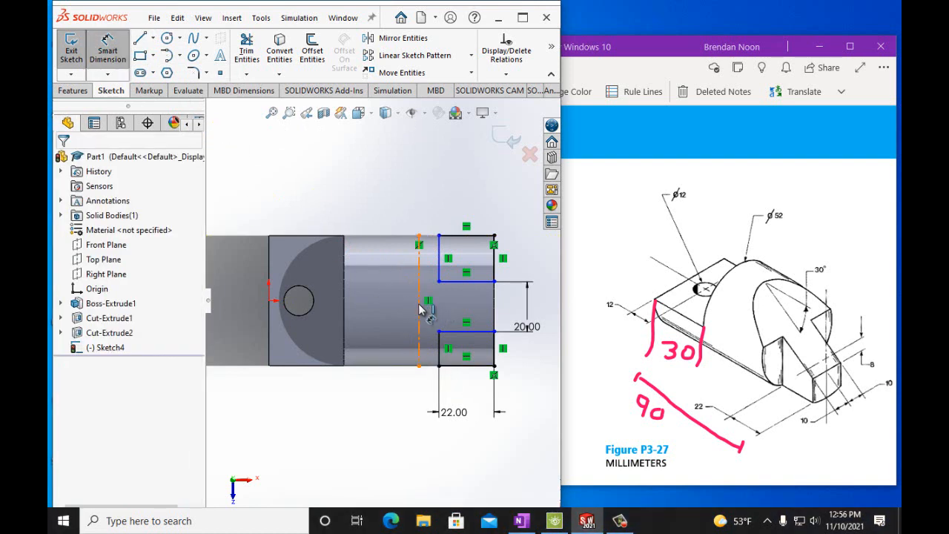
pyautogui.click(420, 306)
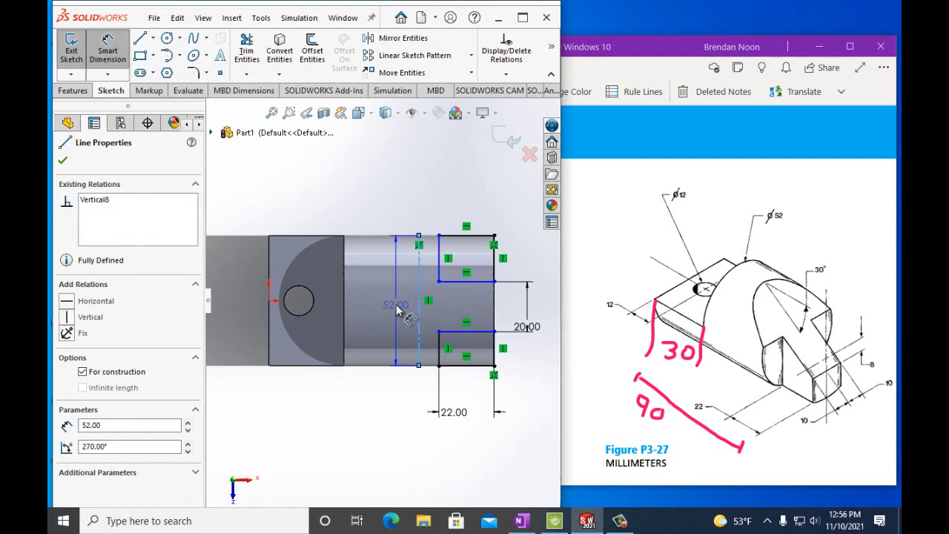
pyautogui.click(398, 312)
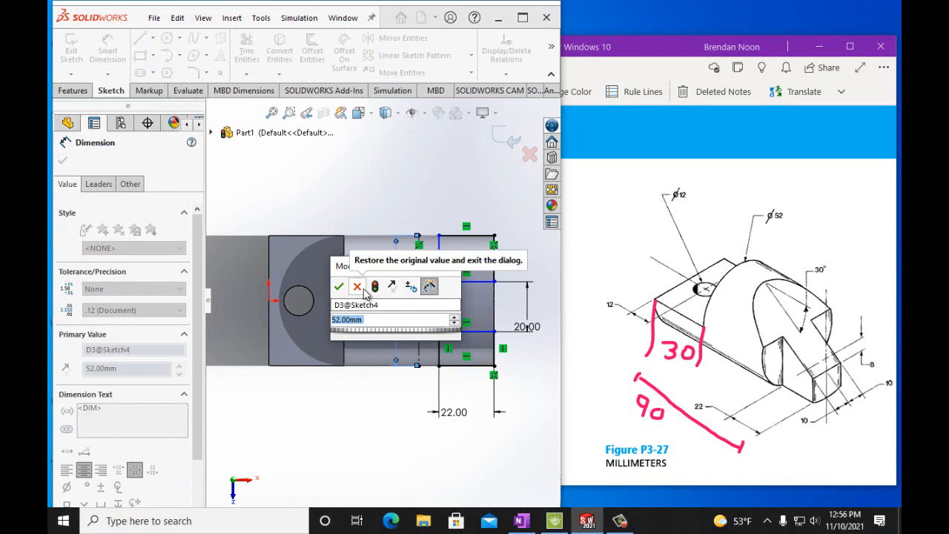
pyautogui.click(360, 289)
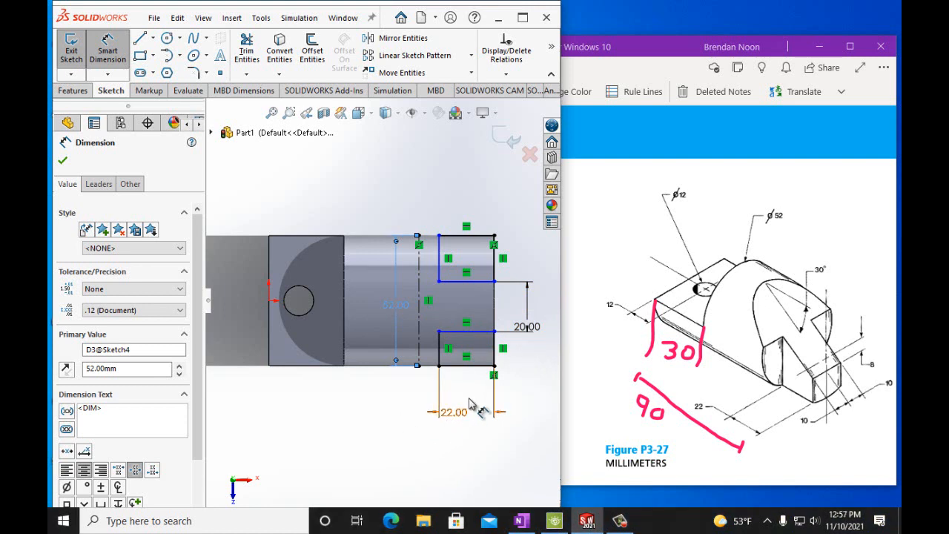
# - Set the front rectangle's width across the cylinder to 16 mm and finish dimensioning
pyautogui.click(480, 366)
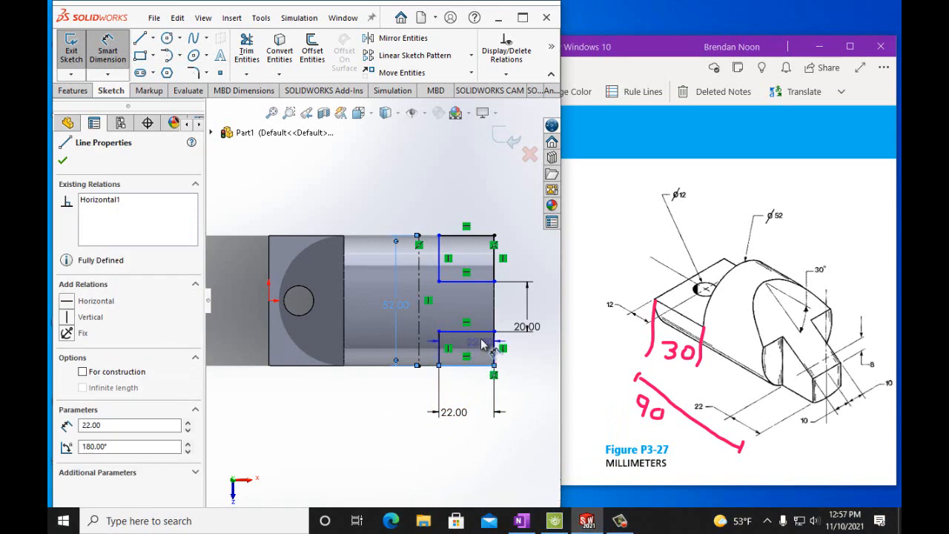
pyautogui.click(480, 334)
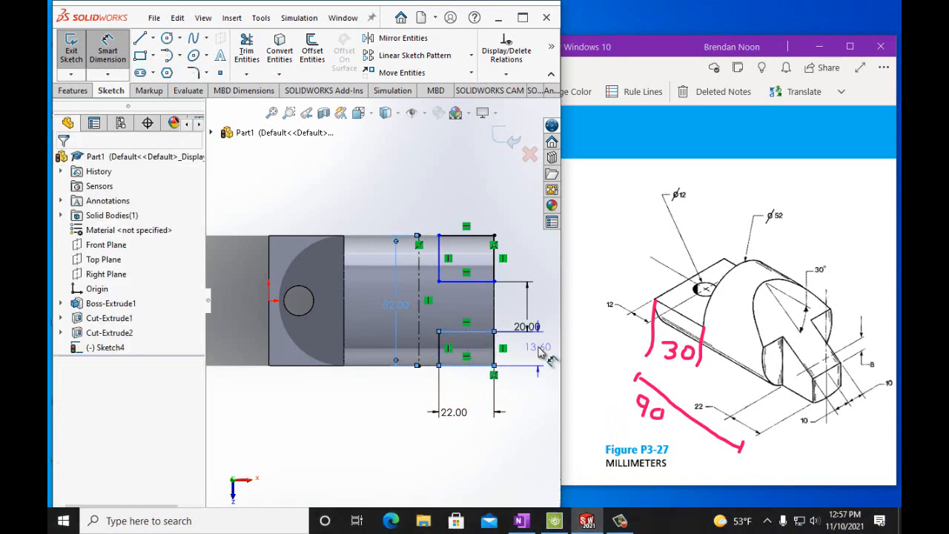
pyautogui.click(547, 350)
pyautogui.write('16mm')
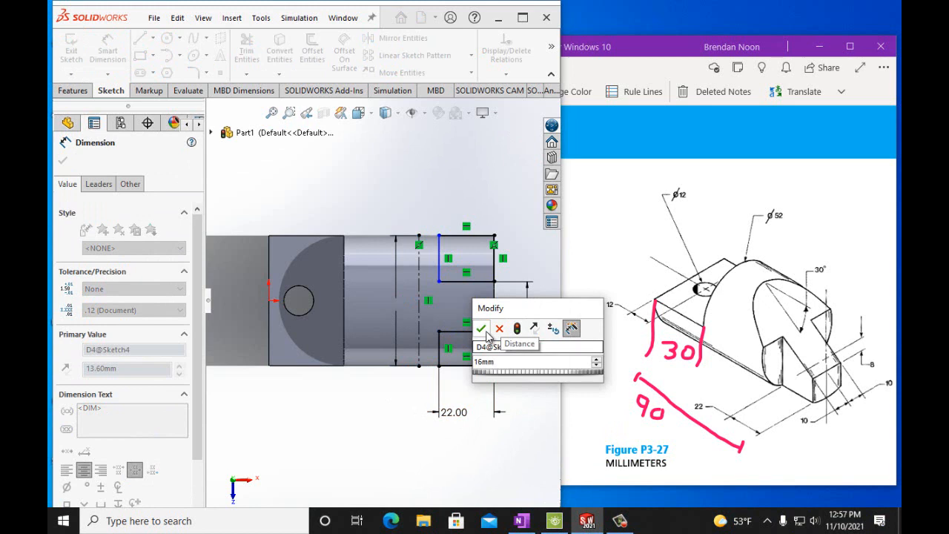
pyautogui.click(484, 330)
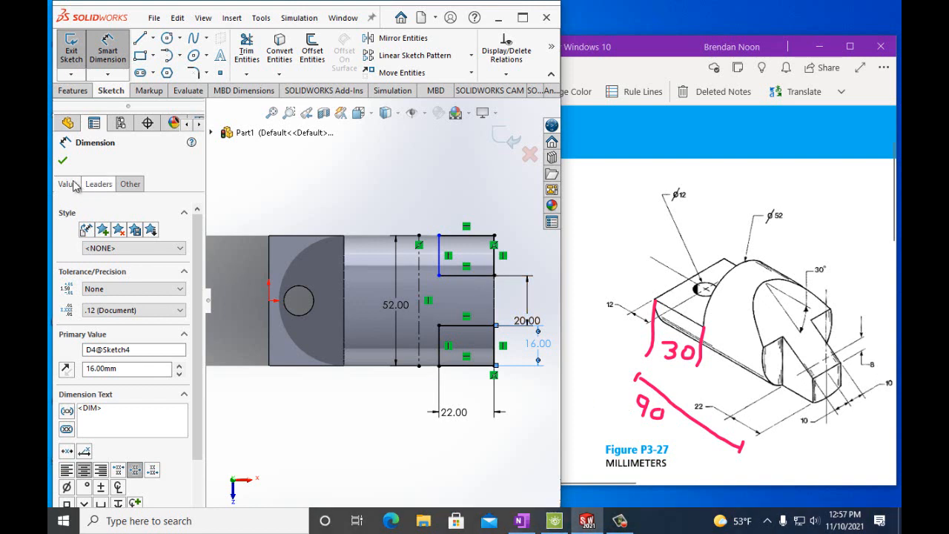
pyautogui.click(62, 160)
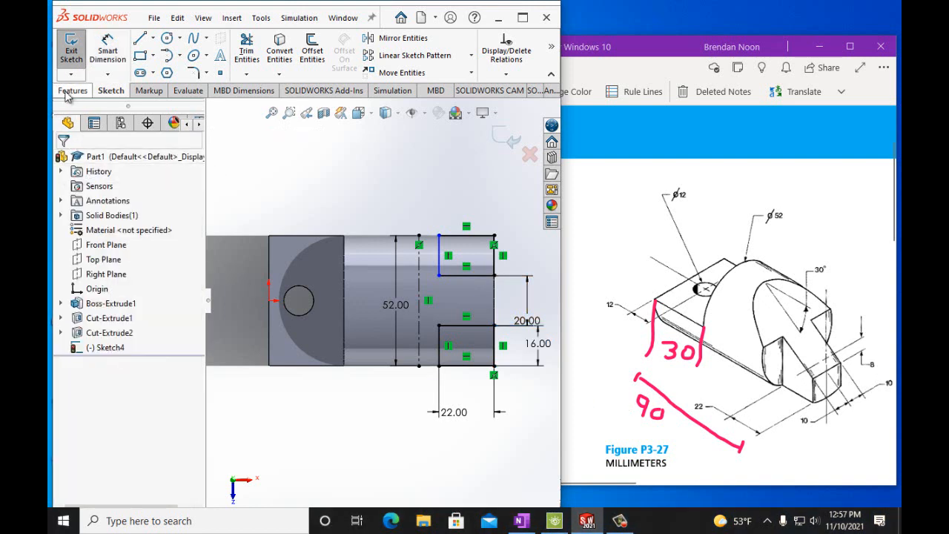
# - Cut both rectangles out of the cylinder's uncut end with an Extruded Cut set to Through All - Both
pyautogui.click(72, 90)
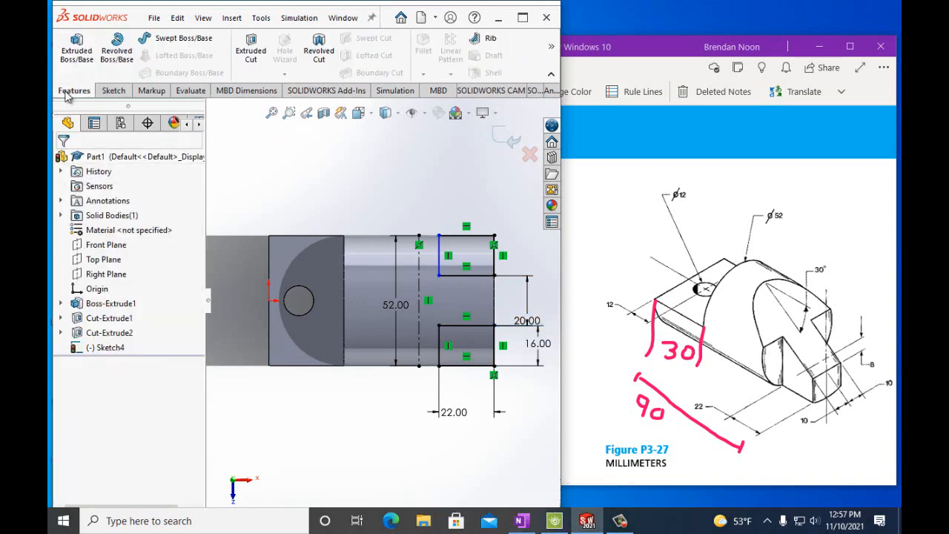
pyautogui.click(258, 69)
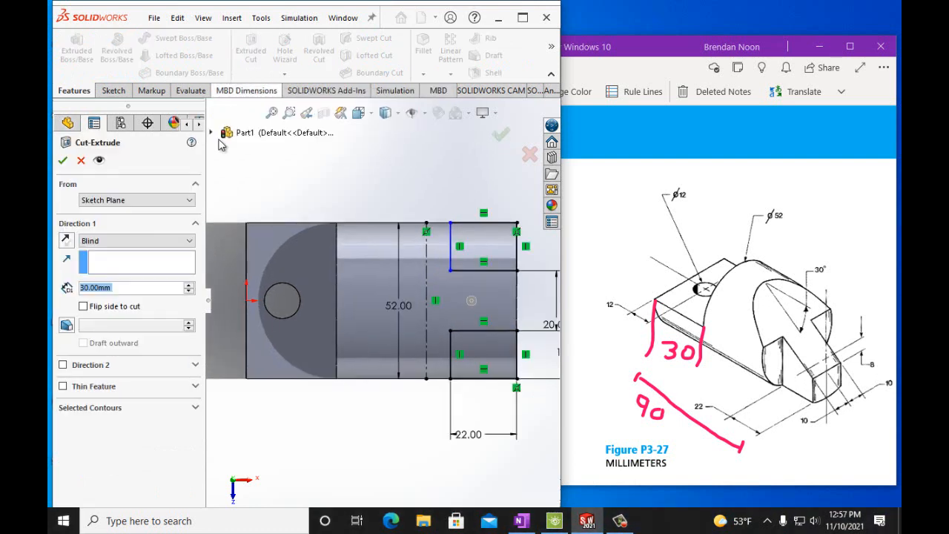
pyautogui.click(184, 242)
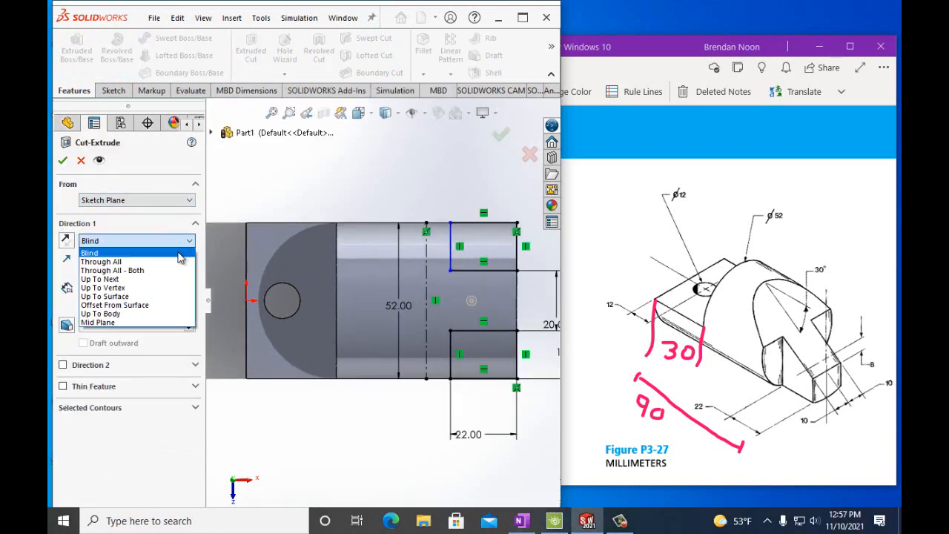
pyautogui.click(175, 271)
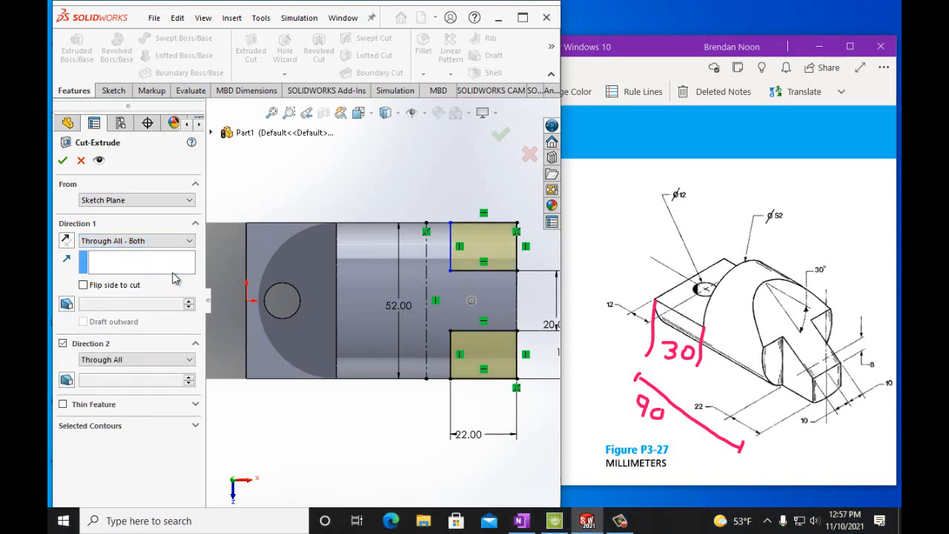
pyautogui.click(62, 160)
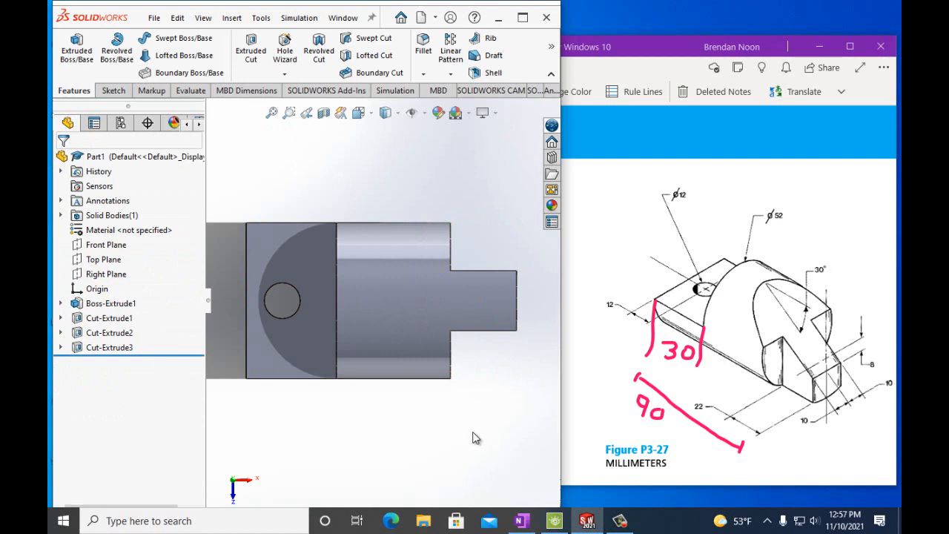
# - Start a sketch on the Front Plane with the part seen from the front
pyautogui.hotkey('ctrl', '1')
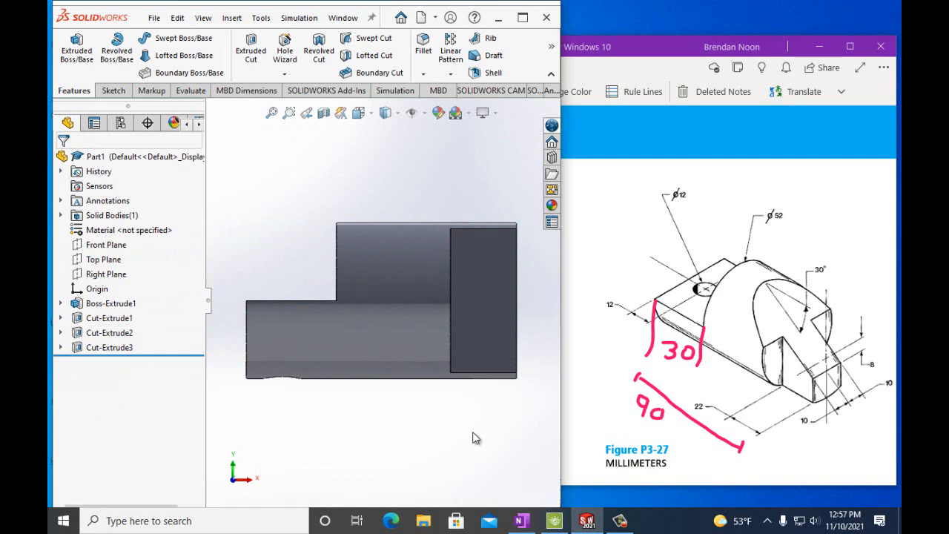
pyautogui.hotkey('ctrl', '5')
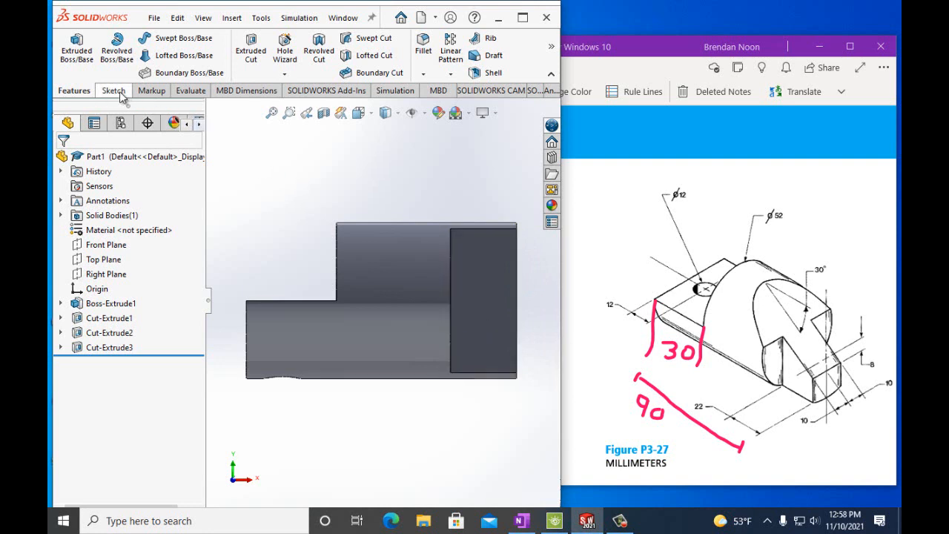
pyautogui.click(106, 245)
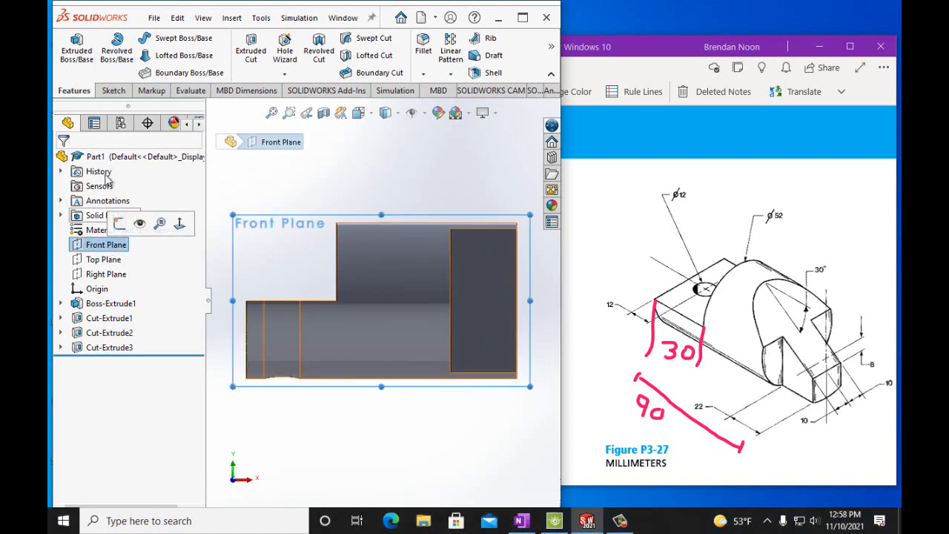
pyautogui.click(113, 93)
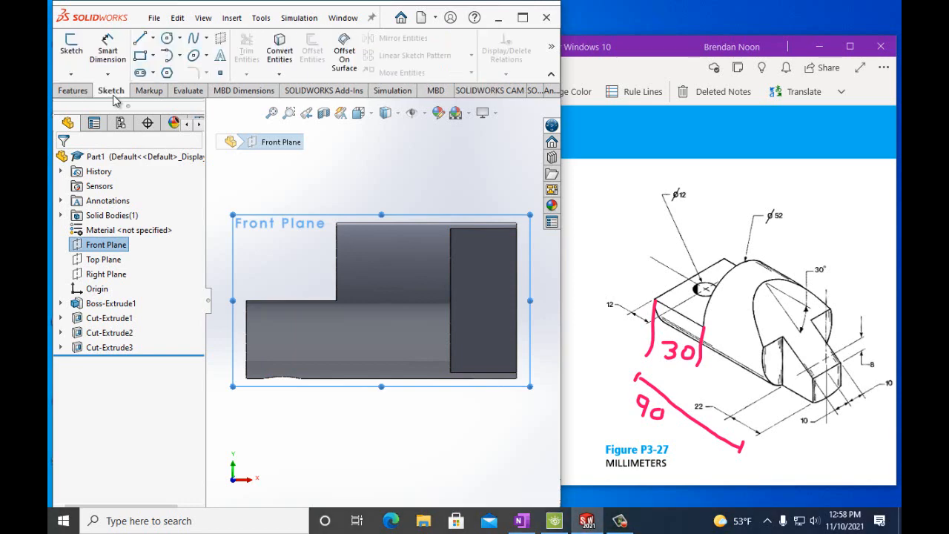
pyautogui.click(71, 45)
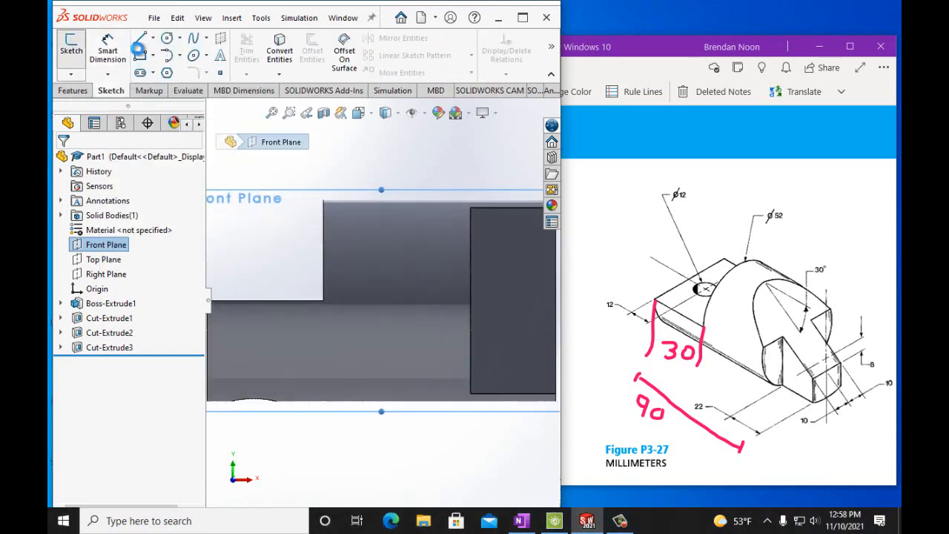
# - Sketch a slanted line about 49 mm long from the cylinder's upper edge down to the notched end, just below the axis
pyautogui.click(139, 39)
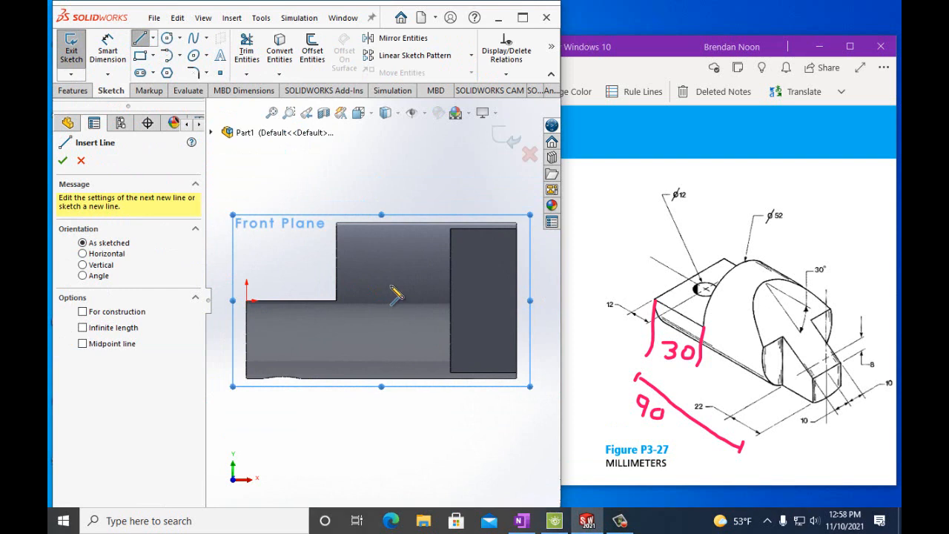
pyautogui.click(404, 222)
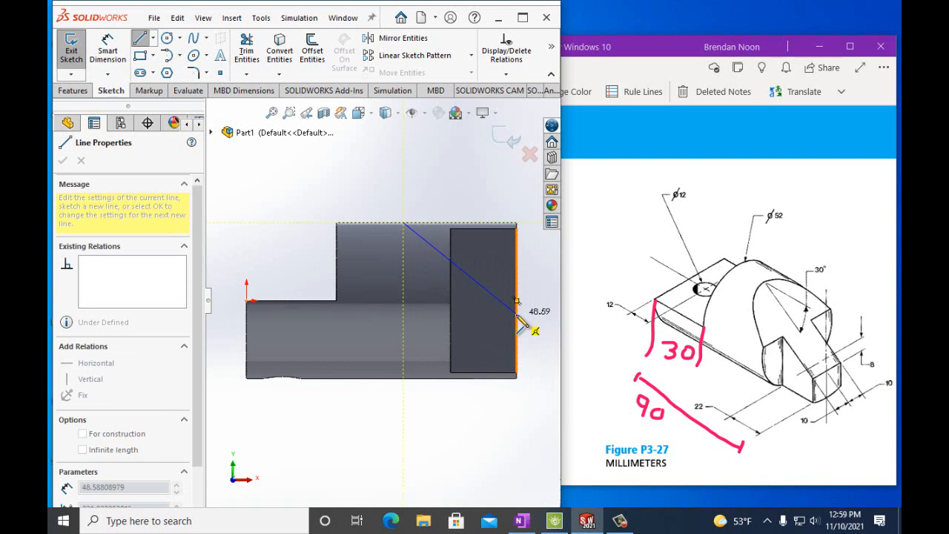
pyautogui.doubleClick(516, 314)
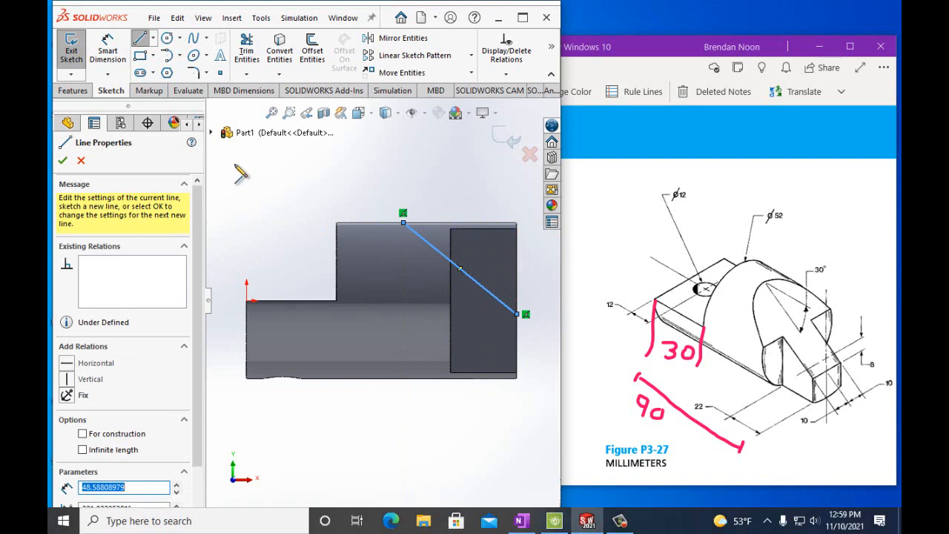
# - Dimension the slanted line's lower endpoint 8 mm below the cylinder's axis at the notched end
pyautogui.click(108, 52)
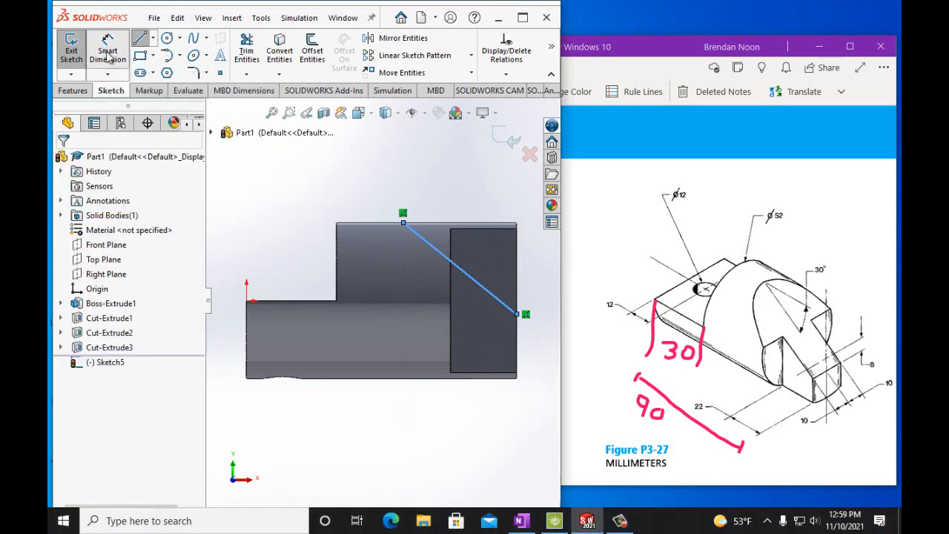
pyautogui.click(518, 315)
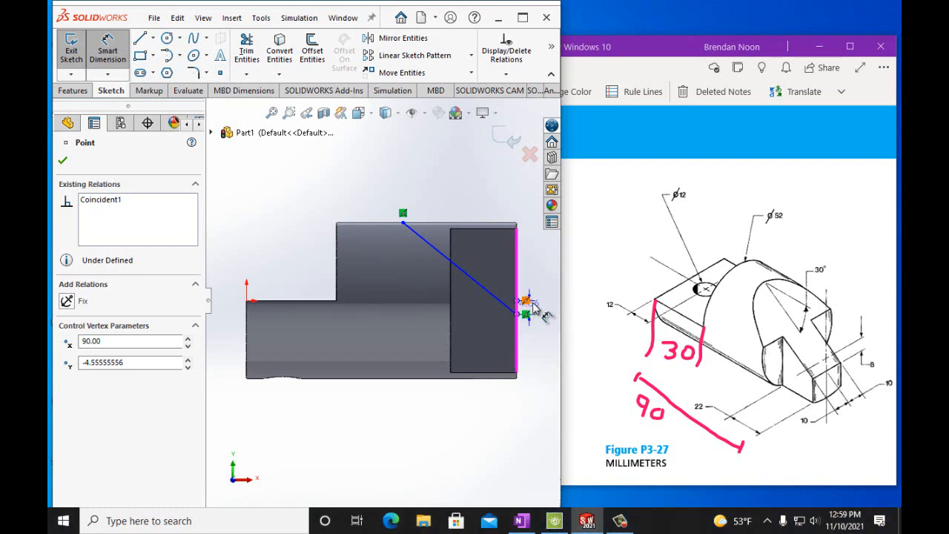
pyautogui.click(546, 307)
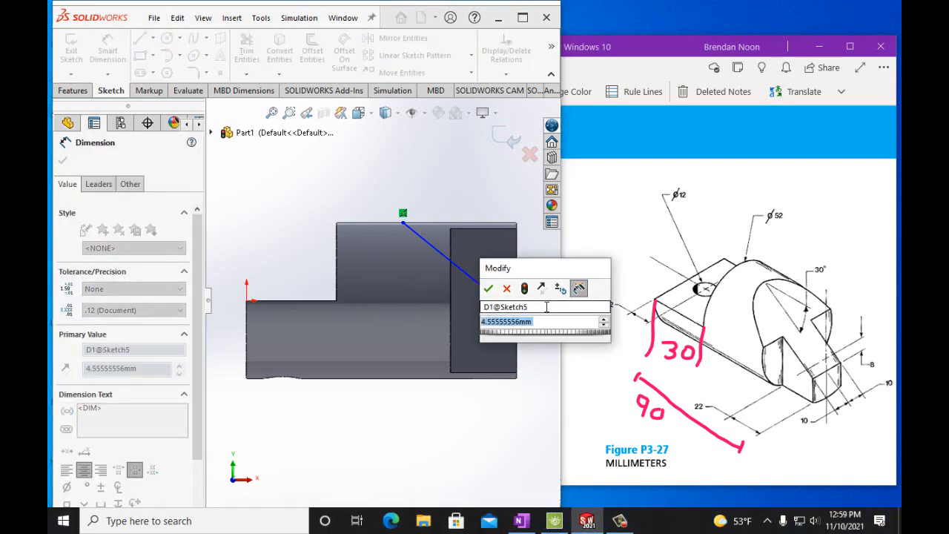
pyautogui.click(488, 288)
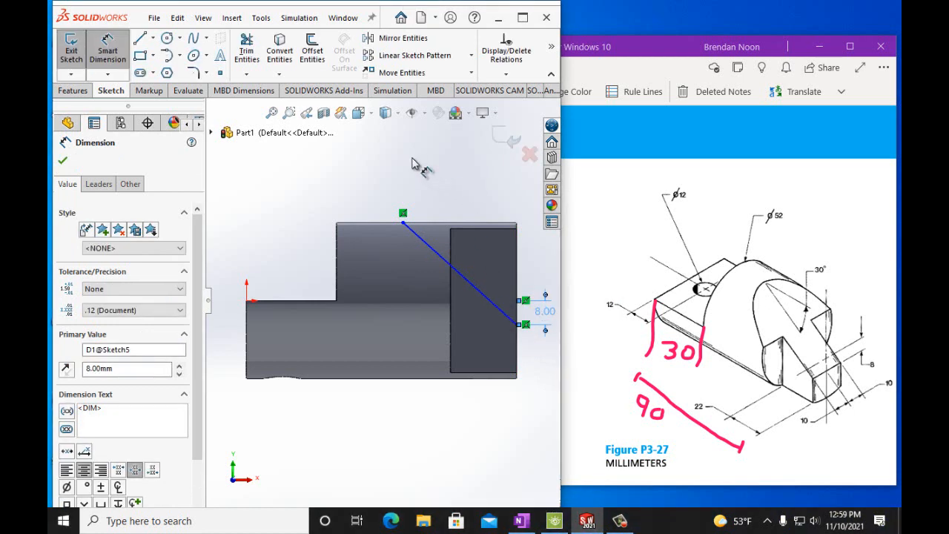
# - Close the slanted line into a triangle with a horizontal line along the upper edge and a vertical line down the notched end
pyautogui.click(140, 37)
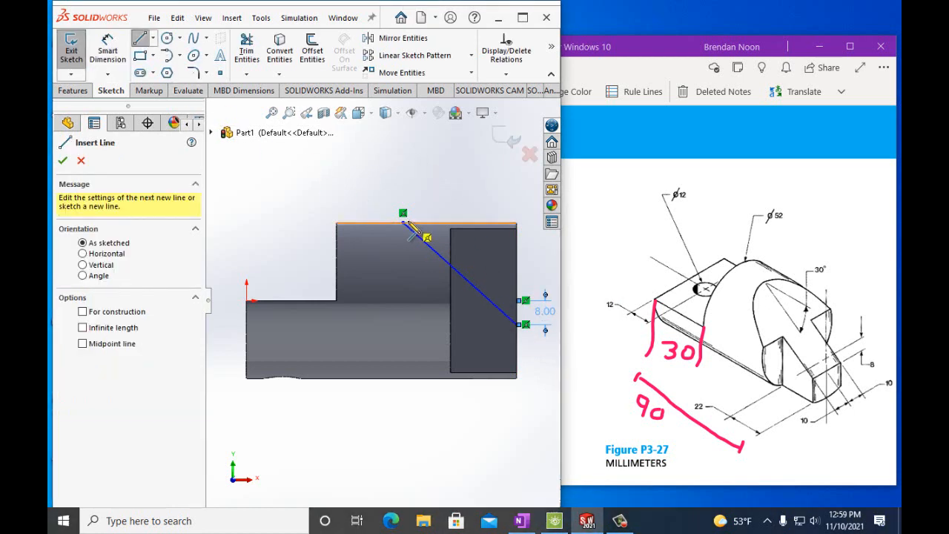
pyautogui.click(403, 222)
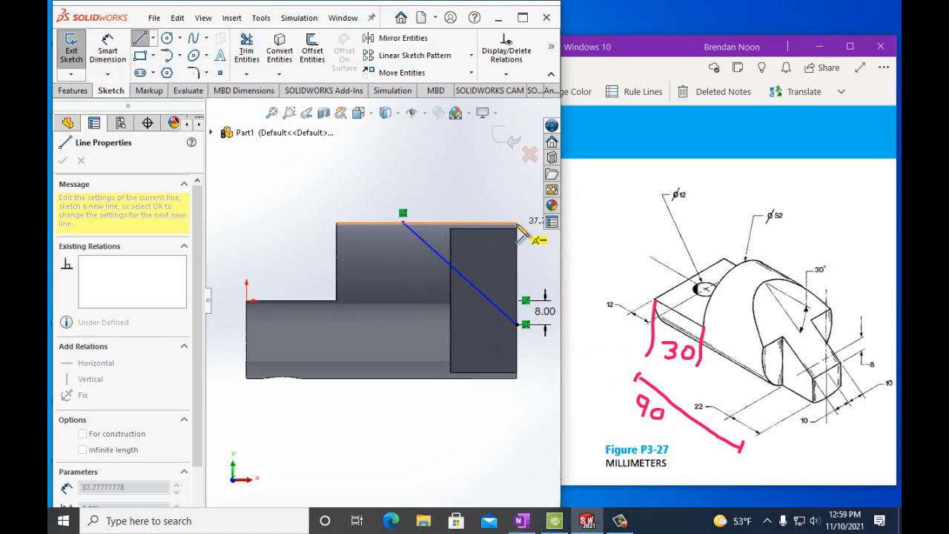
pyautogui.click(517, 223)
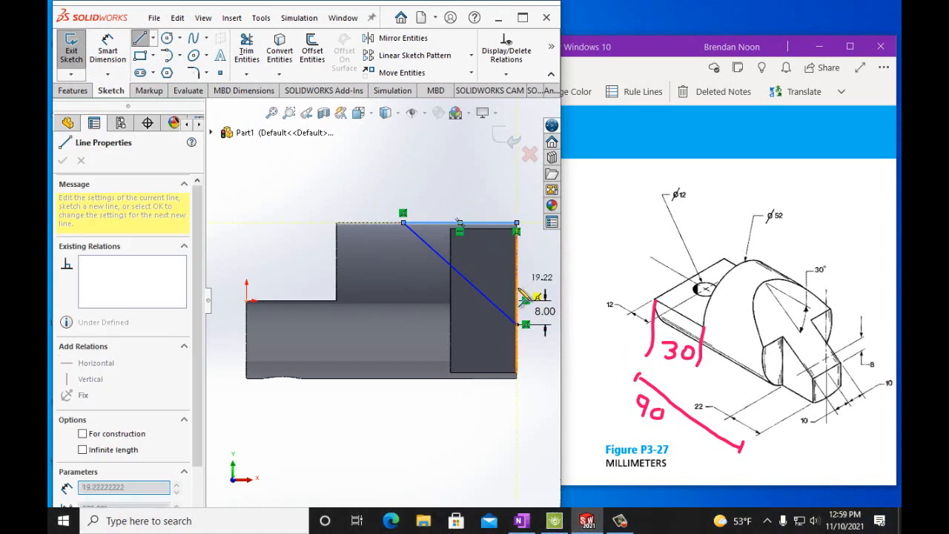
pyautogui.click(517, 323)
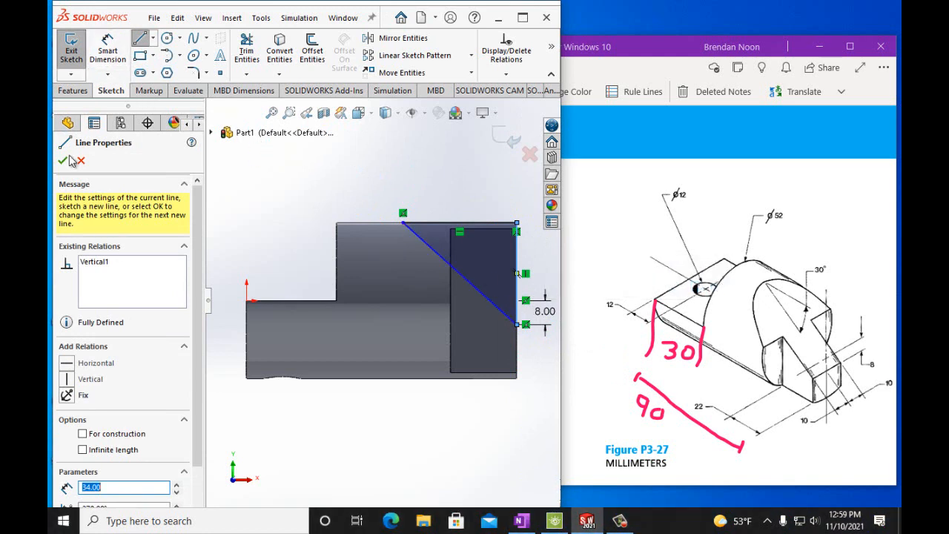
pyautogui.press('Escape')
pyautogui.press('Escape')
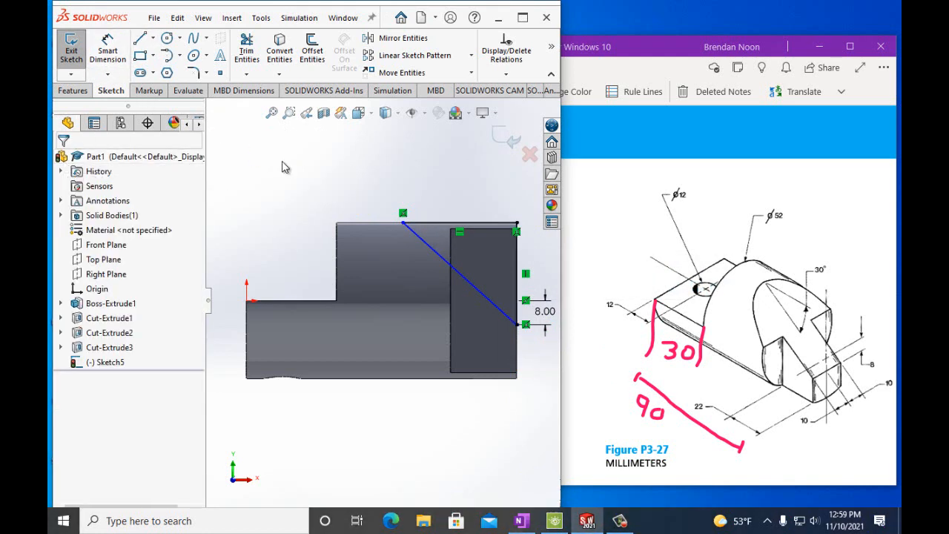
# - Dimension the angle between the triangle's horizontal and slanted lines as 30 degrees
pyautogui.click(107, 50)
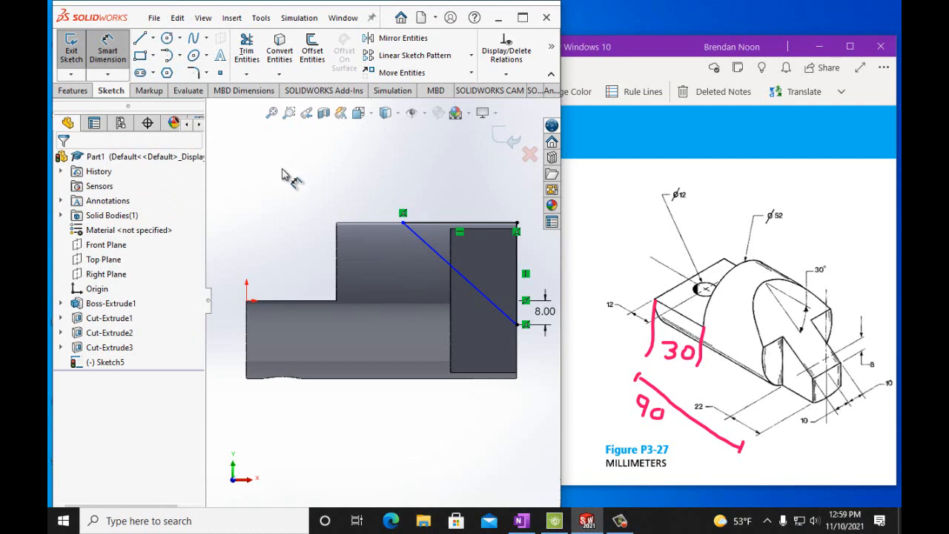
pyautogui.click(424, 223)
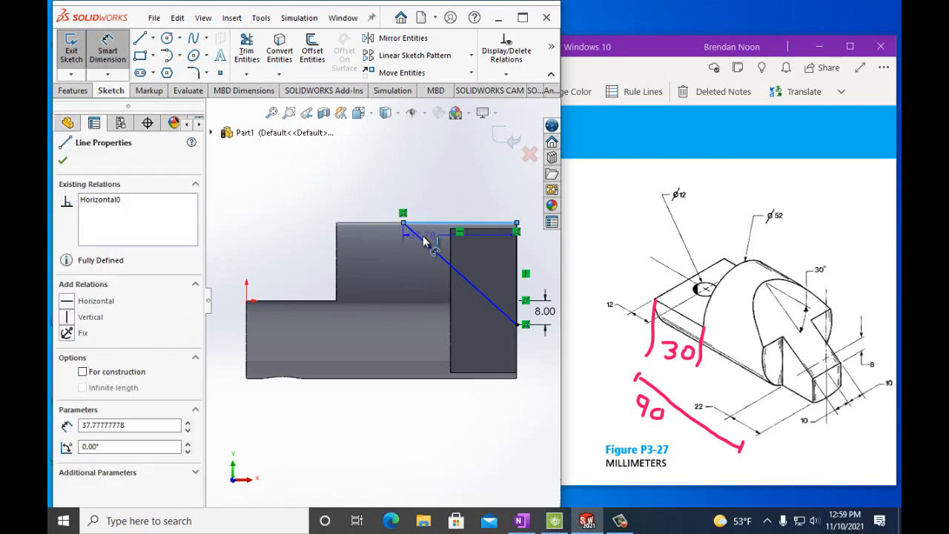
pyautogui.click(424, 241)
pyautogui.click(450, 249)
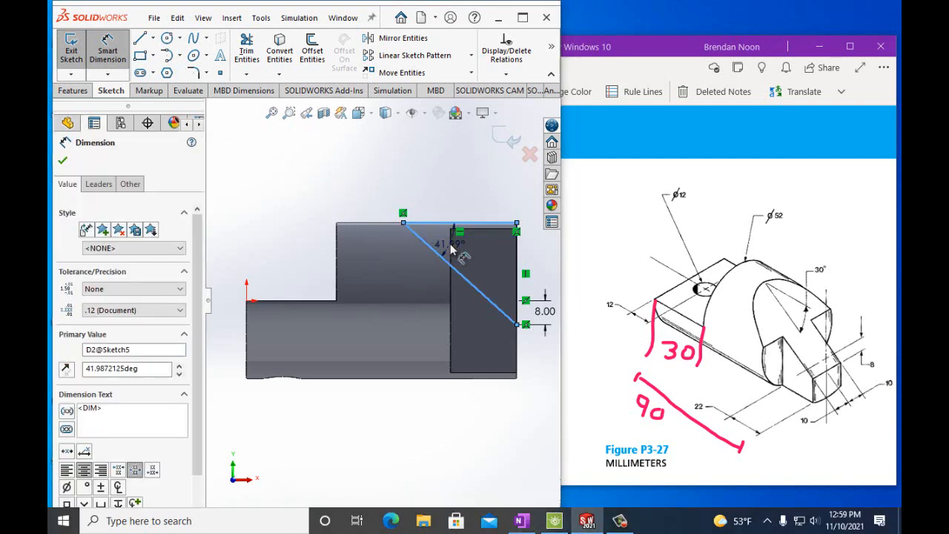
pyautogui.write('30deg')
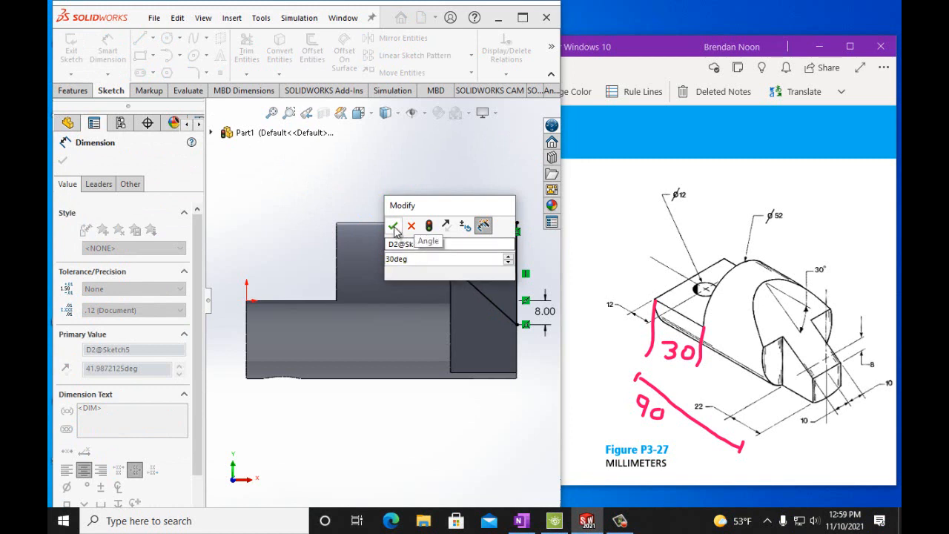
pyautogui.press('Return')
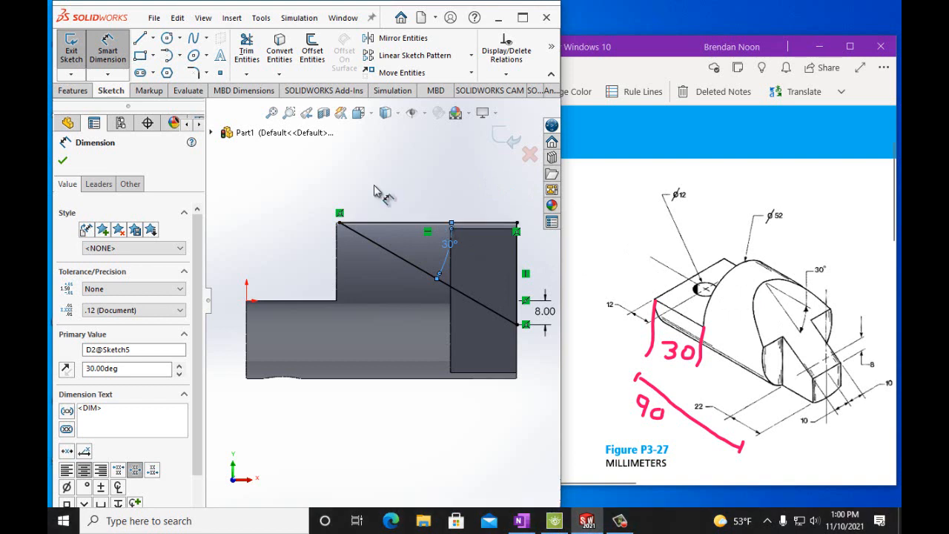
# - Cut the 30-degree triangle through the part with an Extruded Cut set to Through All - Both and inspect the sloped face
pyautogui.click(73, 90)
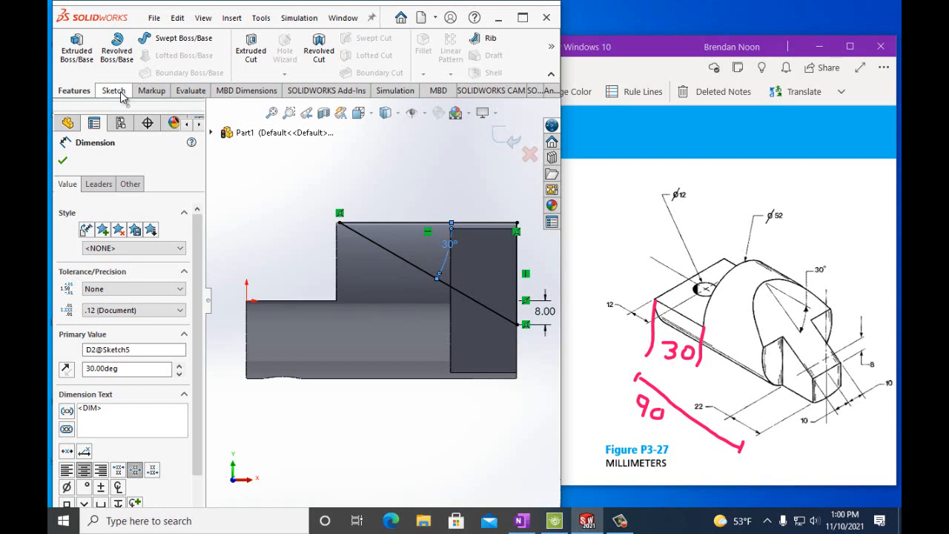
pyautogui.click(250, 50)
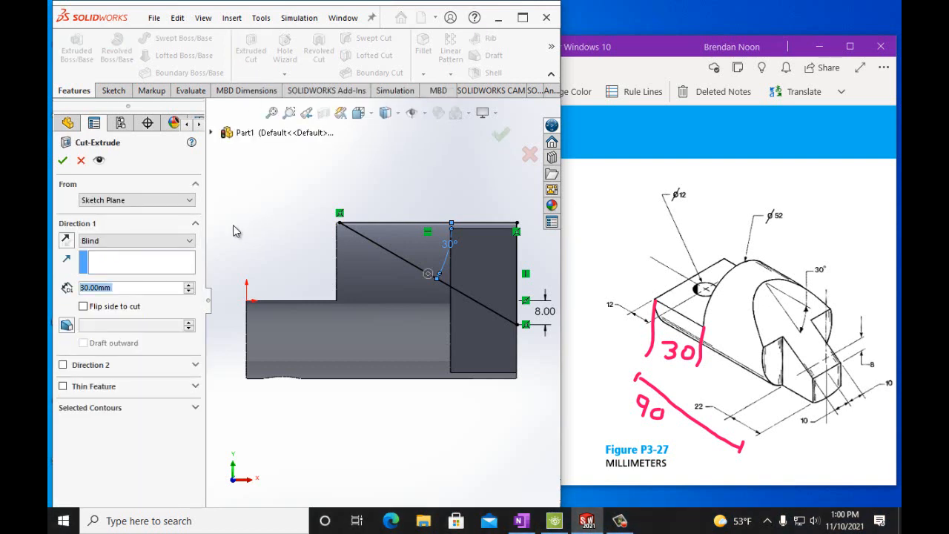
pyautogui.click(185, 242)
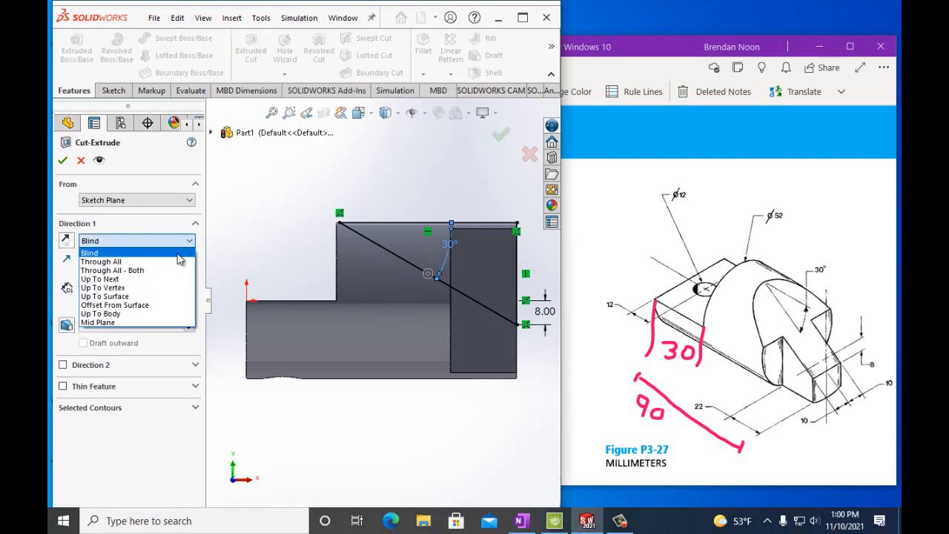
pyautogui.click(174, 270)
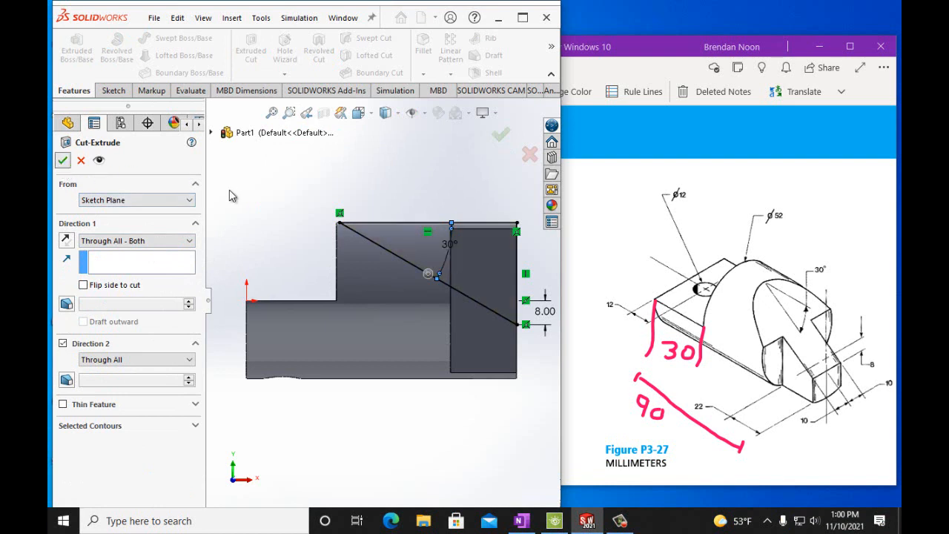
pyautogui.press('Return')
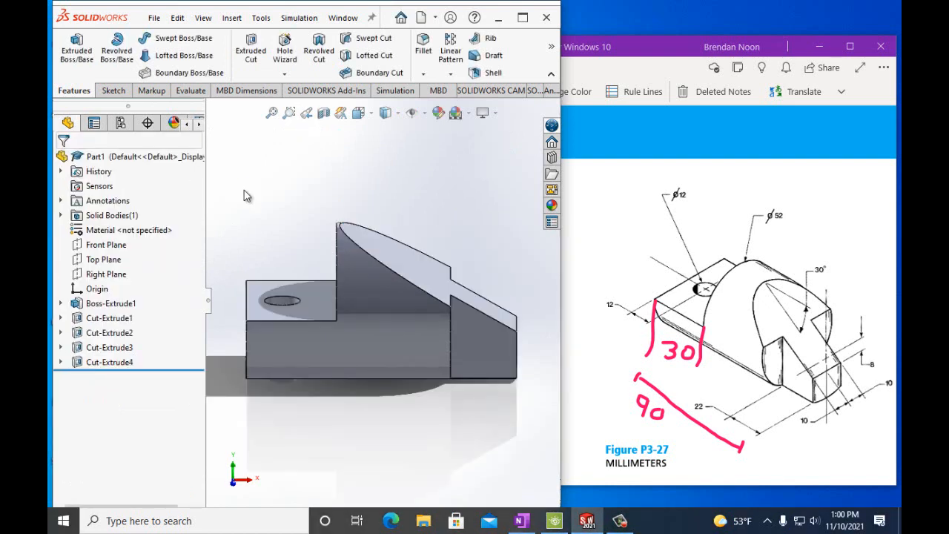
pyautogui.press('Right')
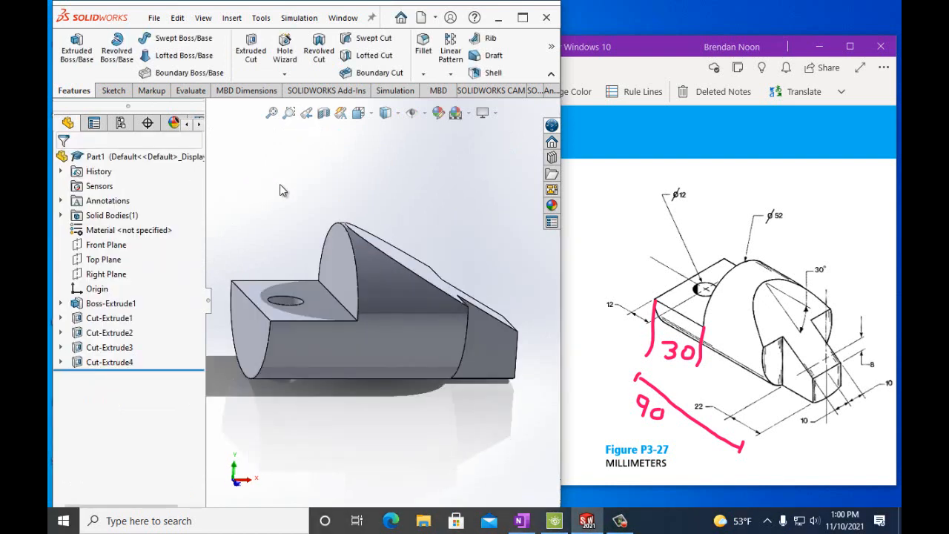
pyautogui.press('Left')
pyautogui.press('Left')
pyautogui.press('Left')
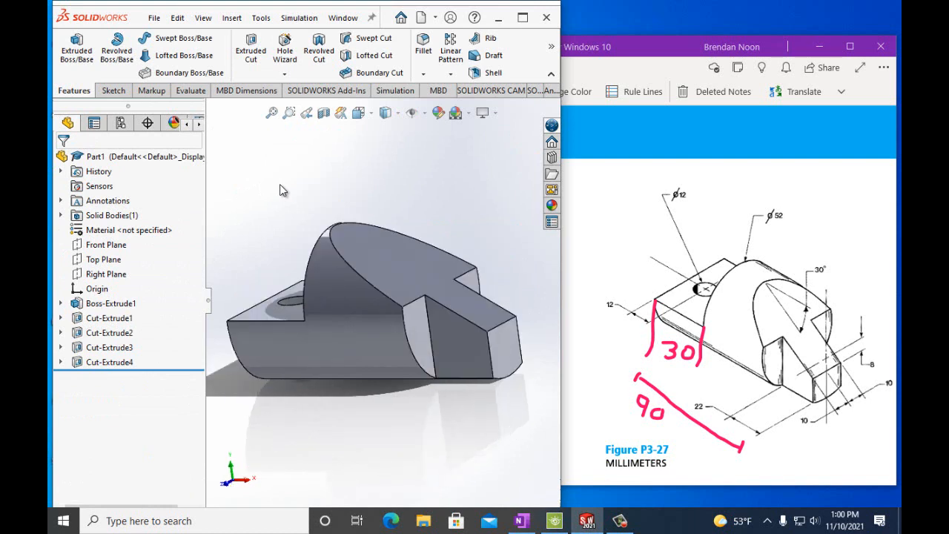
pyautogui.press('Down')
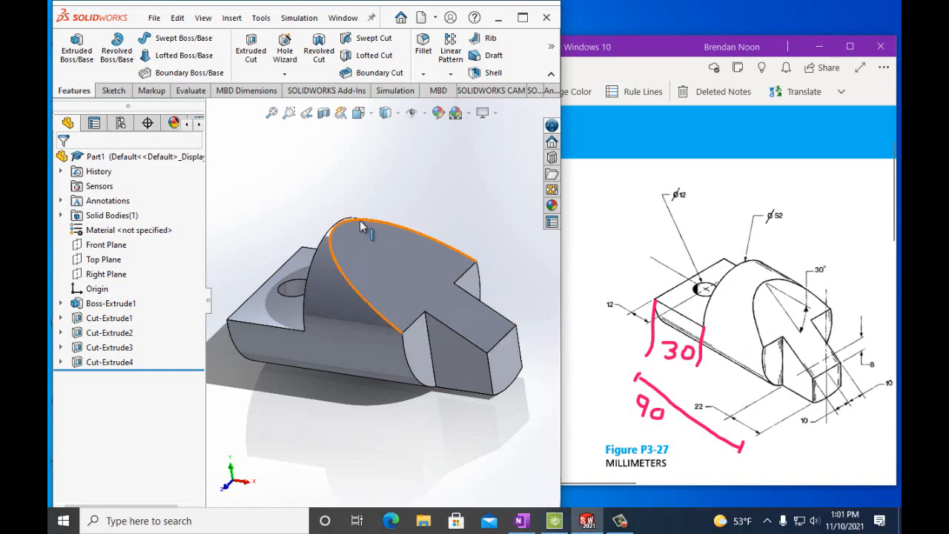
# - Undo the slanted extruded cut and set the triangle's angle dimension to 45 degrees
pyautogui.click(186, 22)
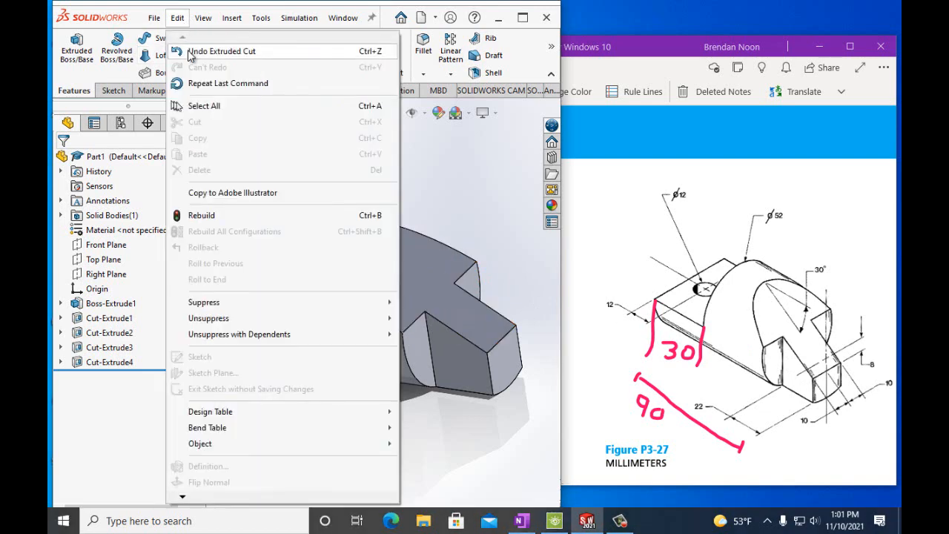
pyautogui.click(186, 55)
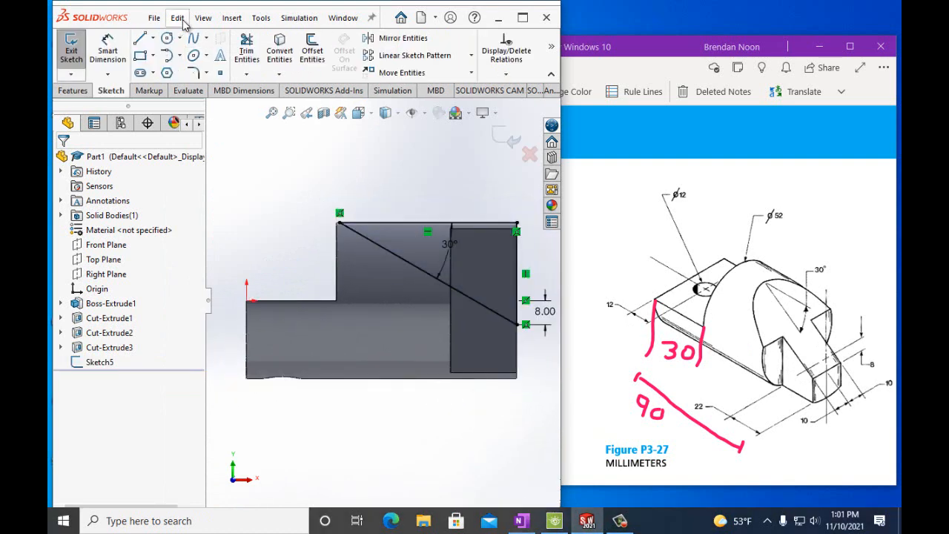
pyautogui.click(449, 249)
pyautogui.doubleClick(449, 249)
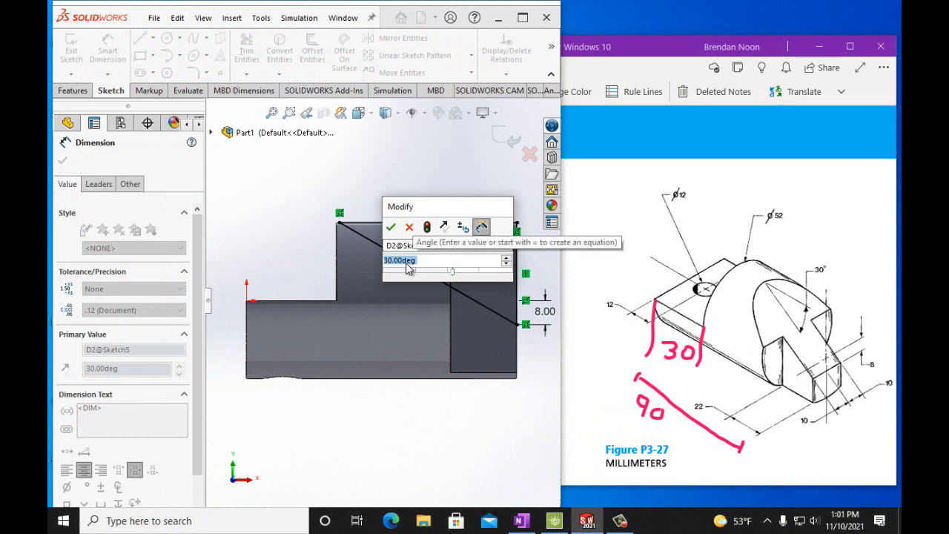
pyautogui.write('45')
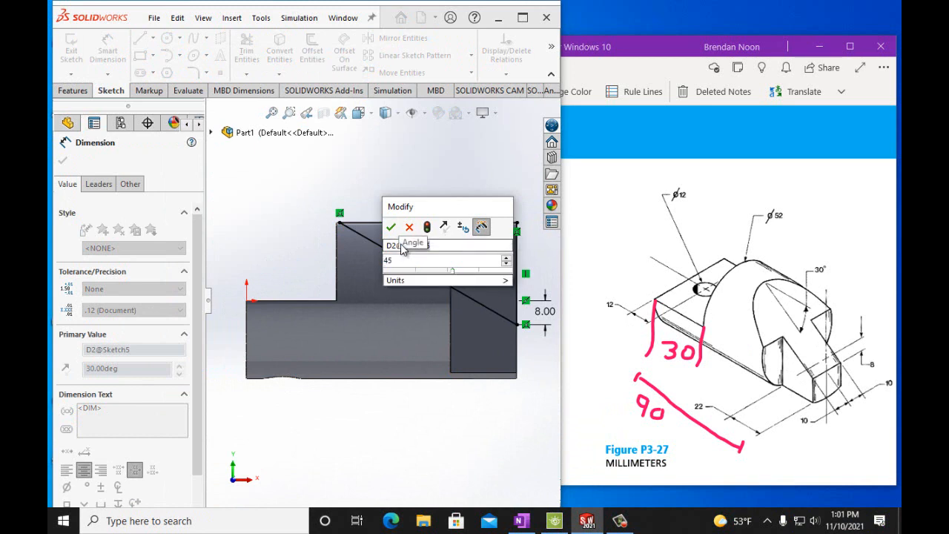
pyautogui.press('Return')
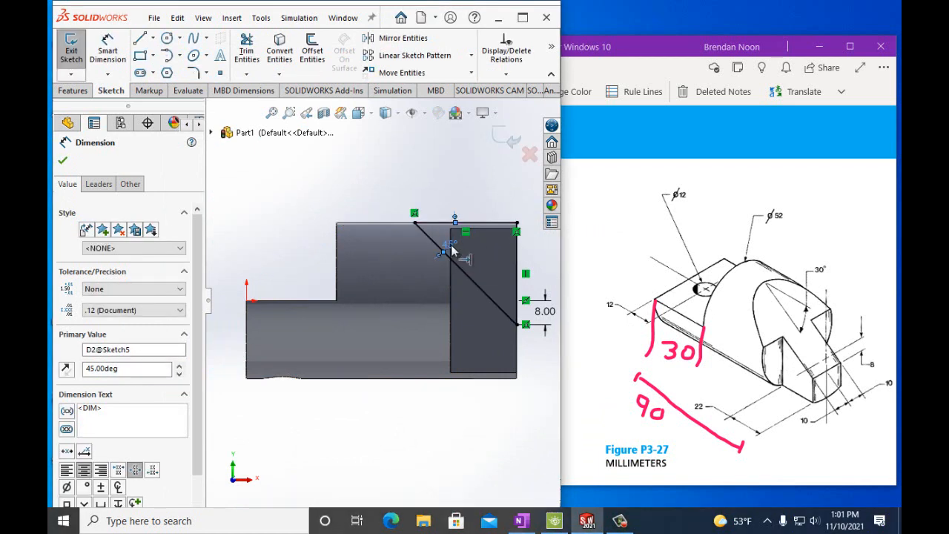
# - Set the angle between the triangle's horizontal and slanted lines to 40 degrees
pyautogui.doubleClick(449, 250)
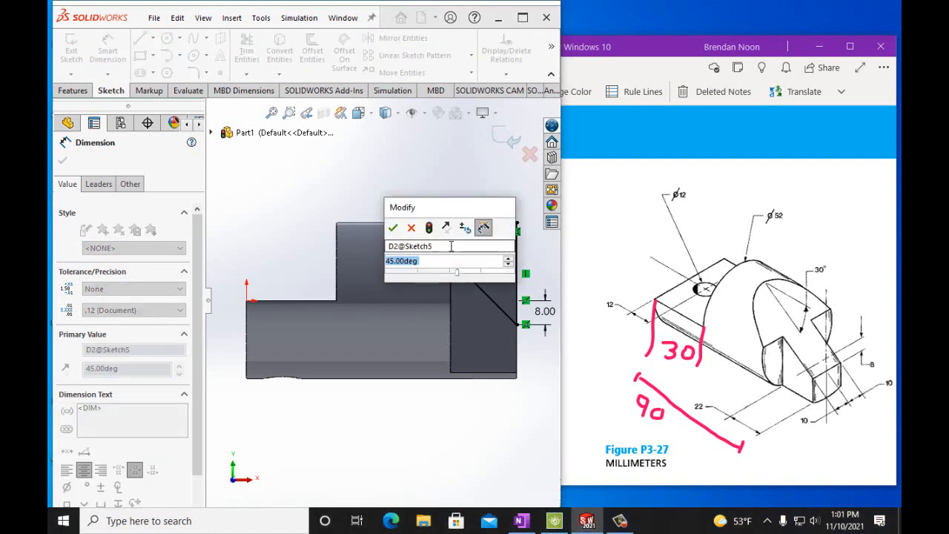
pyautogui.write('40deg')
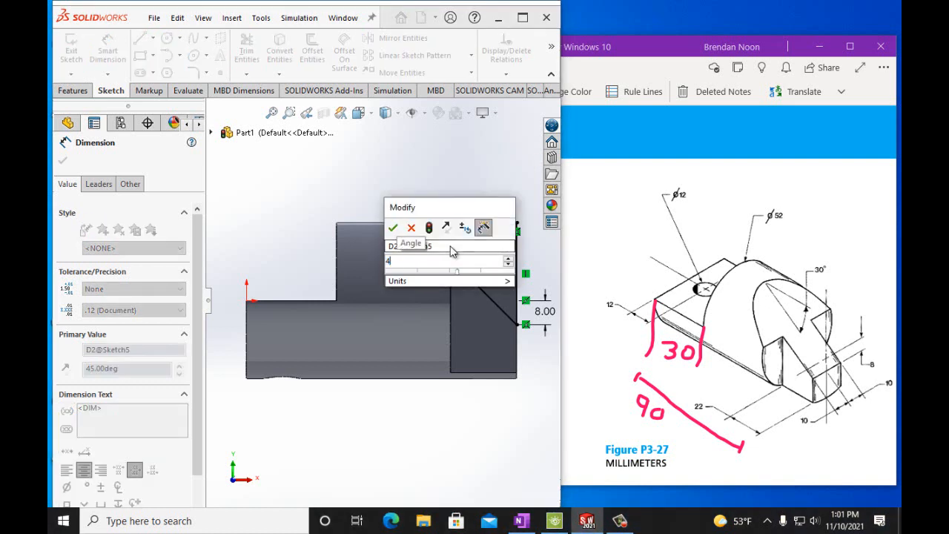
pyautogui.click(393, 227)
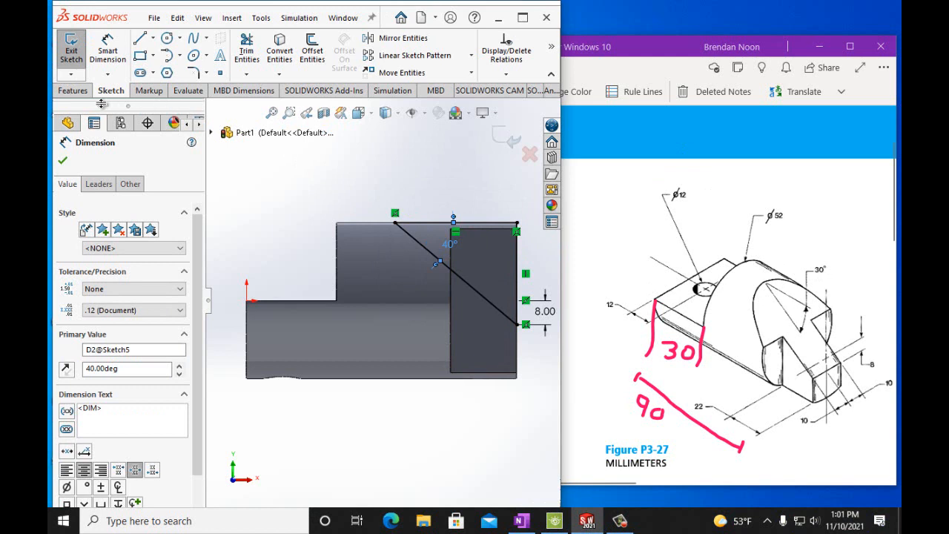
pyautogui.click(62, 160)
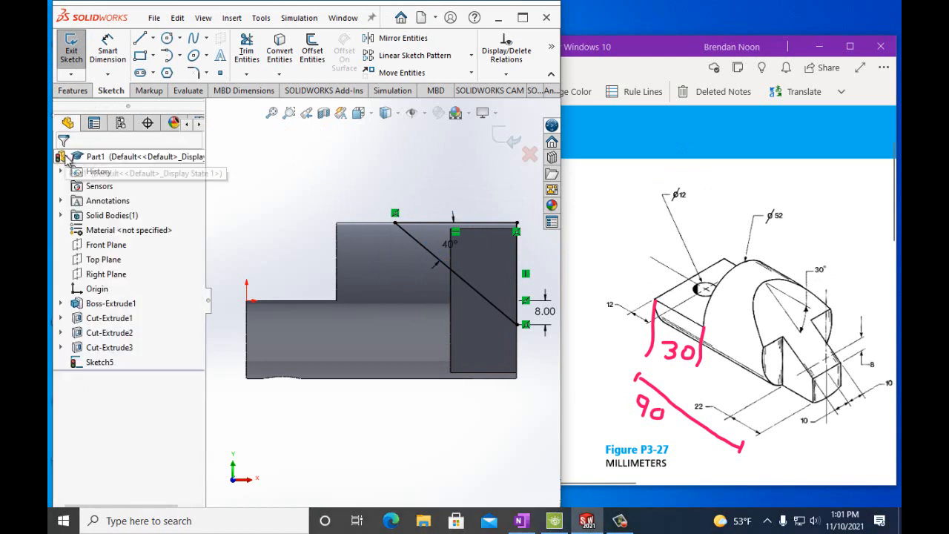
# - Cut the 40-degree triangle out of the cylinder's notched end with an Extruded Cut set to Through All - Both
pyautogui.click(74, 91)
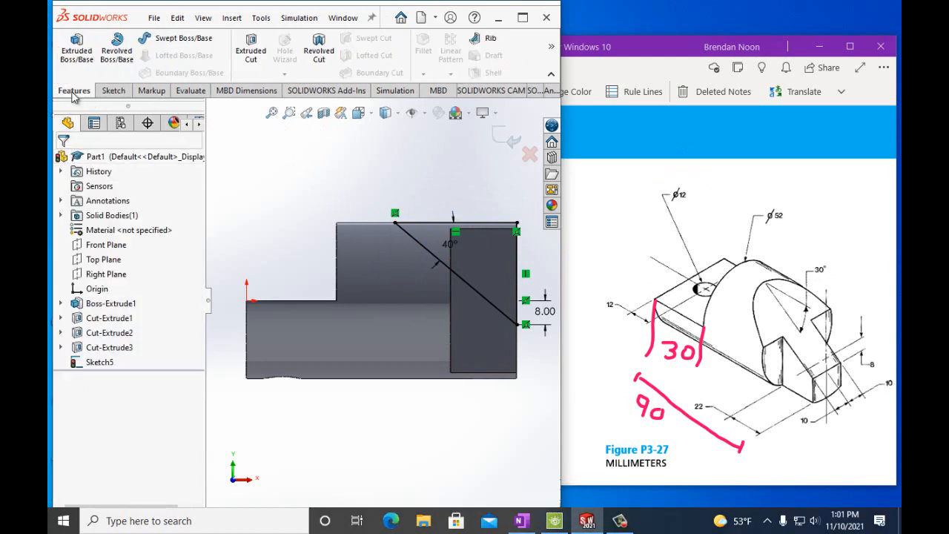
pyautogui.click(251, 50)
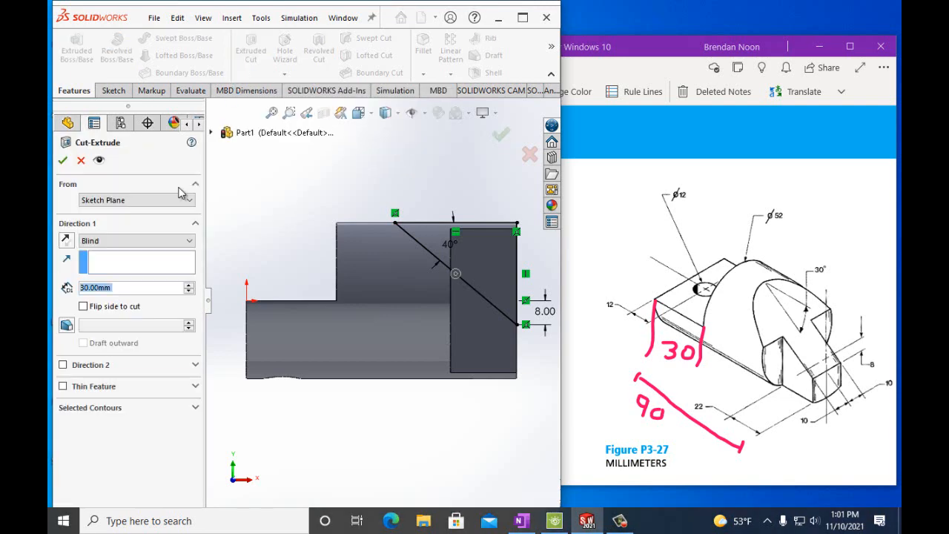
pyautogui.click(157, 241)
pyautogui.click(137, 271)
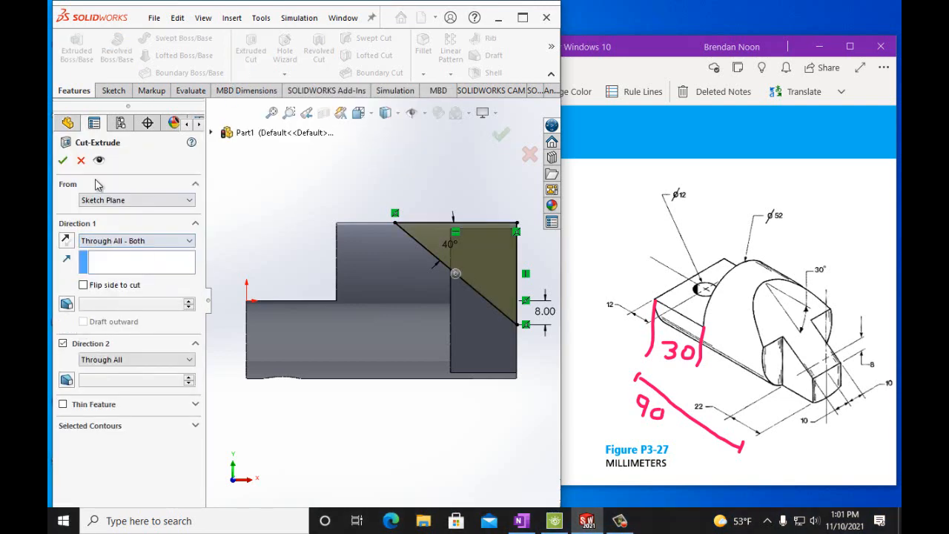
pyautogui.click(64, 163)
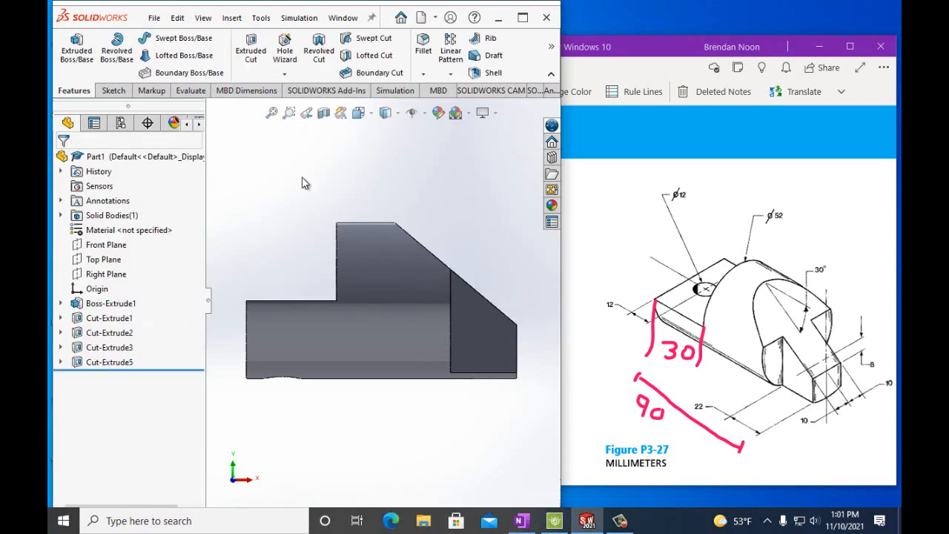
# - Show the finished part in isometric view and save it as Part P3-27
pyautogui.press('Left')
pyautogui.hotkey('ctrl', '7')
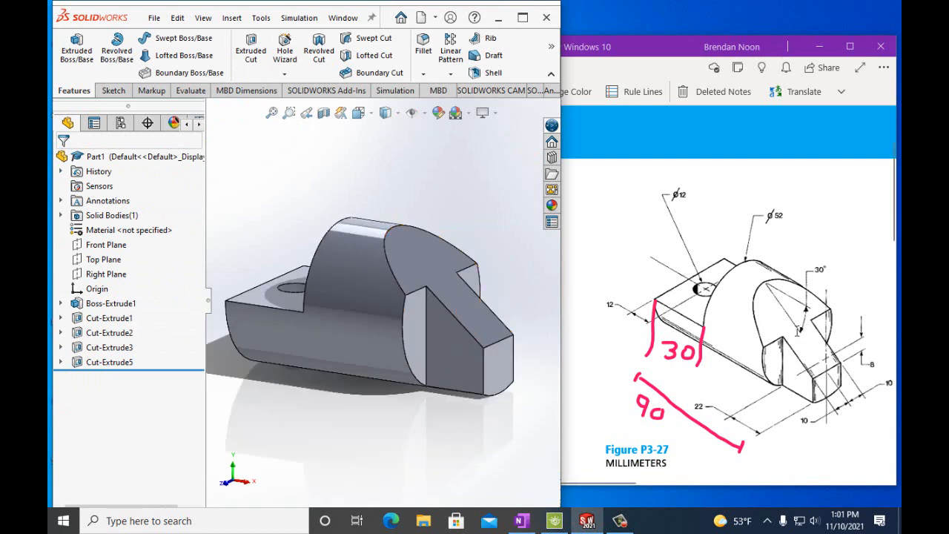
pyautogui.press('Down')
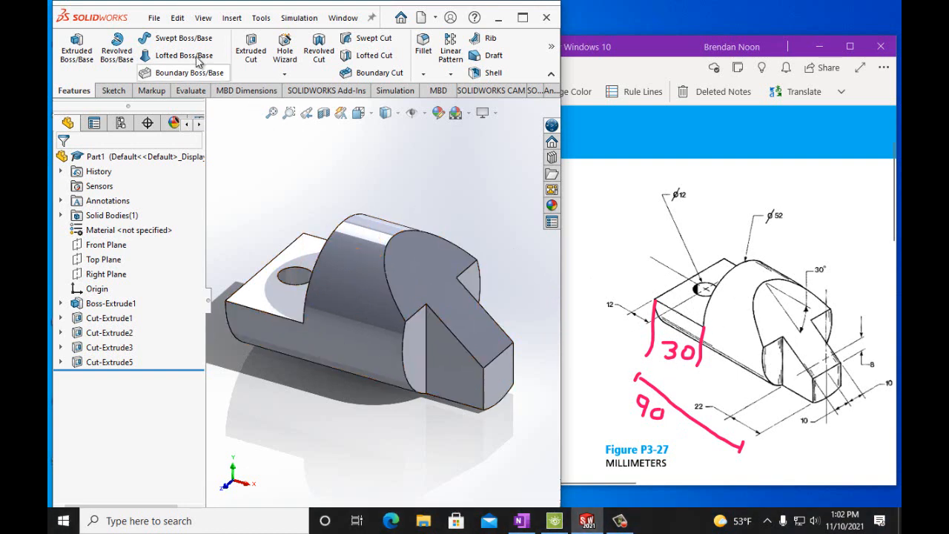
pyautogui.click(155, 18)
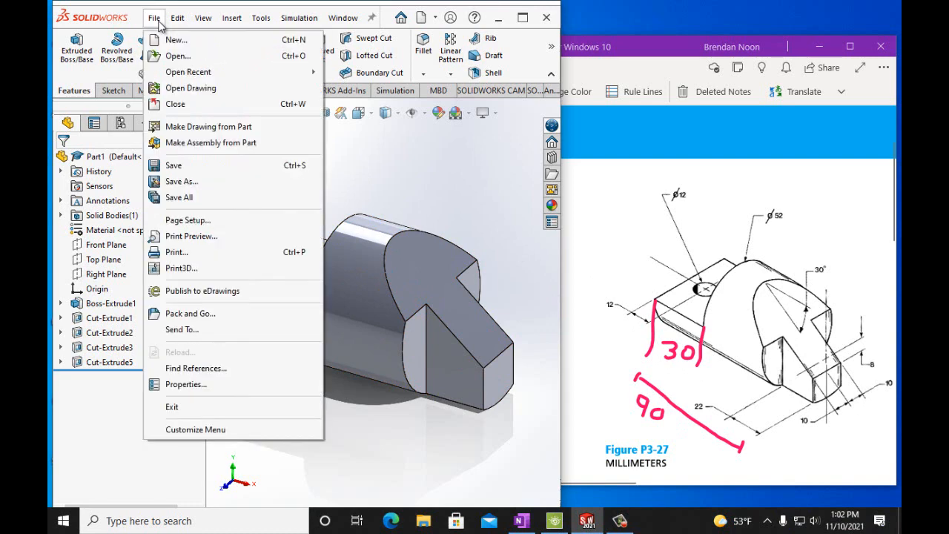
pyautogui.click(179, 176)
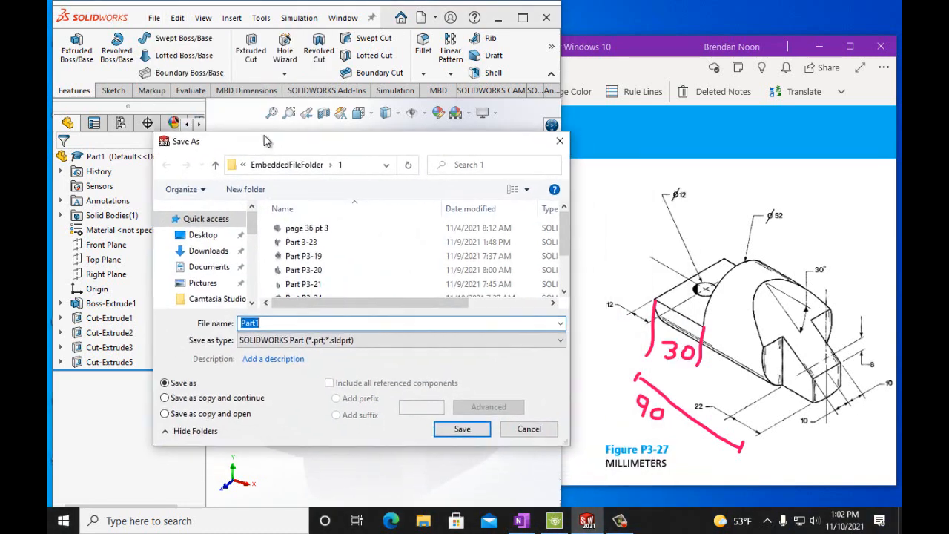
pyautogui.click(310, 318)
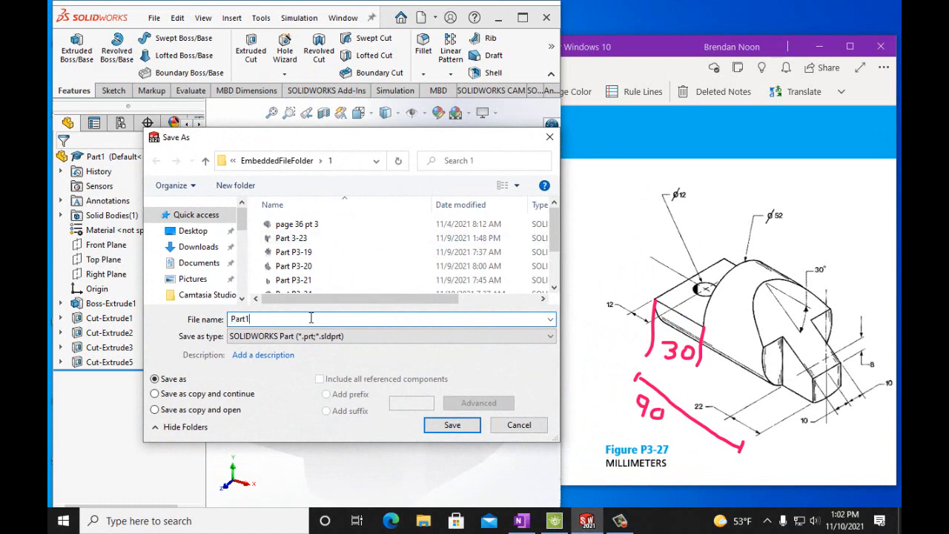
pyautogui.press('BackSpace')
pyautogui.write('P')
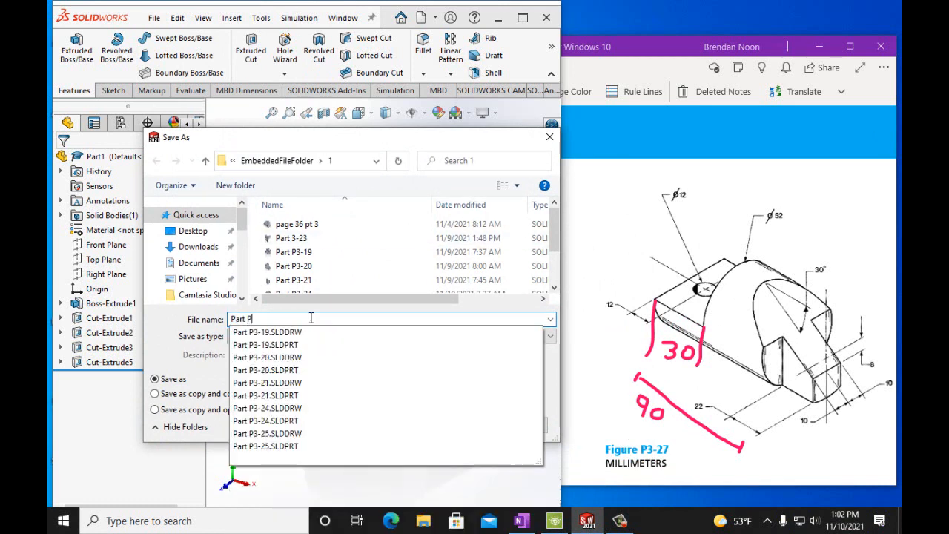
pyautogui.write('3-27')
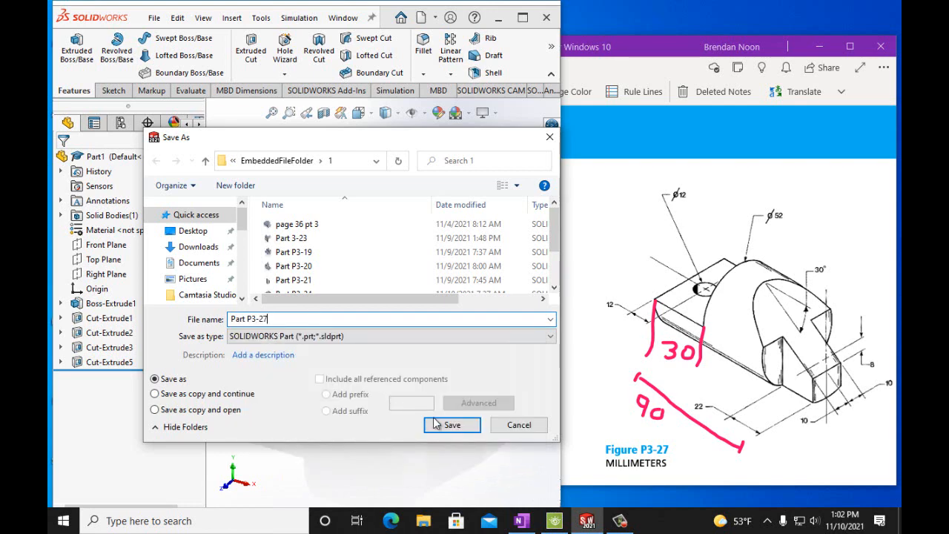
pyautogui.click(445, 424)
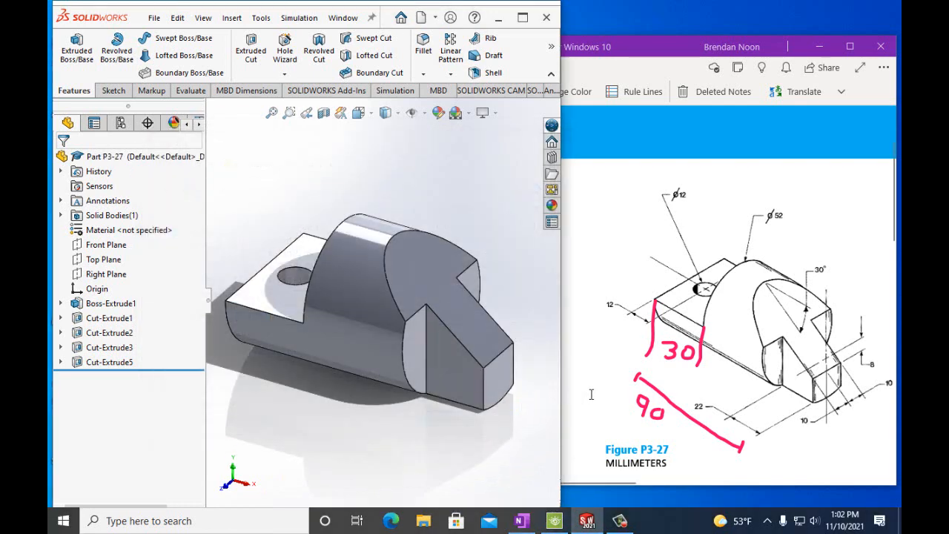
# - Switch to OneNote, cross out Figure P3-27's 30° angle in red ink and write "40°" and "35?" above it
pyautogui.click(643, 56)
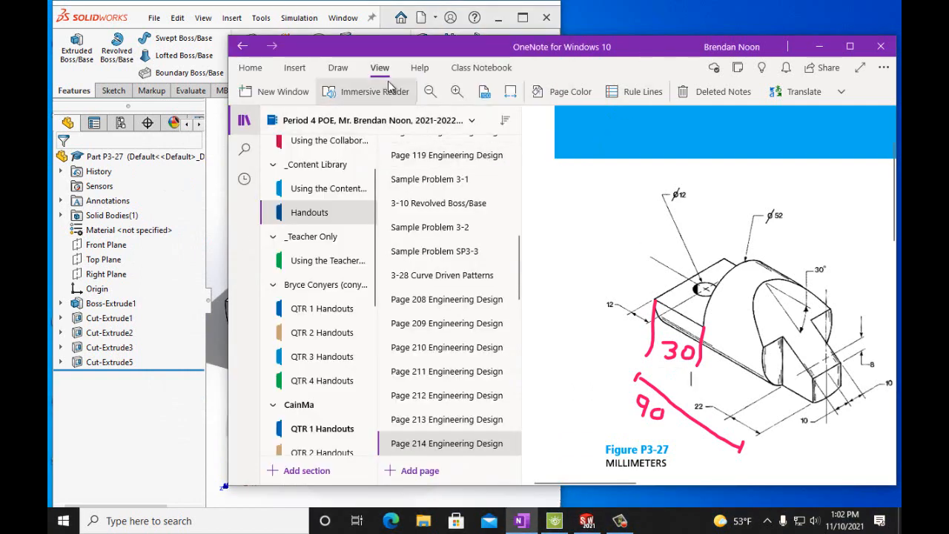
pyautogui.click(338, 68)
pyautogui.click(433, 89)
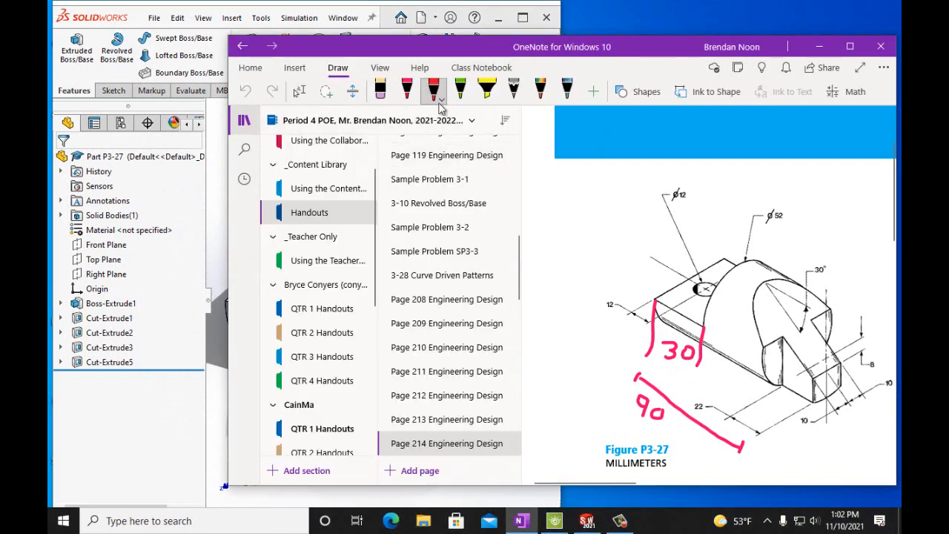
pyautogui.moveTo(816, 260); pyautogui.dragTo(824, 275)
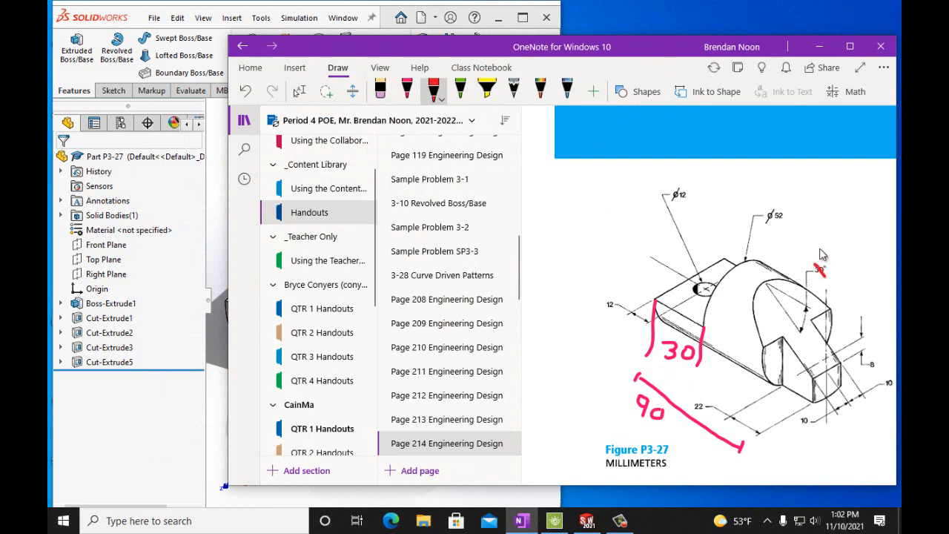
pyautogui.moveTo(817, 240)
pyautogui.mouseDown()
pyautogui.moveTo(817, 257)
pyautogui.moveTo(839, 257)
pyautogui.moveTo(836, 243)
pyautogui.mouseUp()
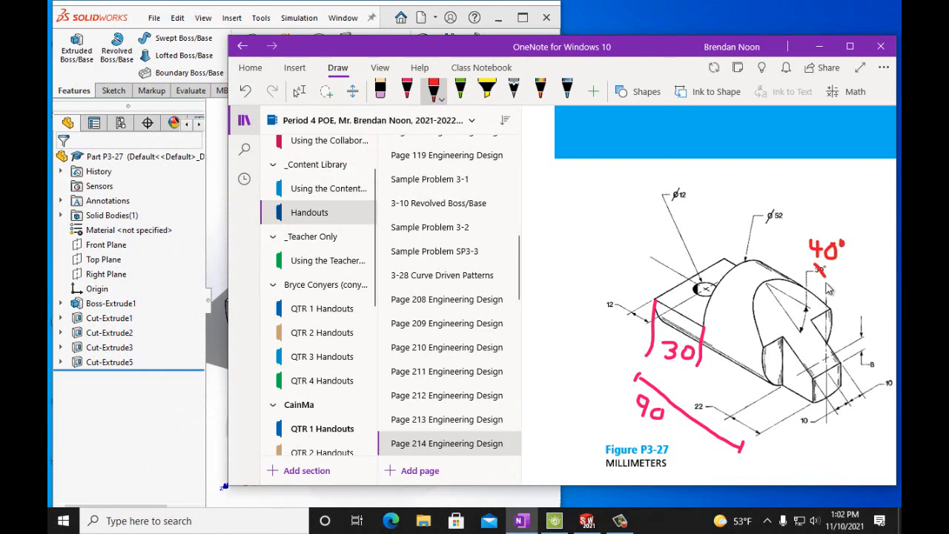
pyautogui.moveTo(796, 197)
pyautogui.mouseDown()
pyautogui.moveTo(808, 197)
pyautogui.moveTo(802, 214)
pyautogui.moveTo(819, 194)
pyautogui.moveTo(822, 215)
pyautogui.mouseUp()
pyautogui.moveTo(829, 183); pyautogui.dragTo(846, 199)
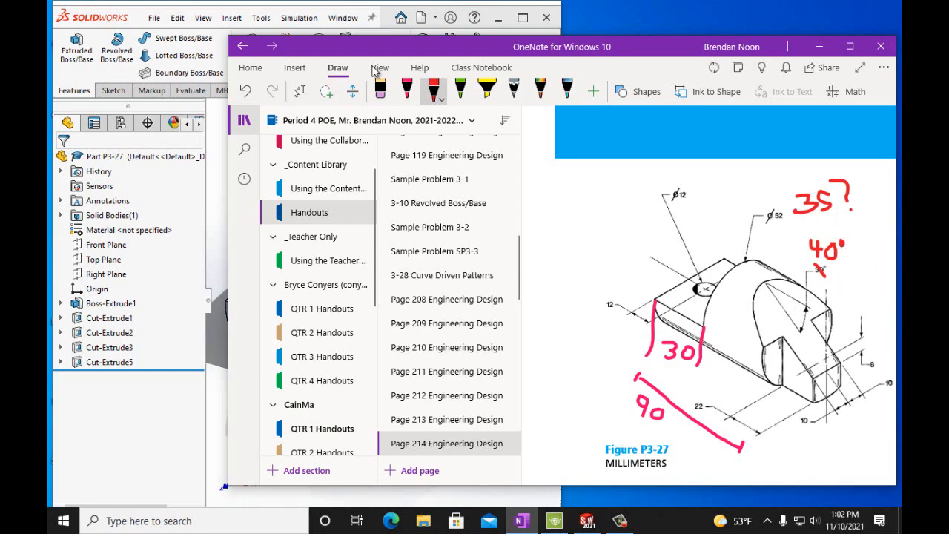
pyautogui.click(141, 20)
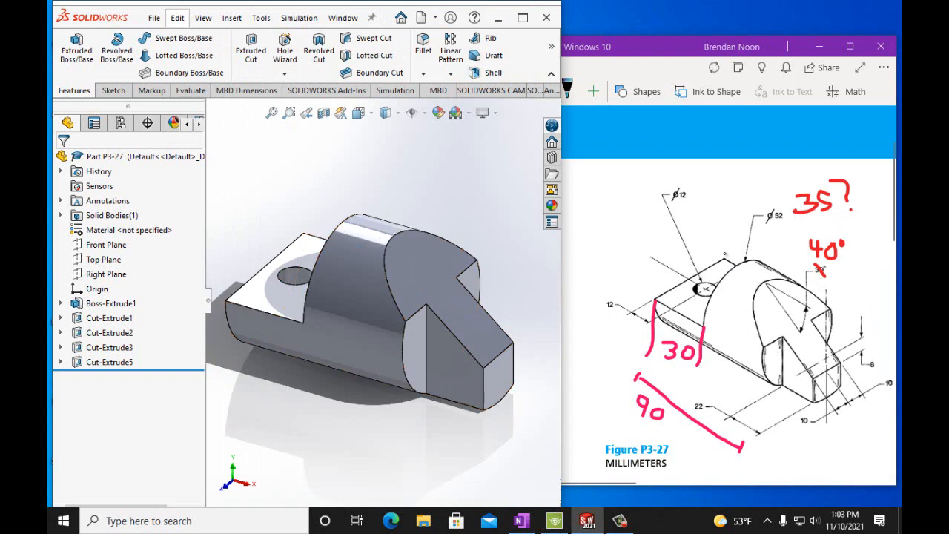
# - Enlarge OneNote and examine Figures P3-27 to P3-30 on the Page 214 Engineering Design page
pyautogui.click(849, 46)
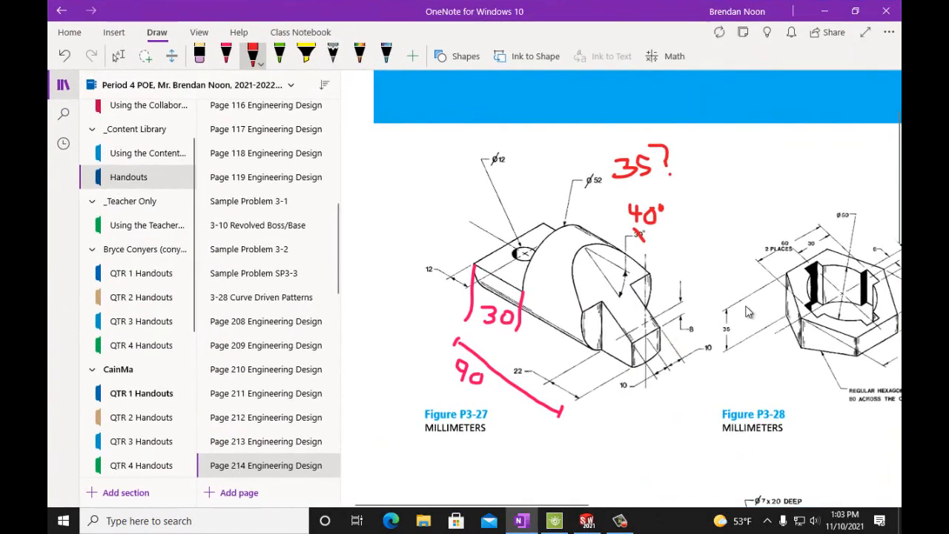
pyautogui.scroll(-5, 862, 295)
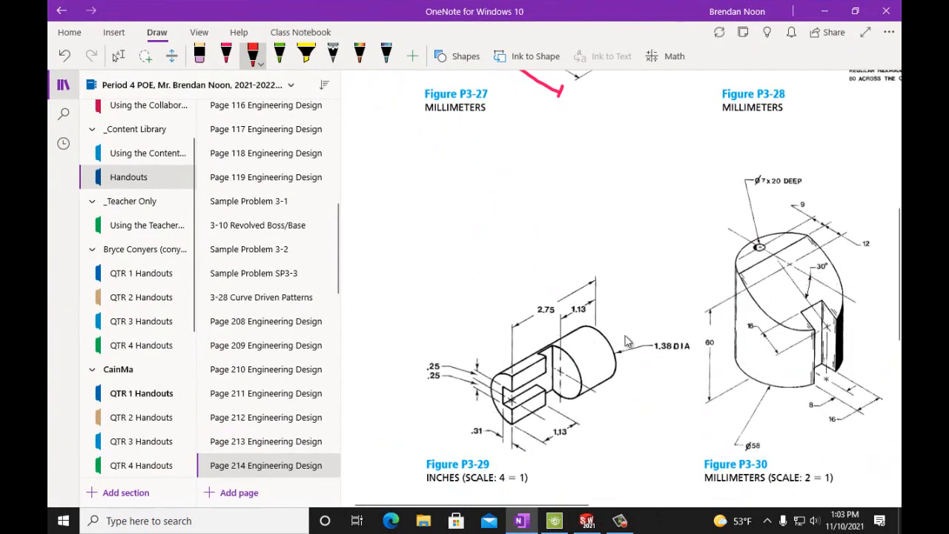
pyautogui.scroll(-1, 560, 374)
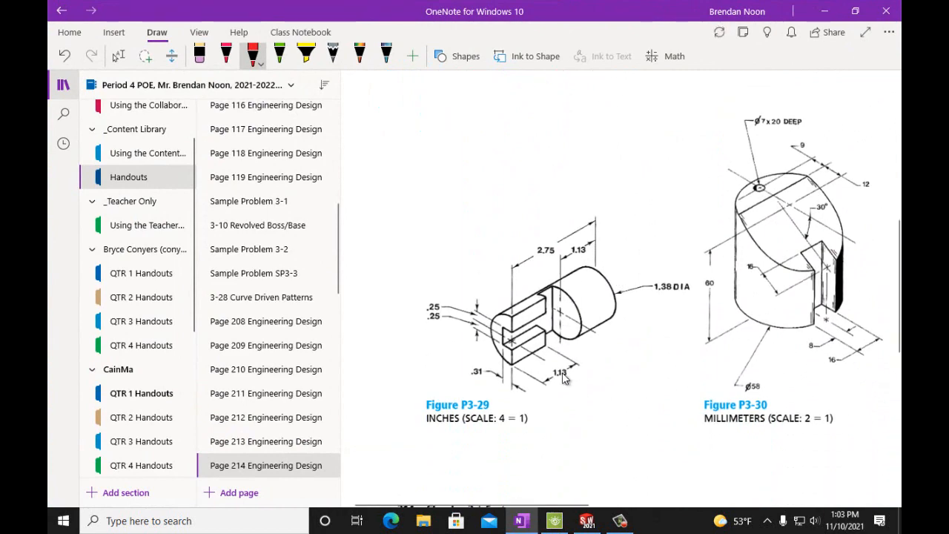
pyautogui.scroll(5, 782, 368)
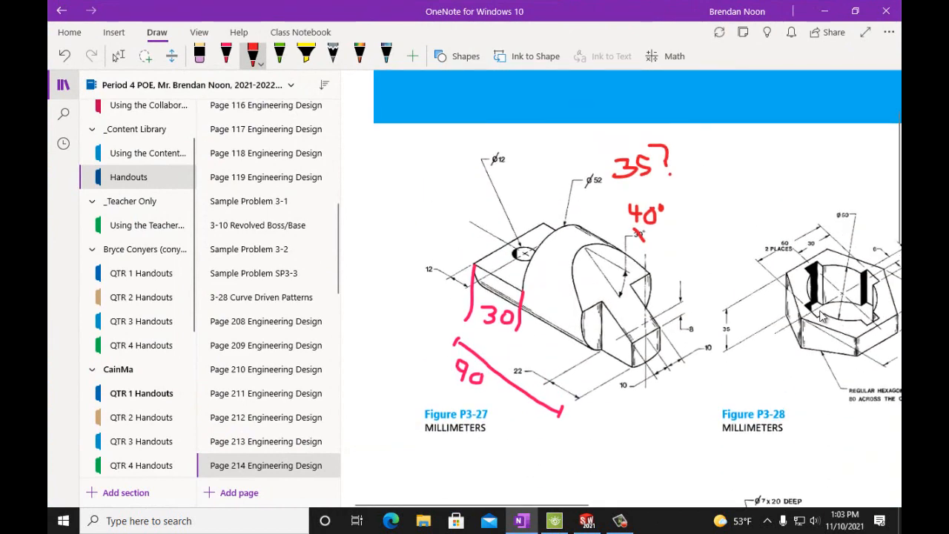
pyautogui.scroll(-5, 760, 284)
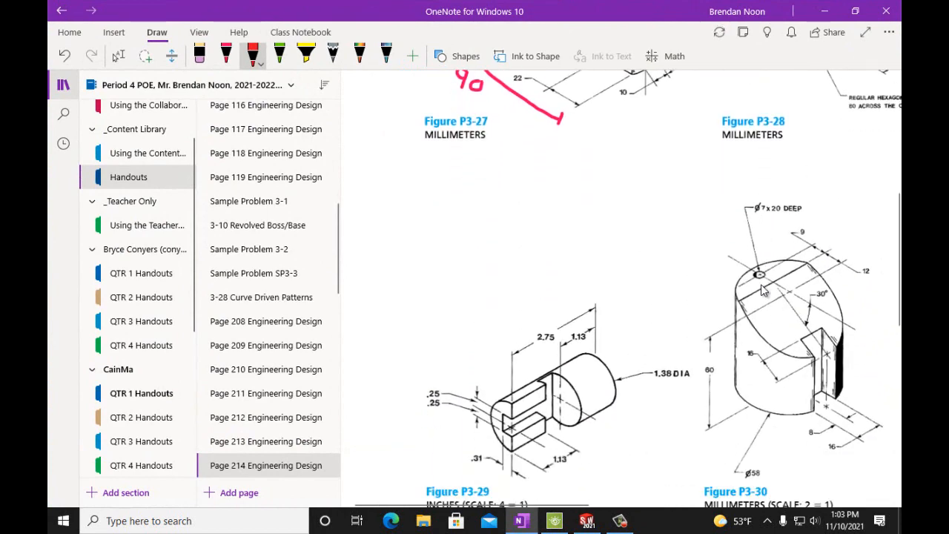
pyautogui.scroll(1, 530, 299)
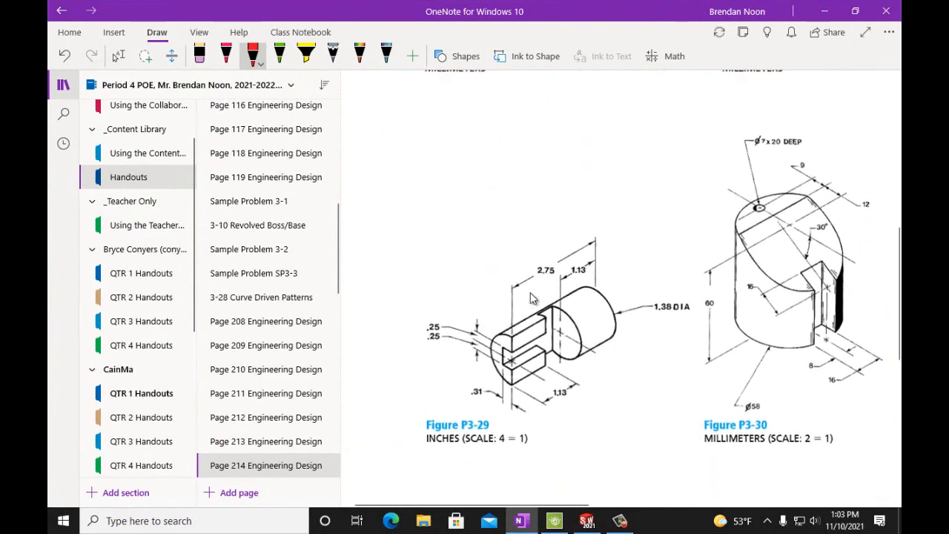
pyautogui.scroll(4, 530, 299)
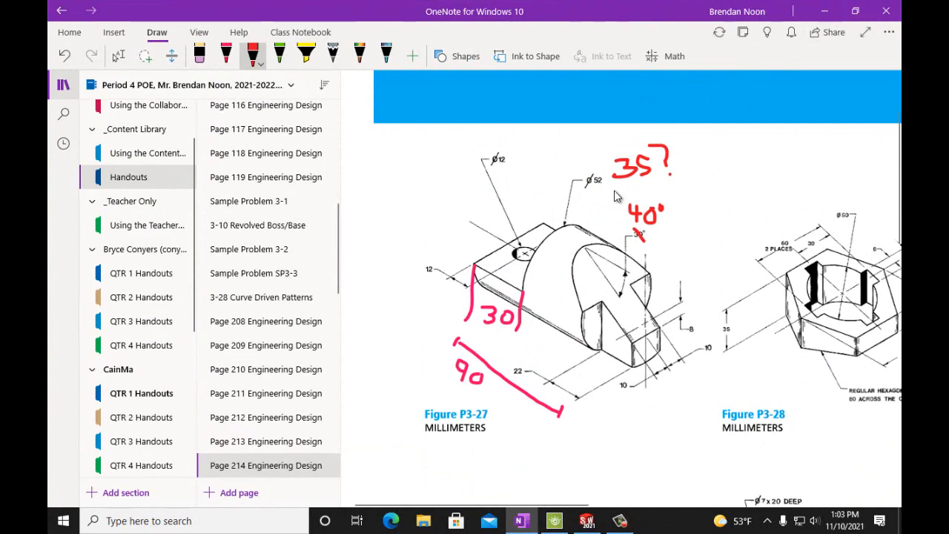
pyautogui.scroll(1, 614, 189)
pyautogui.scroll(-3, 600, 237)
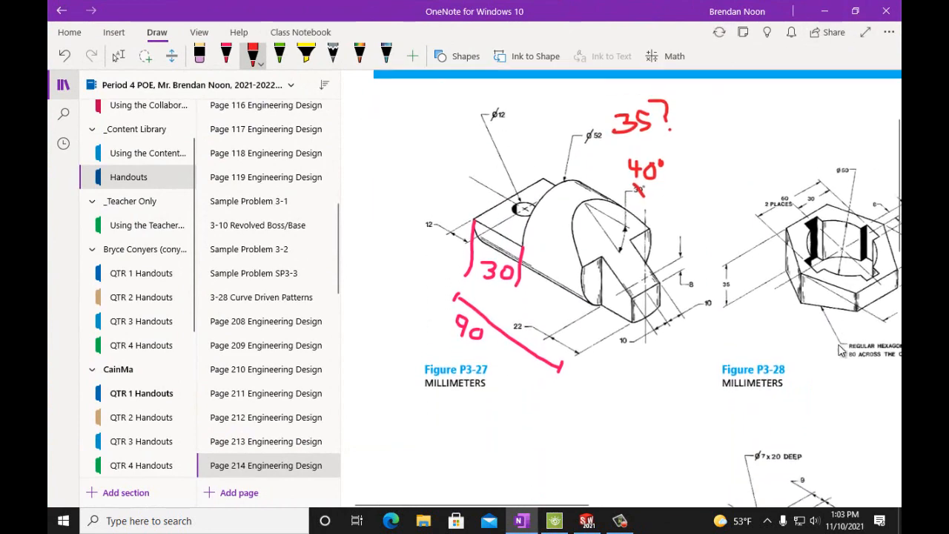
pyautogui.scroll(-2, 839, 294)
pyautogui.scroll(4, 627, 250)
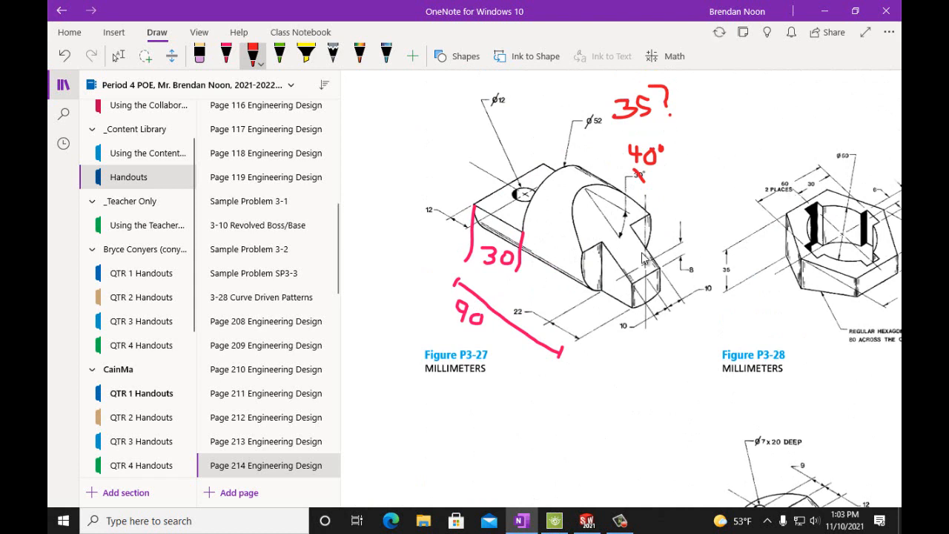
pyautogui.scroll(-5, 741, 259)
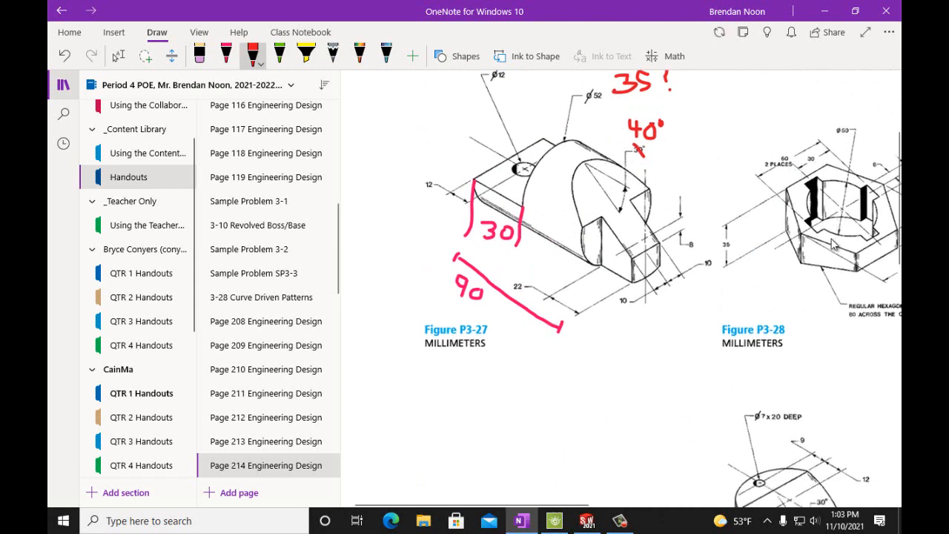
pyautogui.scroll(3, 670, 265)
pyautogui.scroll(4, 670, 266)
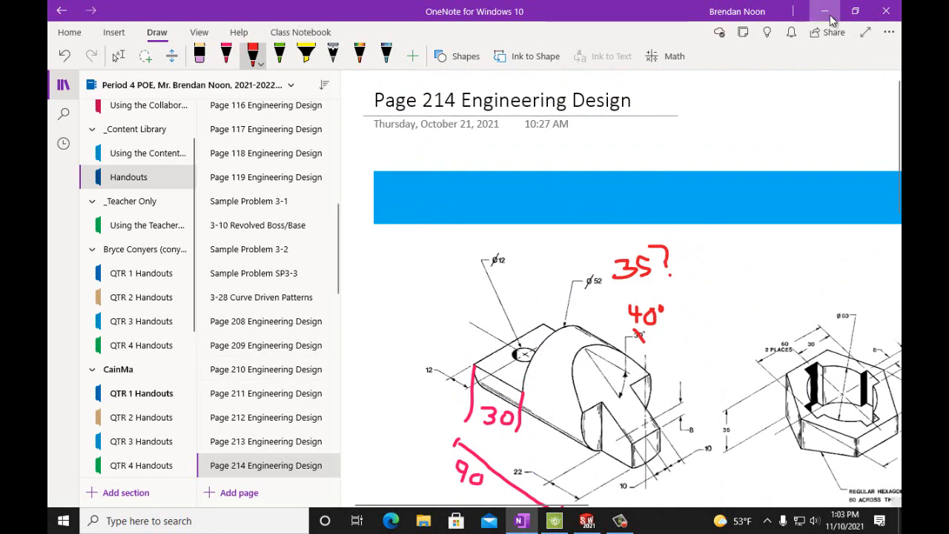
# - Return to SOLIDWORKS and make a drawing from the part on an A (ANSI) Landscape sheet
pyautogui.click(854, 10)
pyautogui.click(141, 17)
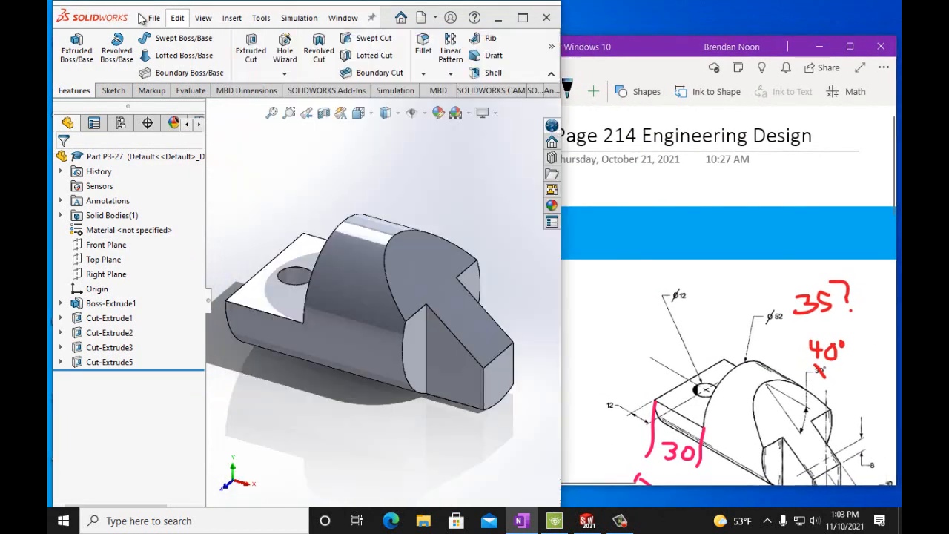
pyautogui.click(151, 18)
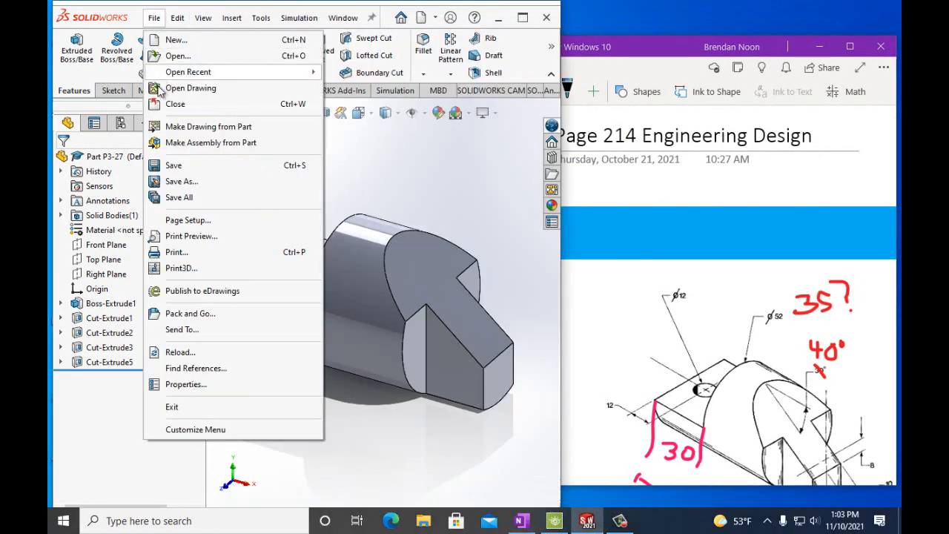
pyautogui.click(173, 129)
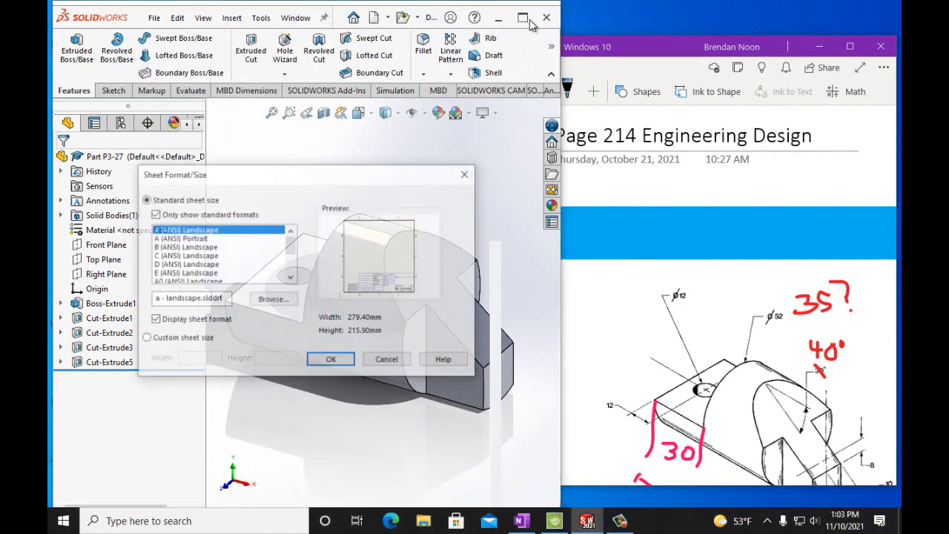
pyautogui.click(350, 359)
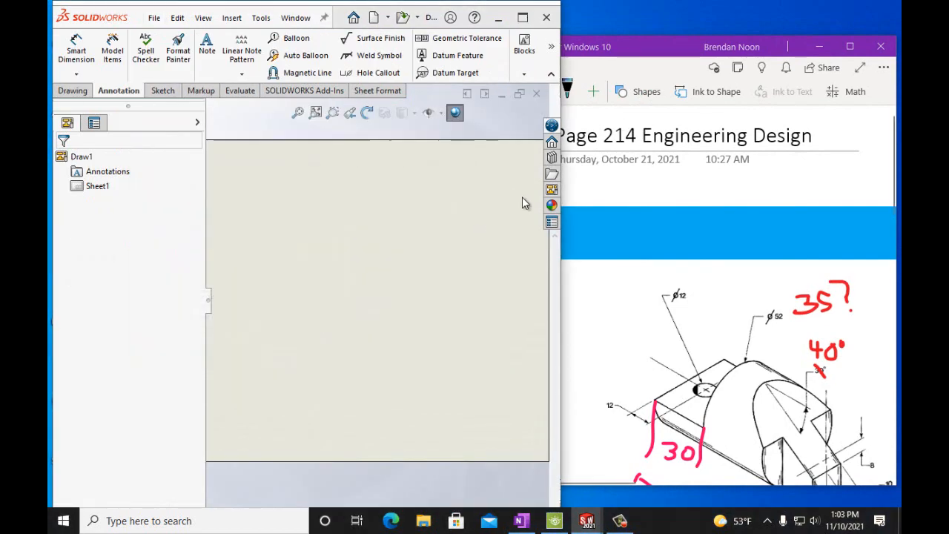
# - Place the part's isometric view above the title block and set its display style to Shaded With Edges
pyautogui.click(523, 17)
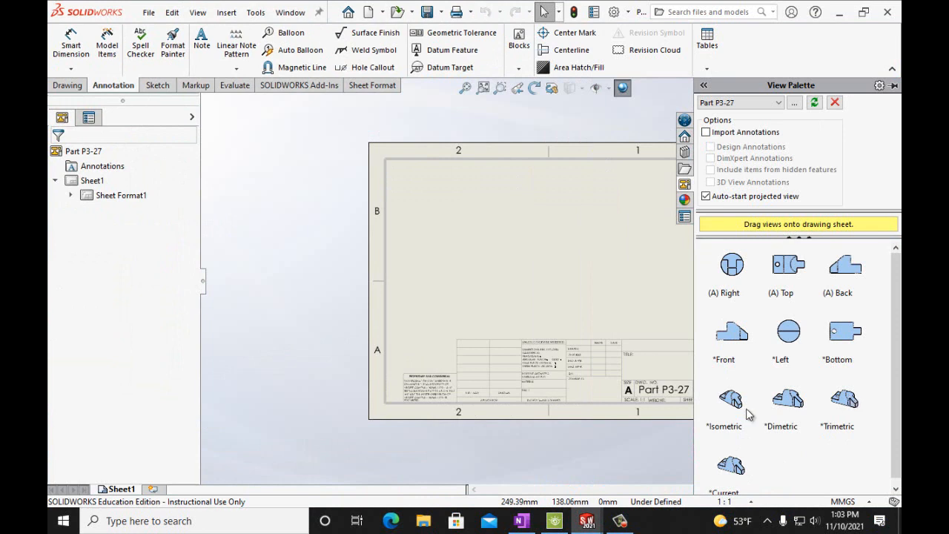
pyautogui.moveTo(739, 406); pyautogui.dragTo(558, 262)
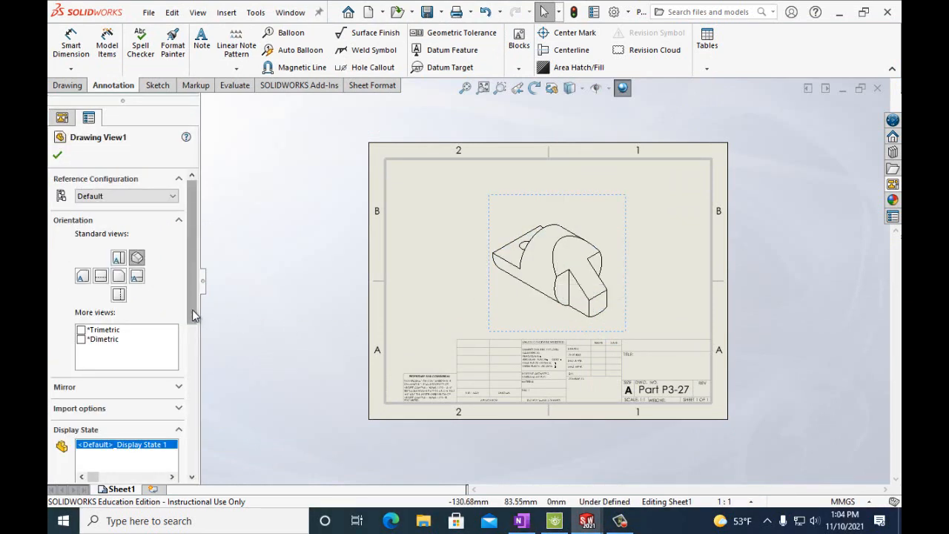
pyautogui.scroll(-5, 151, 376)
pyautogui.click(133, 353)
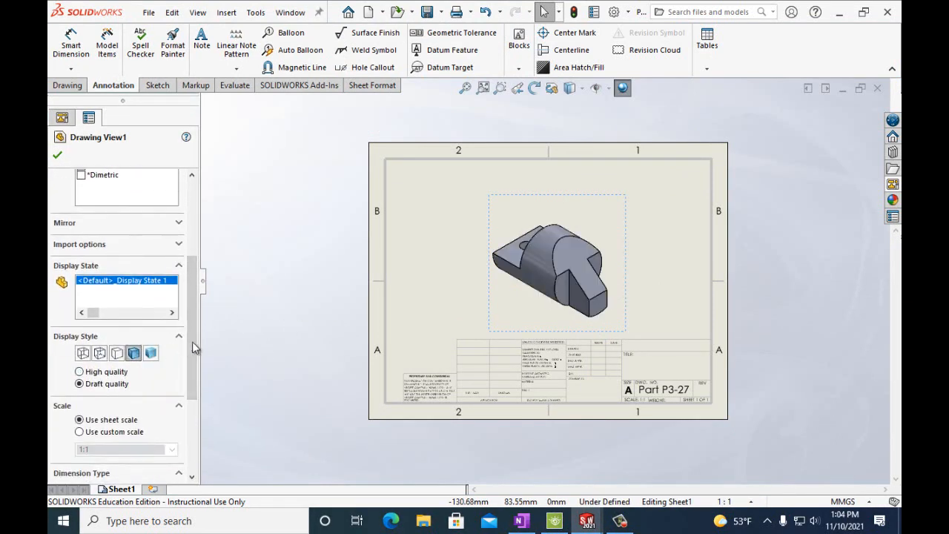
# - Add a note with the author's name in the title block, above the title field
pyautogui.click(202, 43)
pyautogui.click(635, 348)
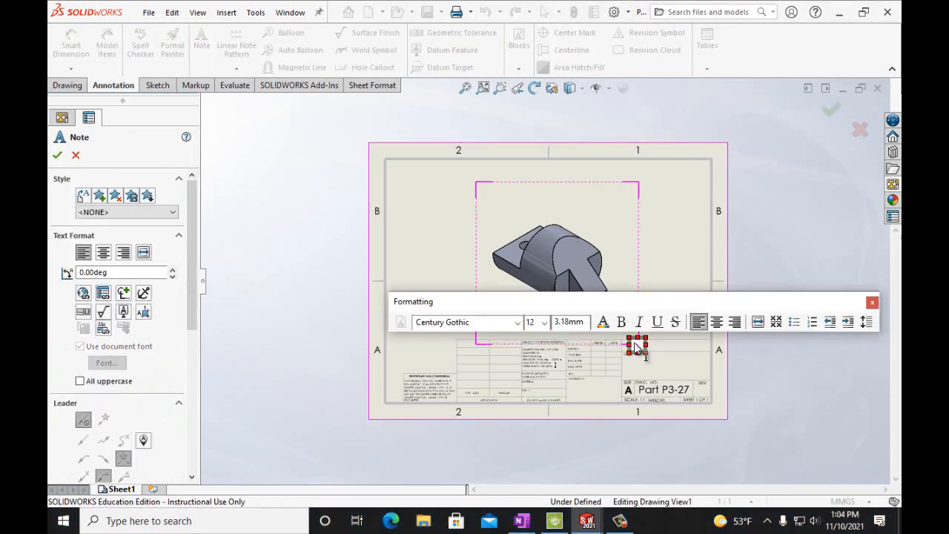
pyautogui.write('Mr. Hoan')
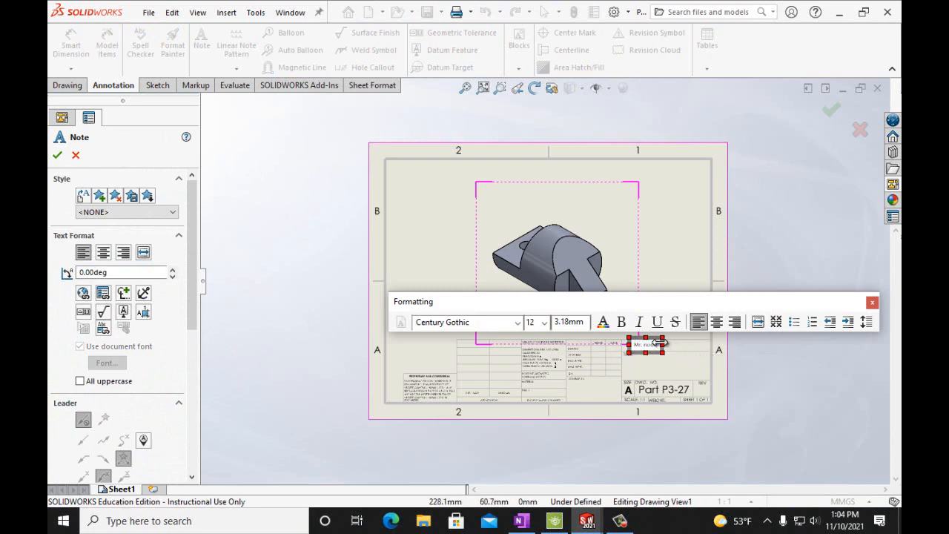
pyautogui.click(57, 155)
# - Finish the title block note and save the drawing as Part P3-27
pyautogui.click(149, 13)
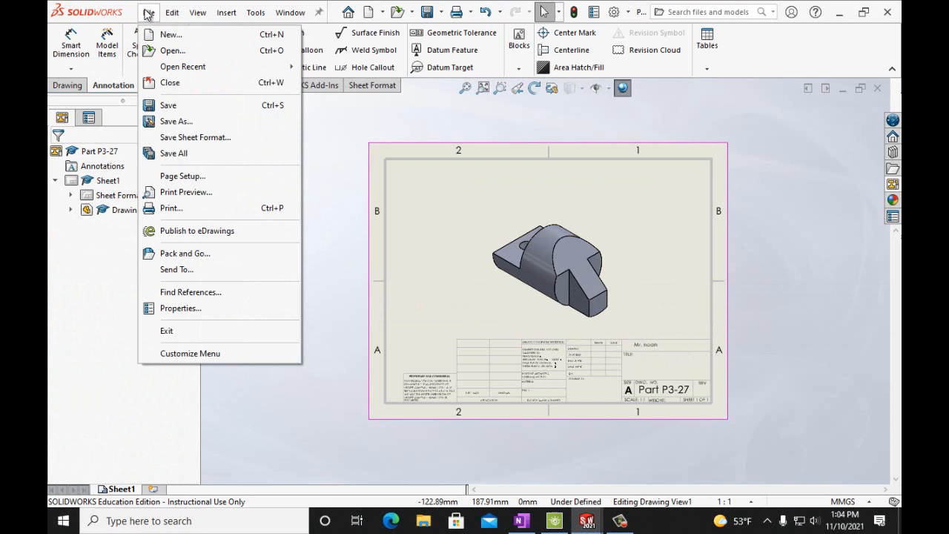
pyautogui.click(169, 105)
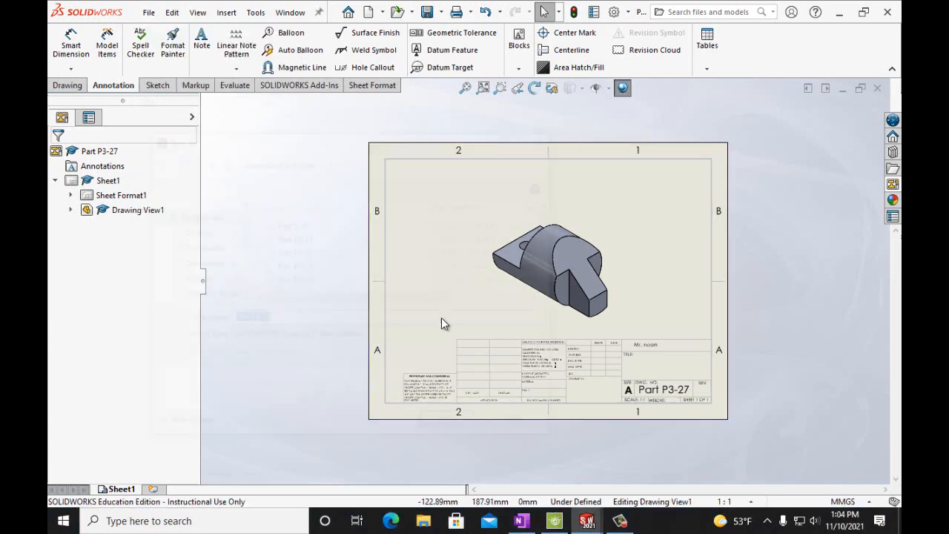
pyautogui.click(452, 425)
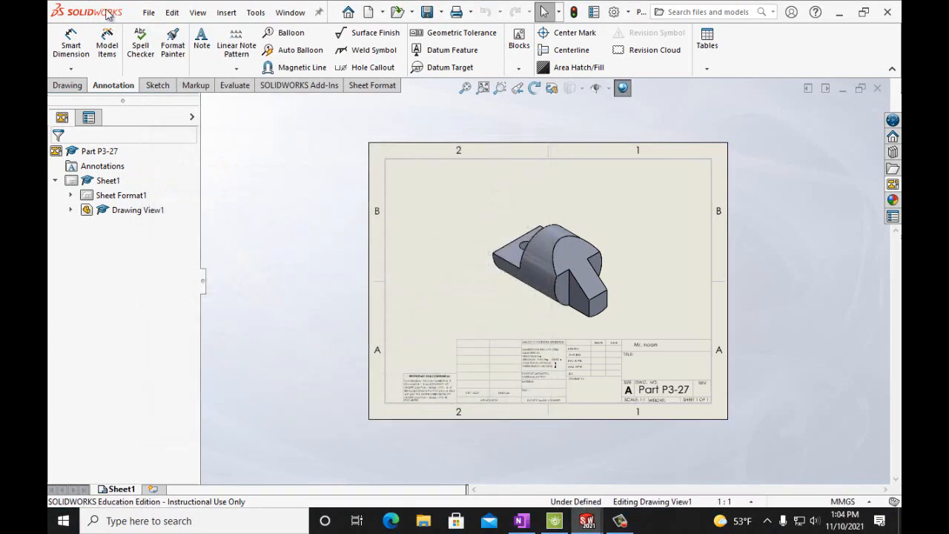
# - Print the current sheet to OneNote for Windows 10, inserting the printout into the current notebook's Handouts section
pyautogui.click(149, 13)
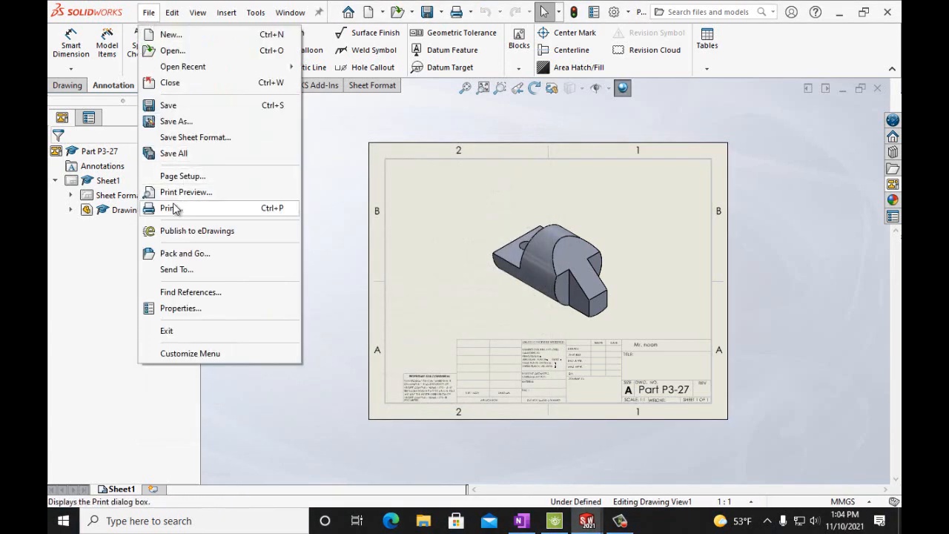
pyautogui.click(165, 208)
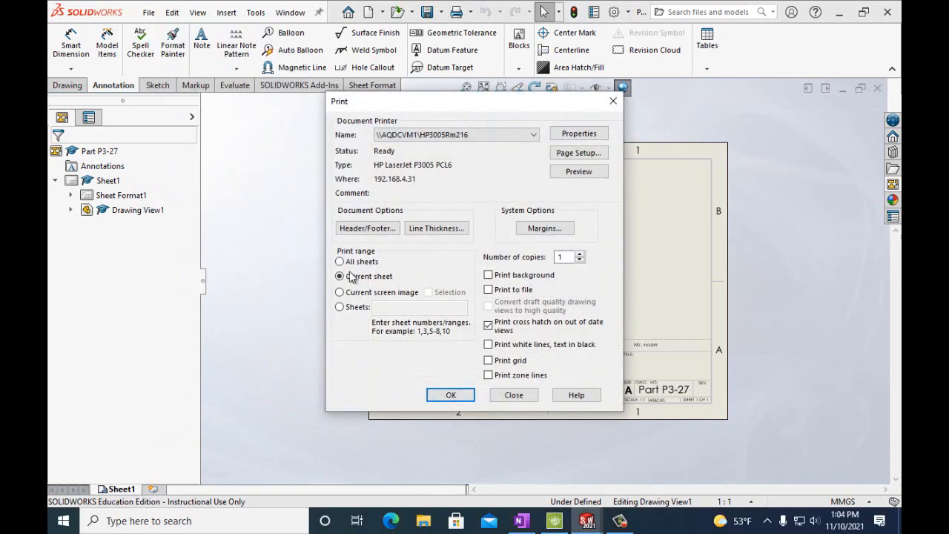
pyautogui.click(533, 134)
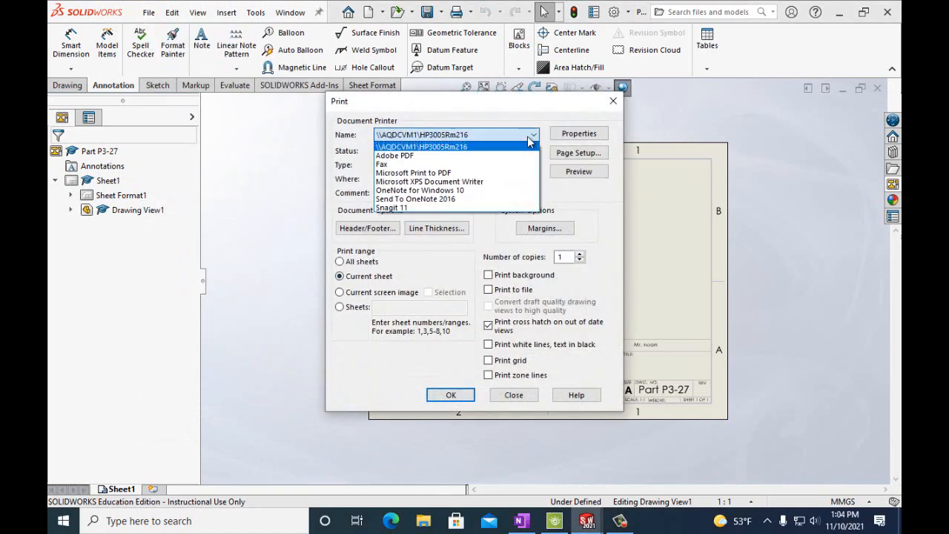
pyautogui.click(470, 190)
pyautogui.click(449, 395)
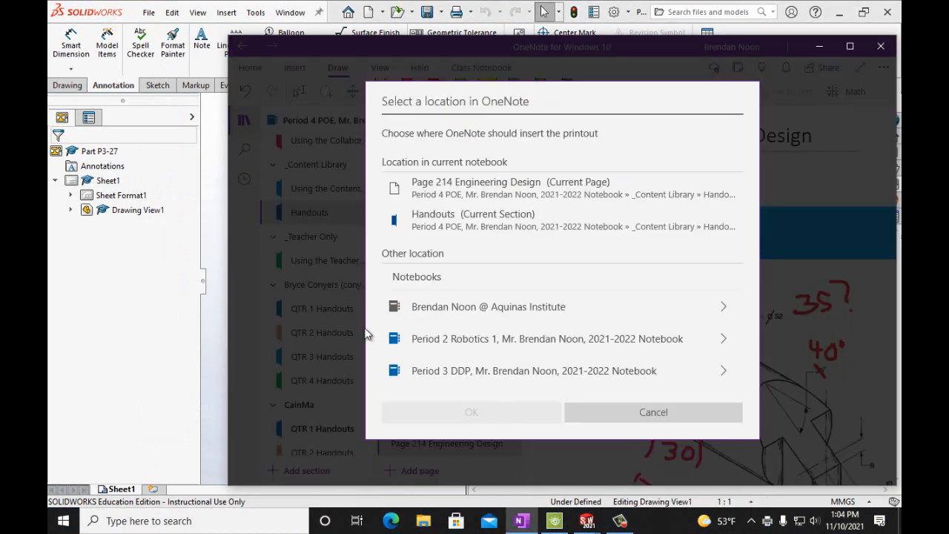
pyautogui.click(436, 219)
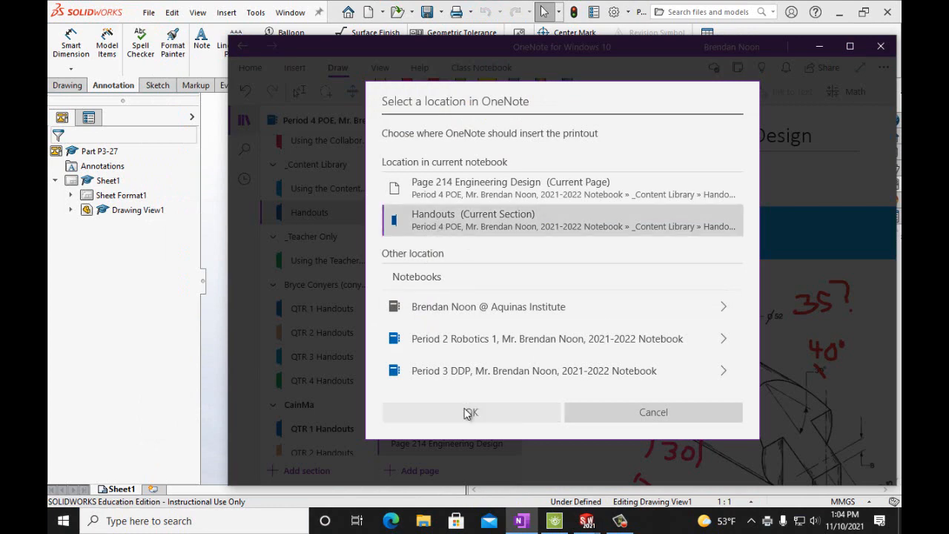
pyautogui.click(468, 412)
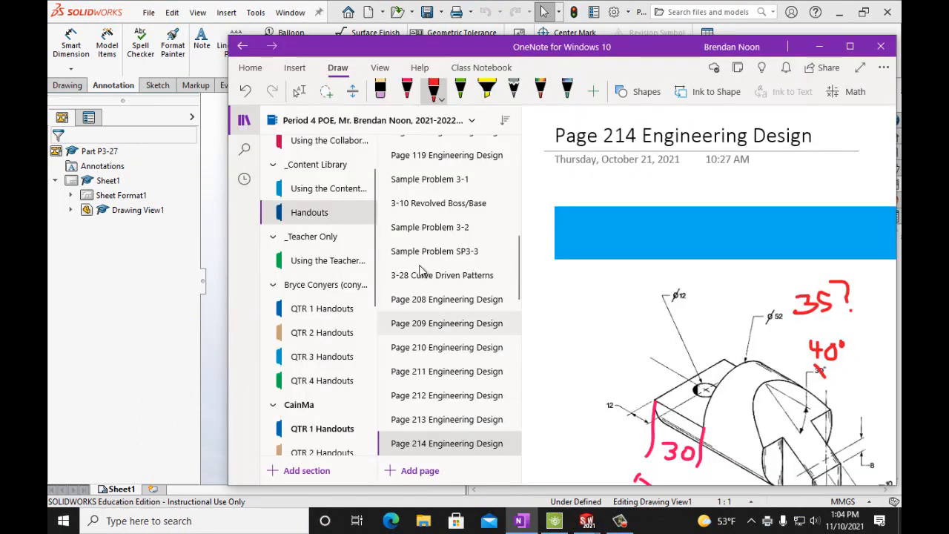
# - Check the new printout page in OneNote and retitle it Part P3-27
pyautogui.scroll(5, 562, 399)
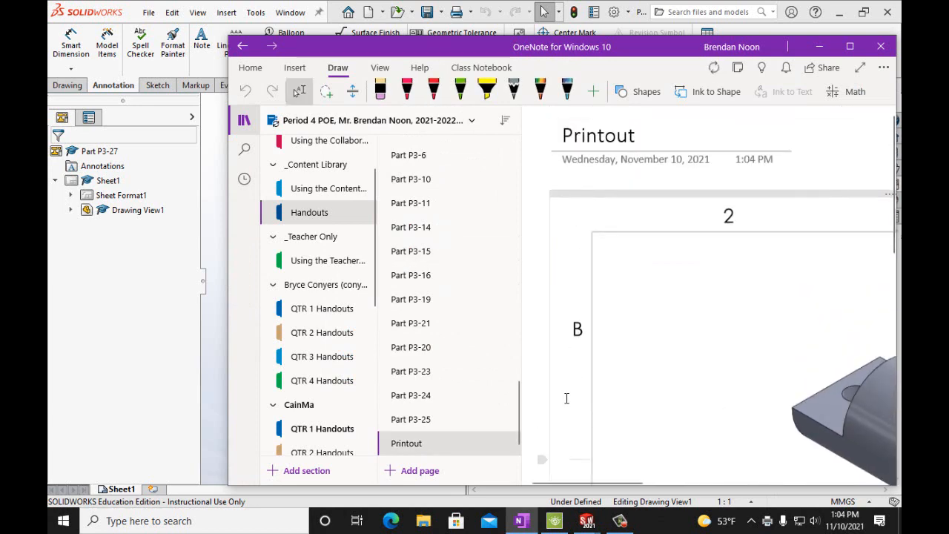
pyautogui.scroll(-6, 604, 409)
pyautogui.scroll(-2, 606, 409)
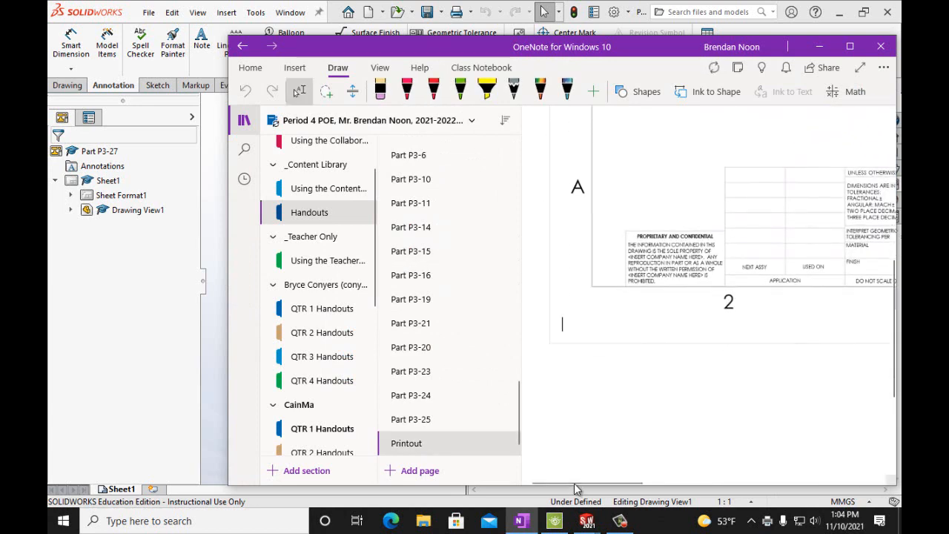
pyautogui.moveTo(573, 481); pyautogui.dragTo(651, 481)
pyautogui.scroll(5, 612, 459)
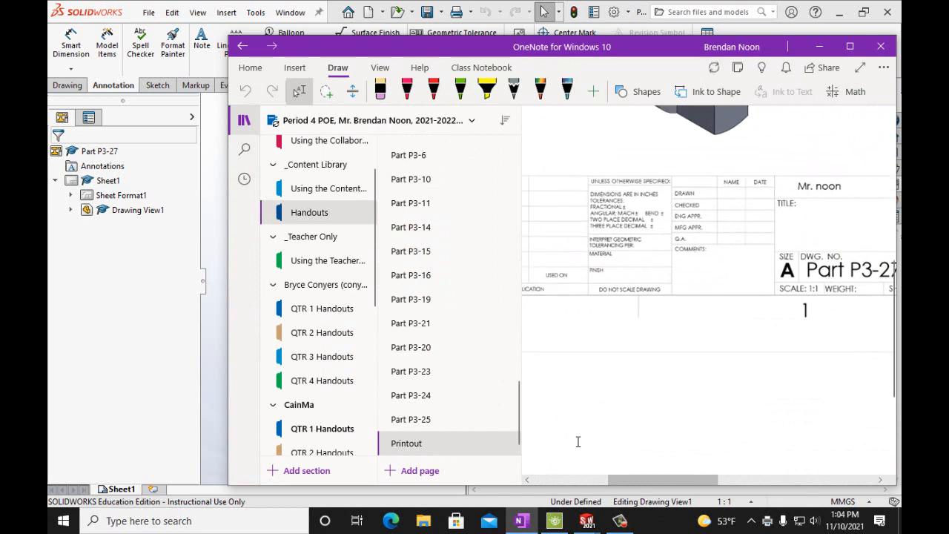
pyautogui.moveTo(643, 478); pyautogui.dragTo(568, 476)
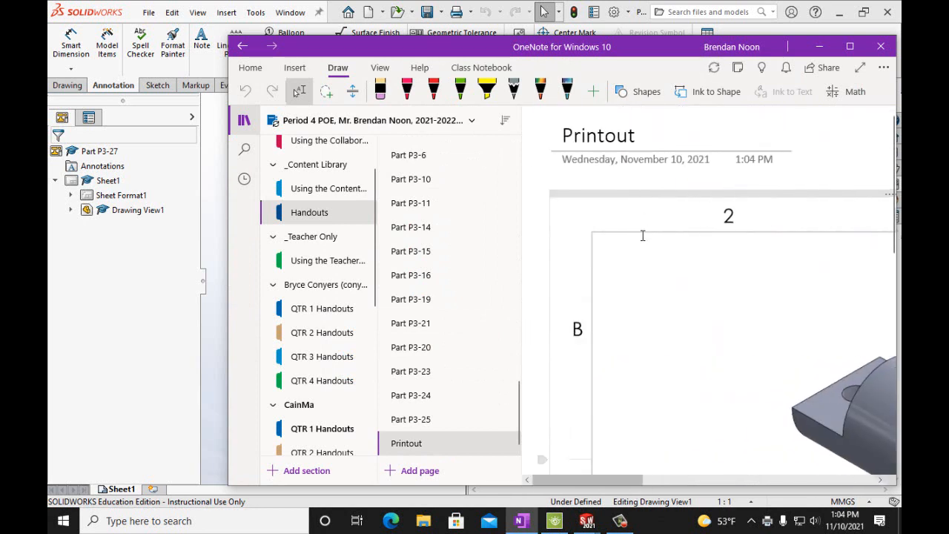
pyautogui.click(637, 138)
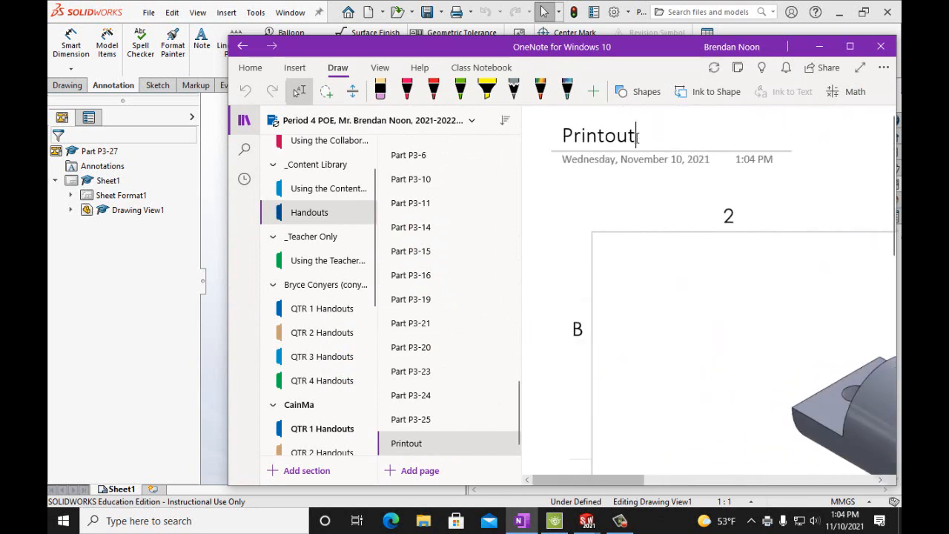
pyautogui.press('BackSpace')
pyautogui.press('BackSpace')
pyautogui.press('BackSpace')
pyautogui.press('BackSpace')
pyautogui.press('BackSpace')
pyautogui.press('BackSpace')
pyautogui.write('art P3-27')
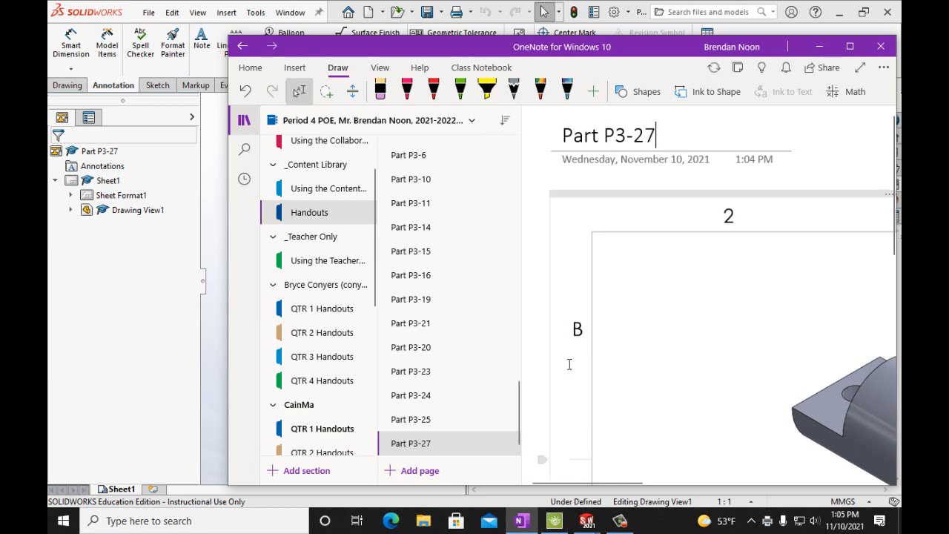
pyautogui.scroll(-1, 604, 291)
pyautogui.scroll(1, 690, 343)
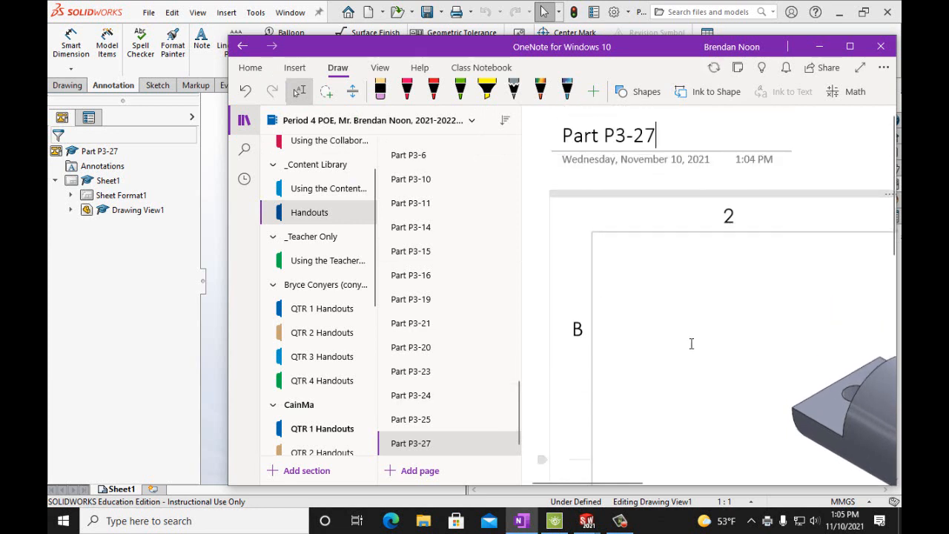